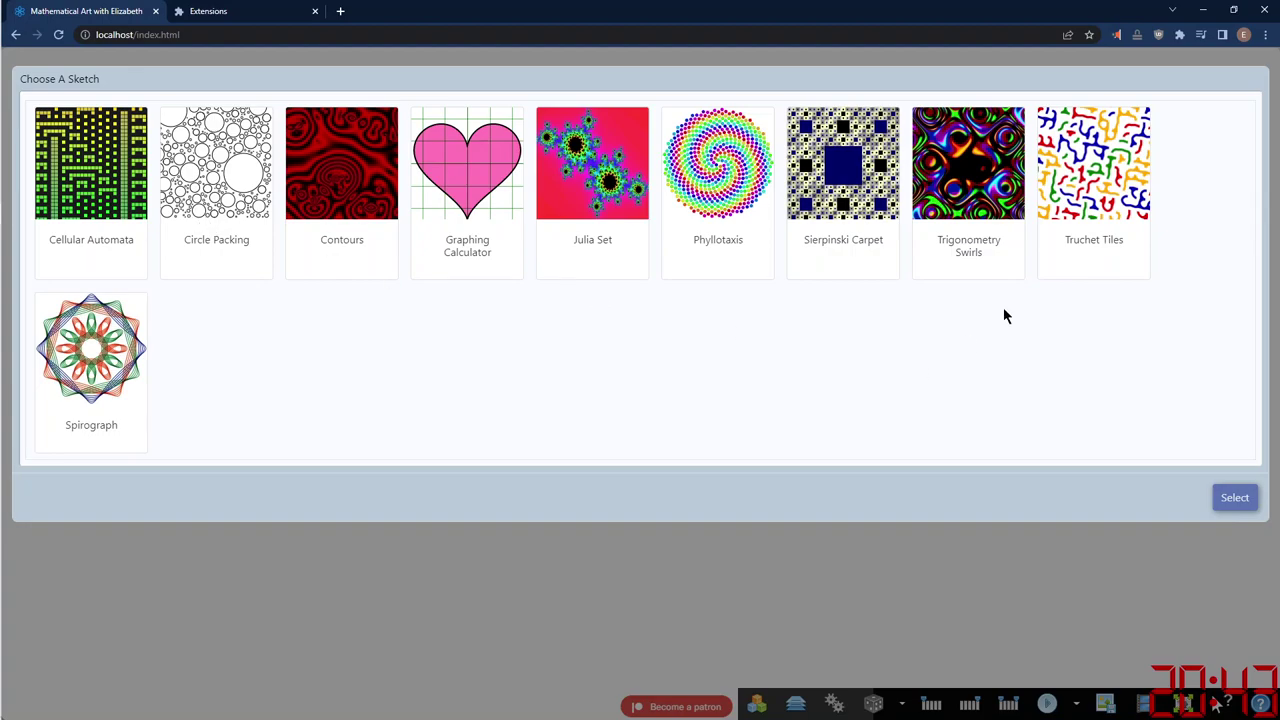
Step: Load the Truchet Tiles sketch from the sketch gallery
click(1112, 175)
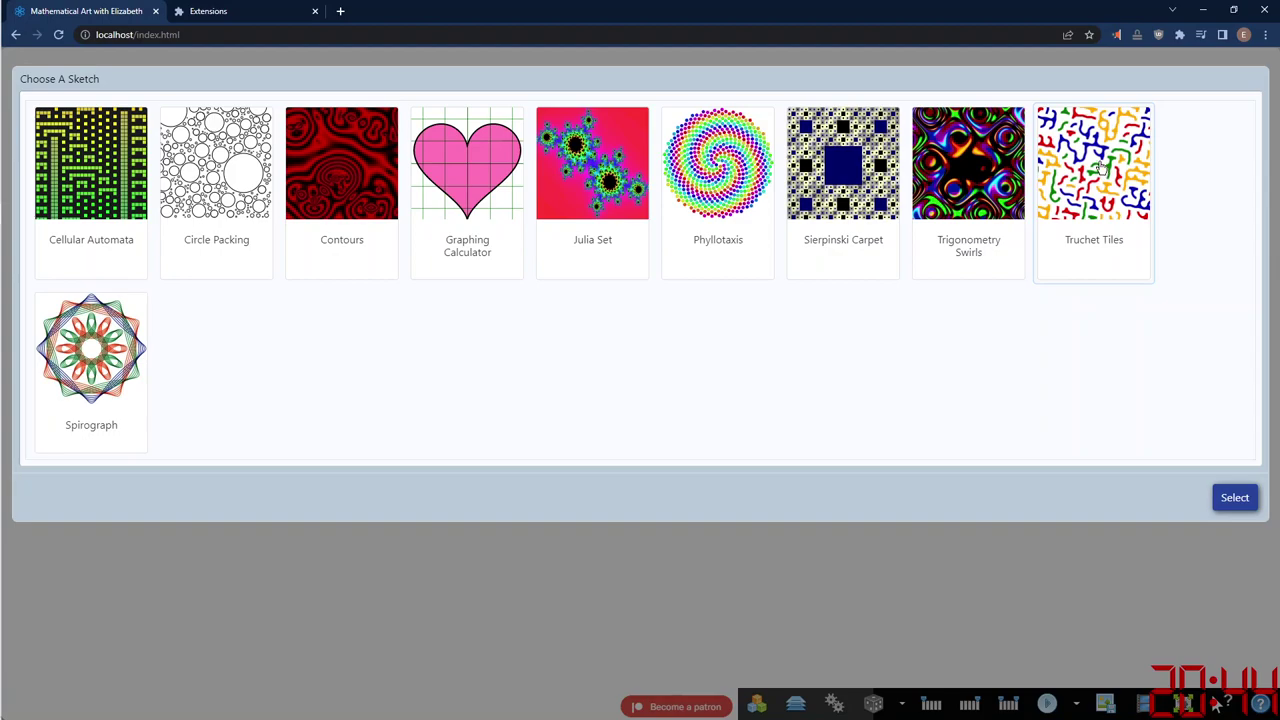
click(1240, 496)
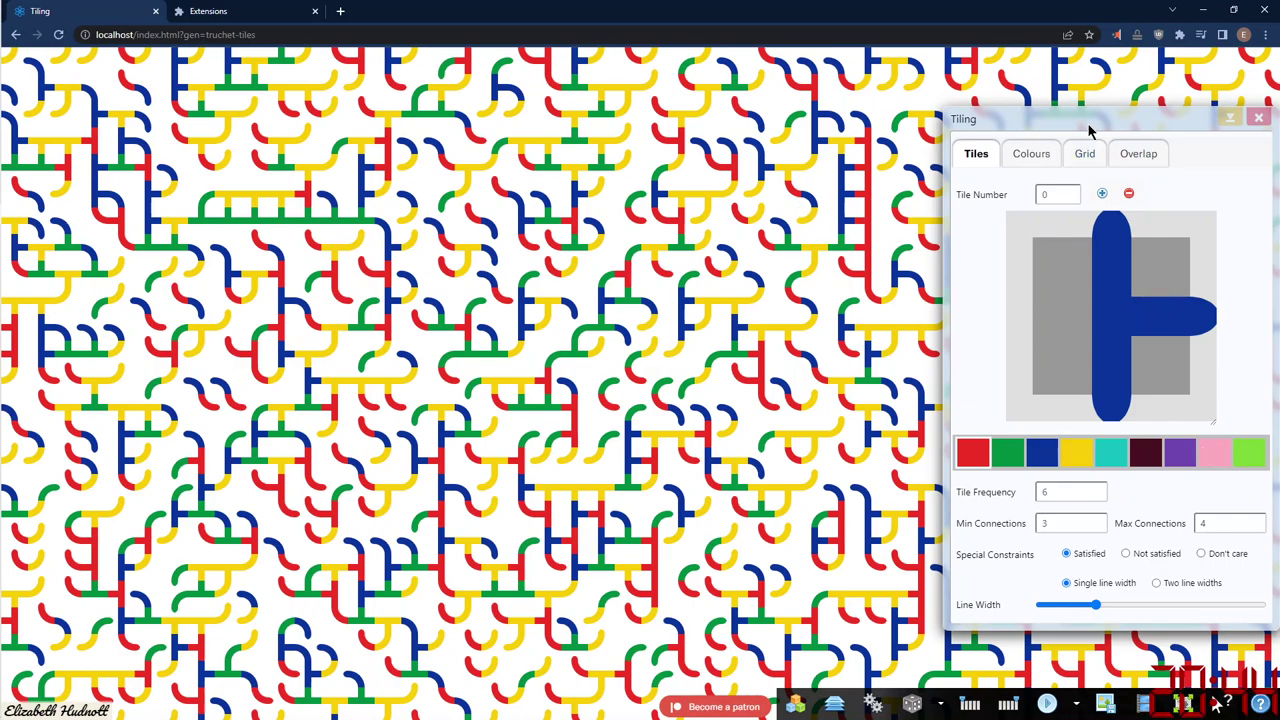
Step: Move the Tiling panel up and left, and view the pattern full screen
drag(1089, 126, 1043, 81)
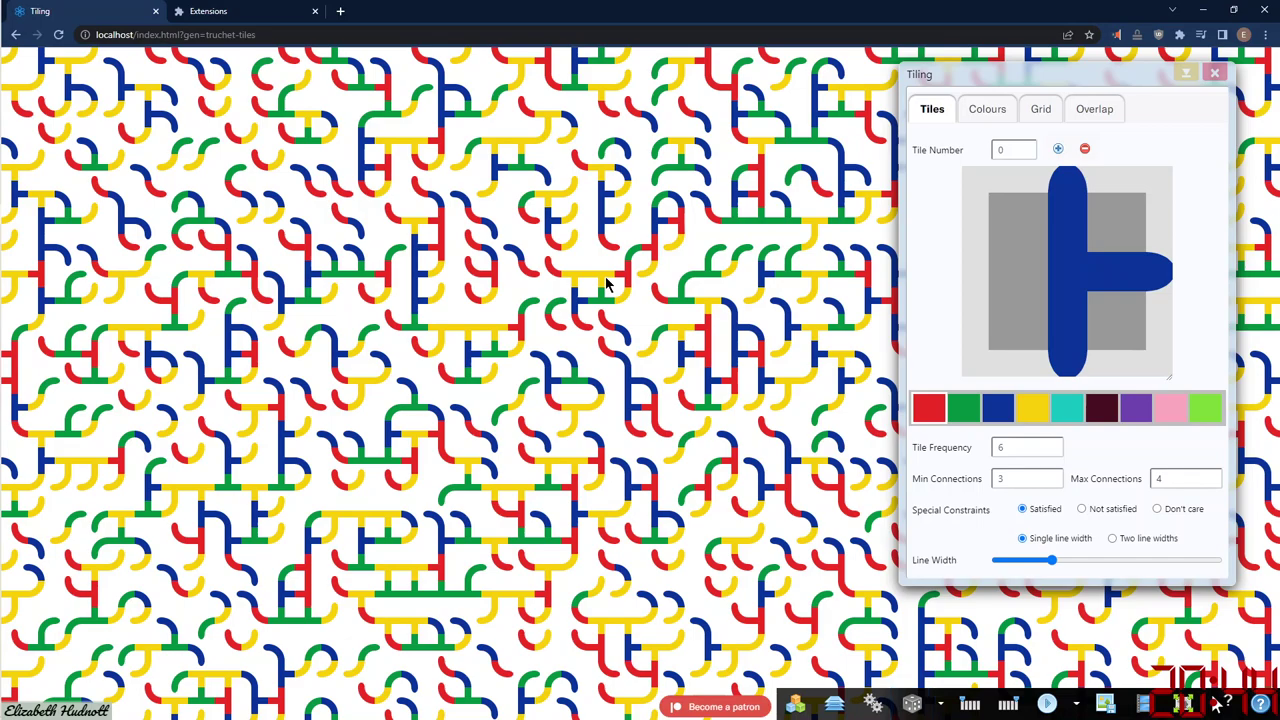
key(F11)
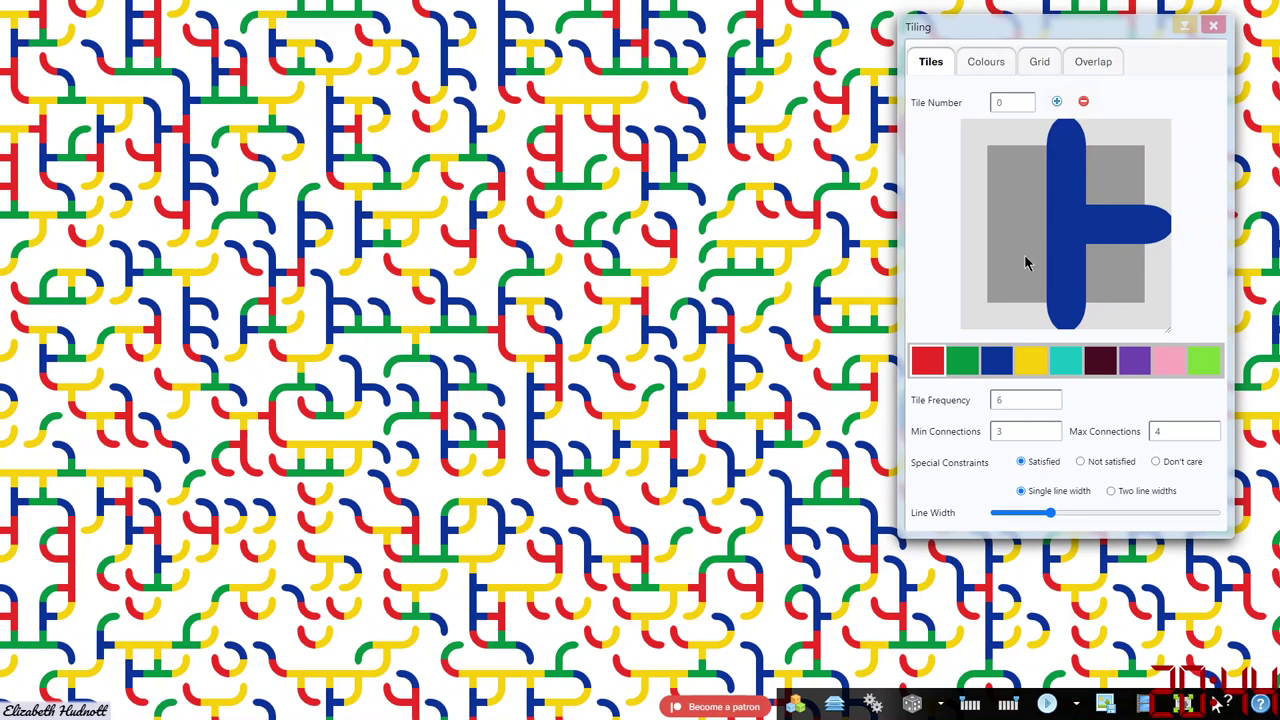
Step: Redraw tile 0's right arm as a red curve
click(1132, 230)
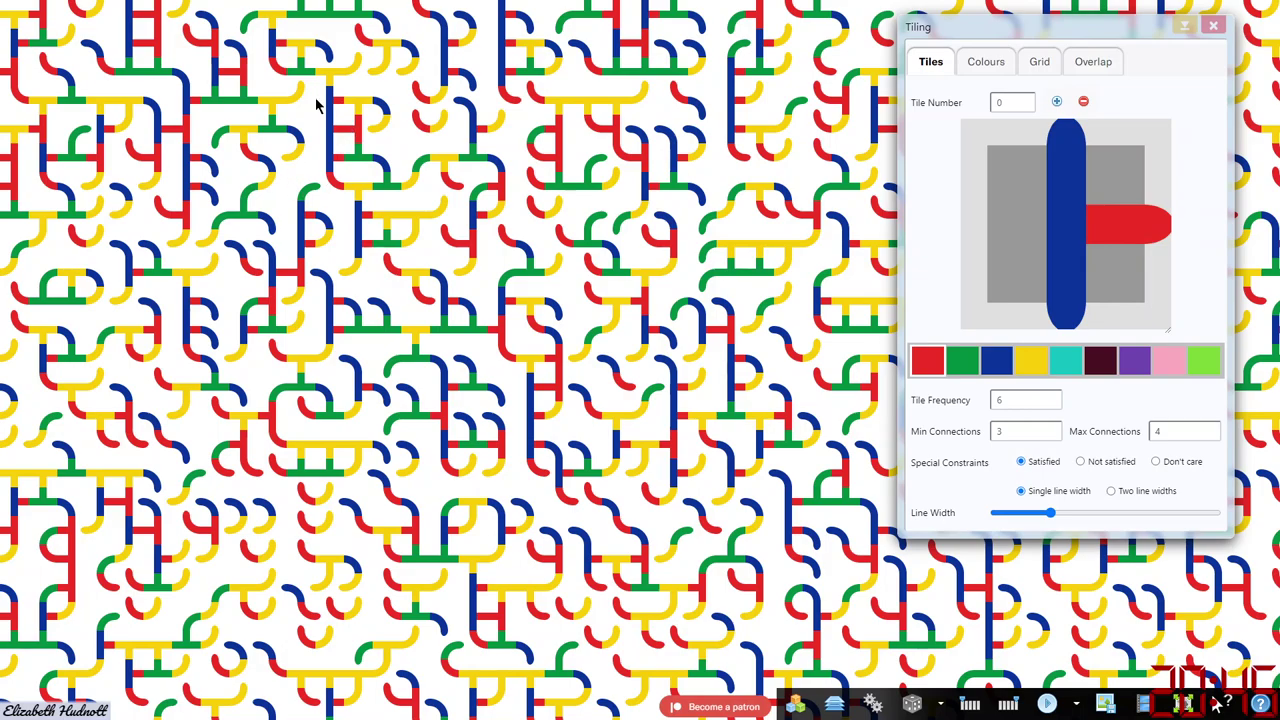
click(1112, 222)
click(1097, 276)
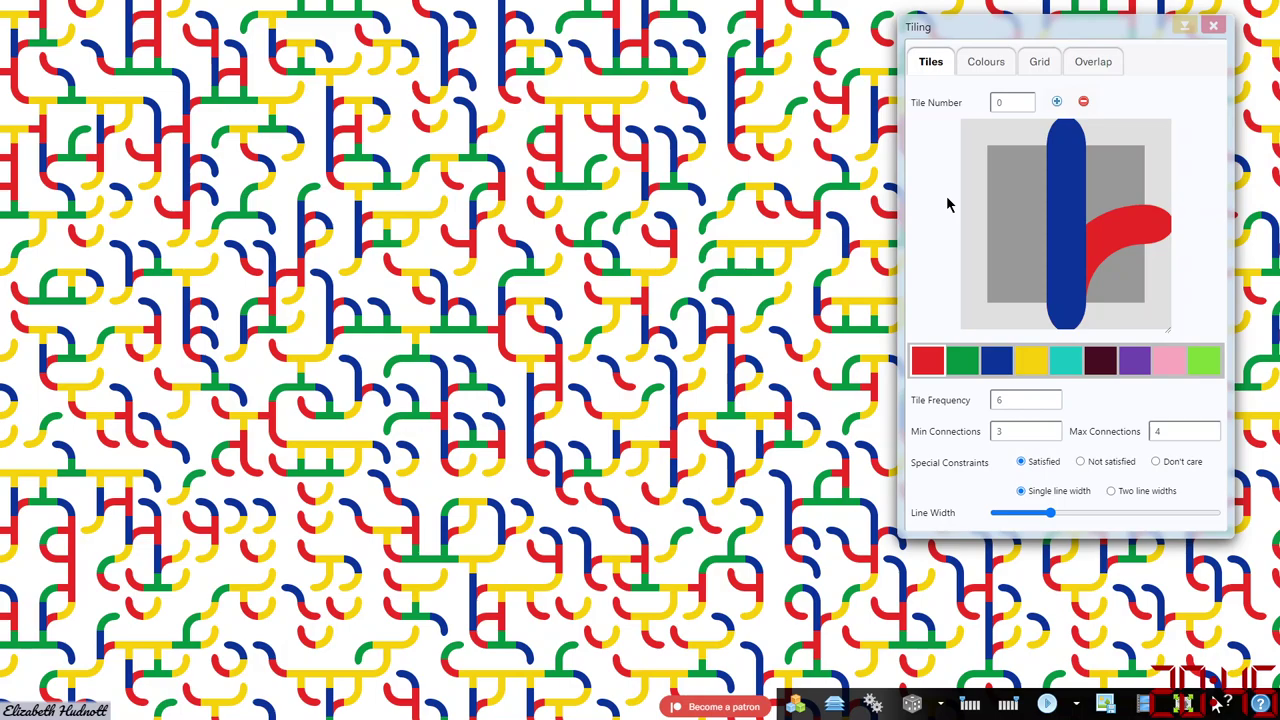
Step: Step the Tile Number up through the designs to tile 7
click(1022, 99)
click(1022, 99)
click(1022, 99)
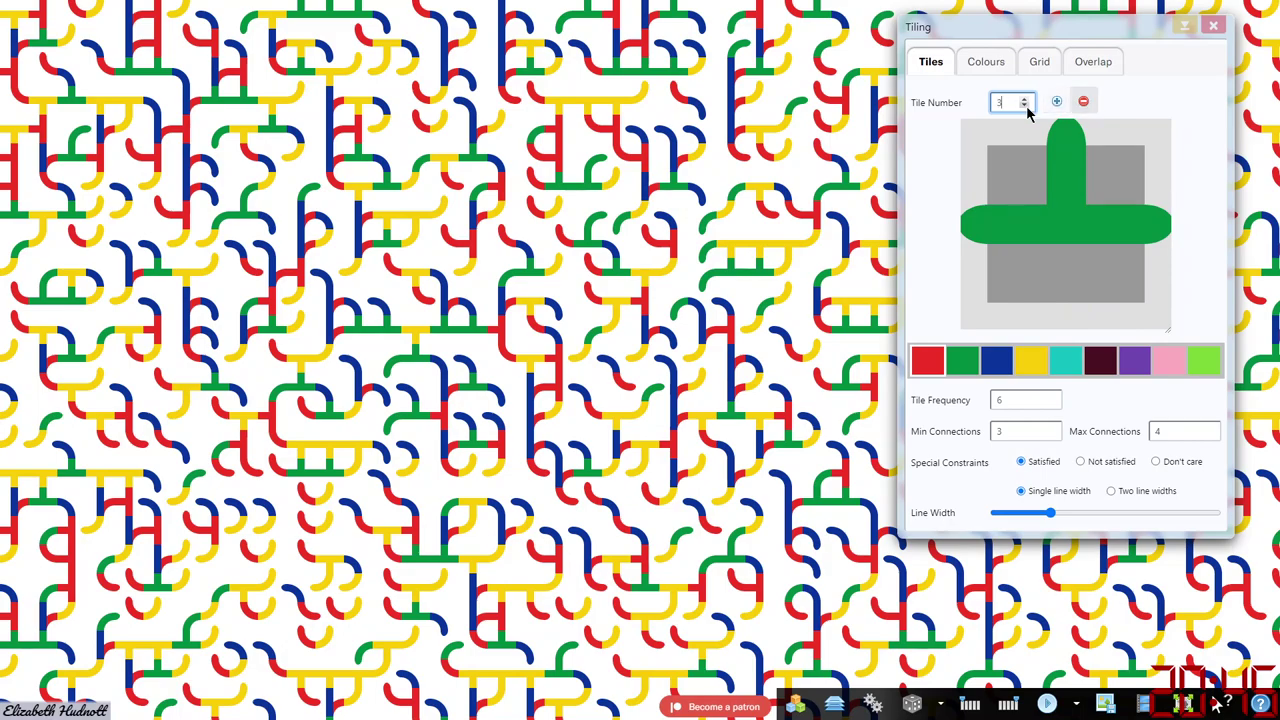
click(1023, 99)
click(1023, 99)
click(1023, 99)
click(1023, 99)
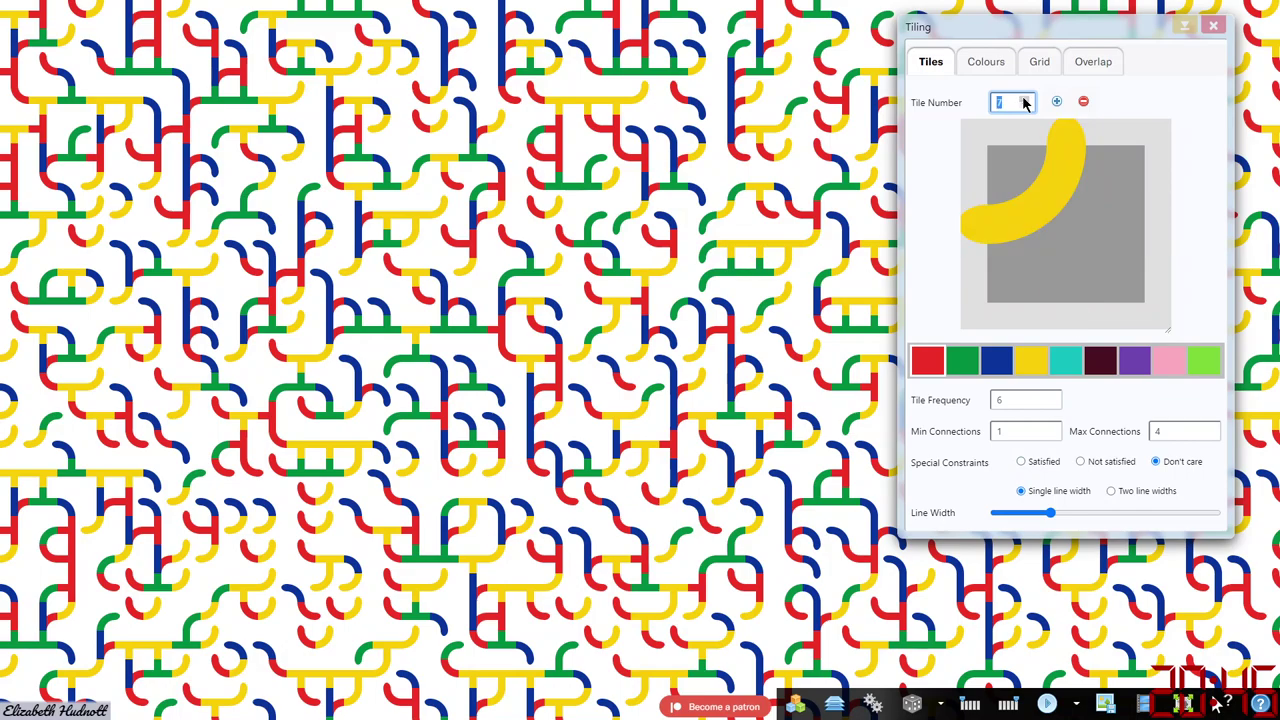
Step: Add a new tile 8 with red top, green bottom, blue left and yellow right arms
click(1056, 101)
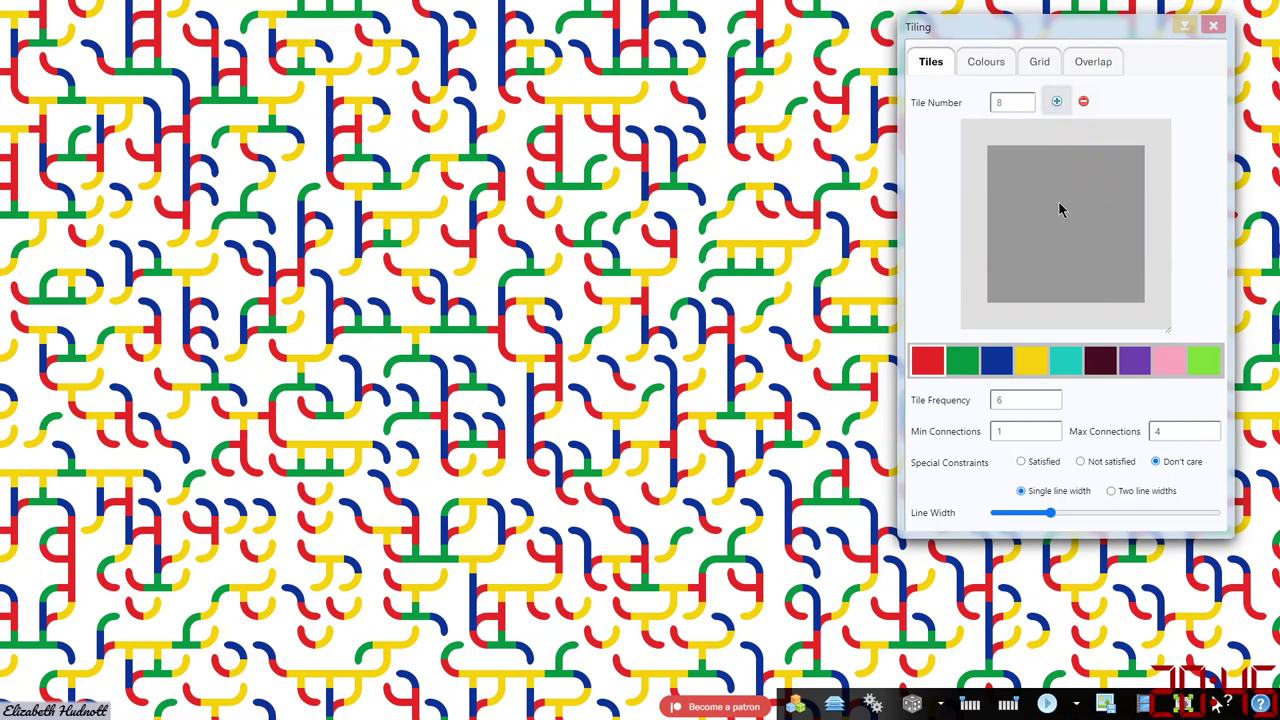
click(1068, 182)
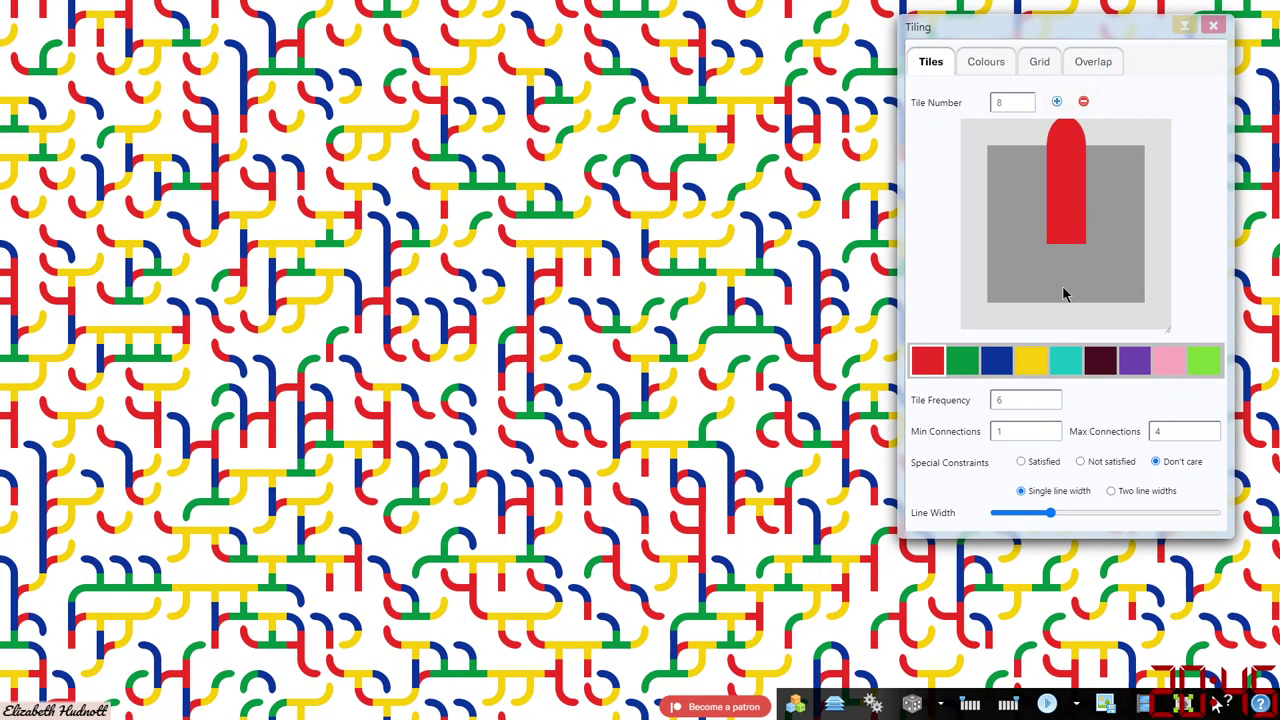
click(962, 360)
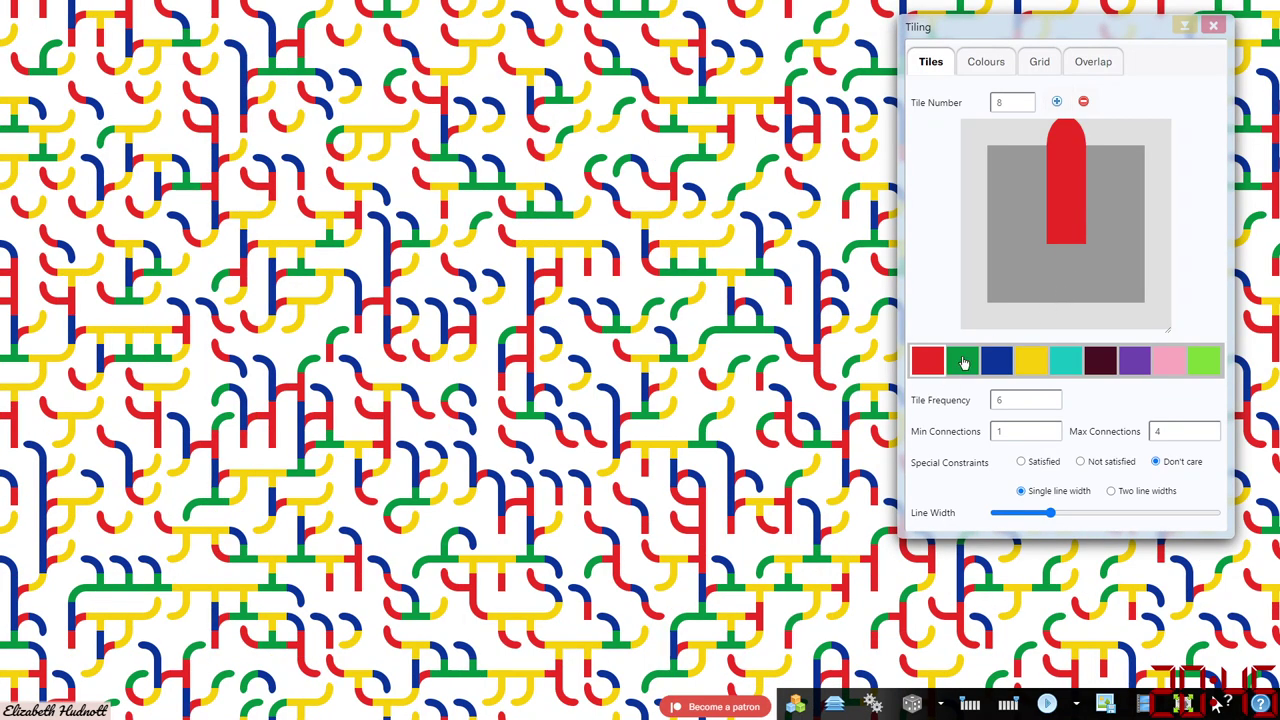
click(1054, 270)
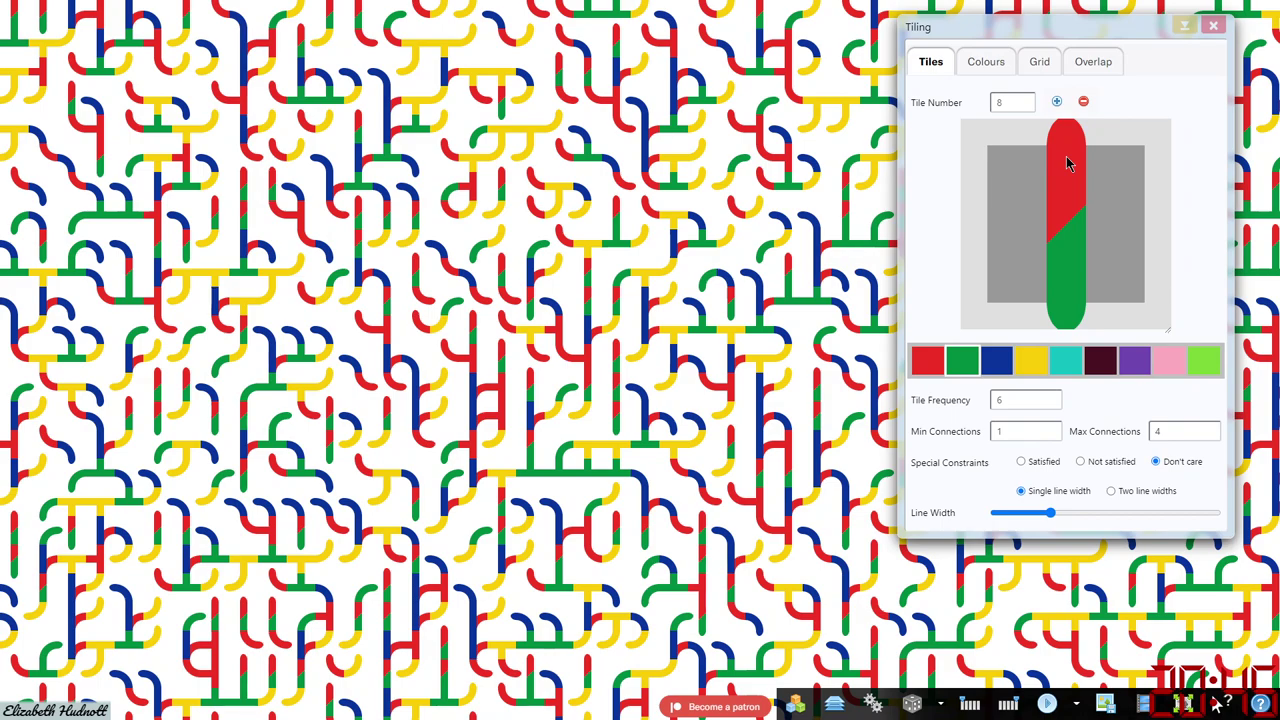
click(995, 364)
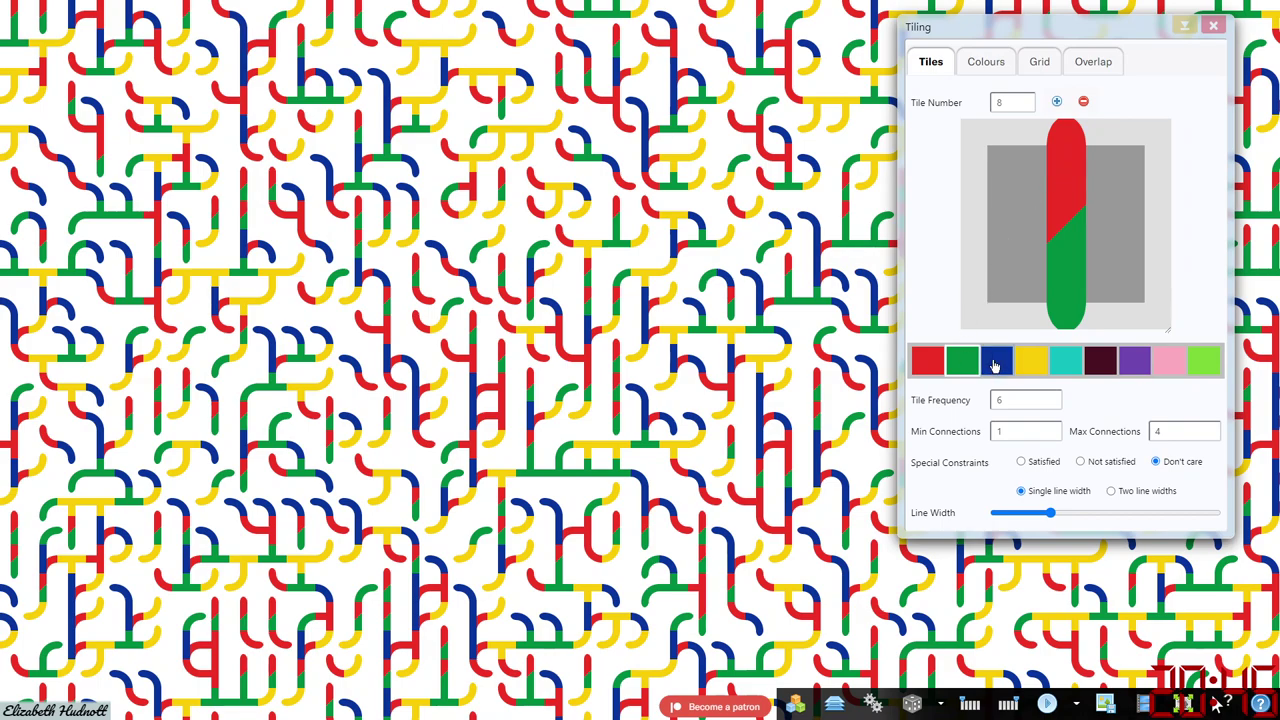
click(1015, 229)
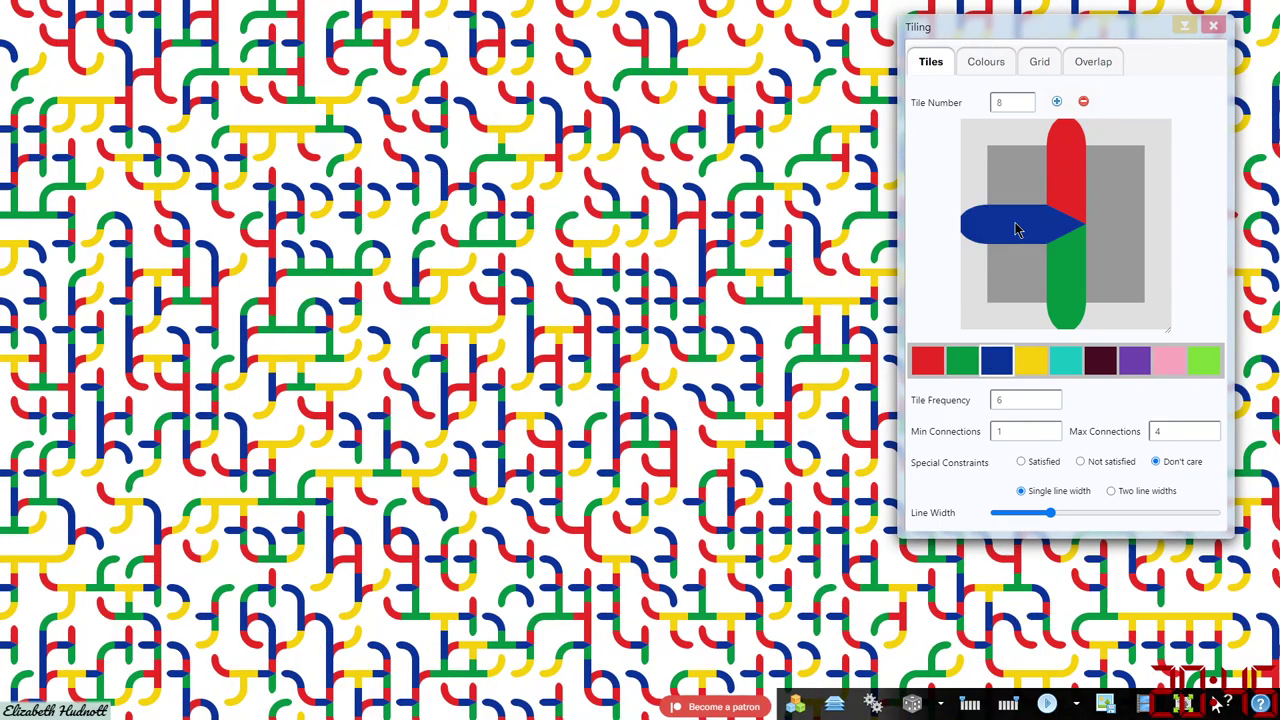
click(1036, 360)
click(1110, 226)
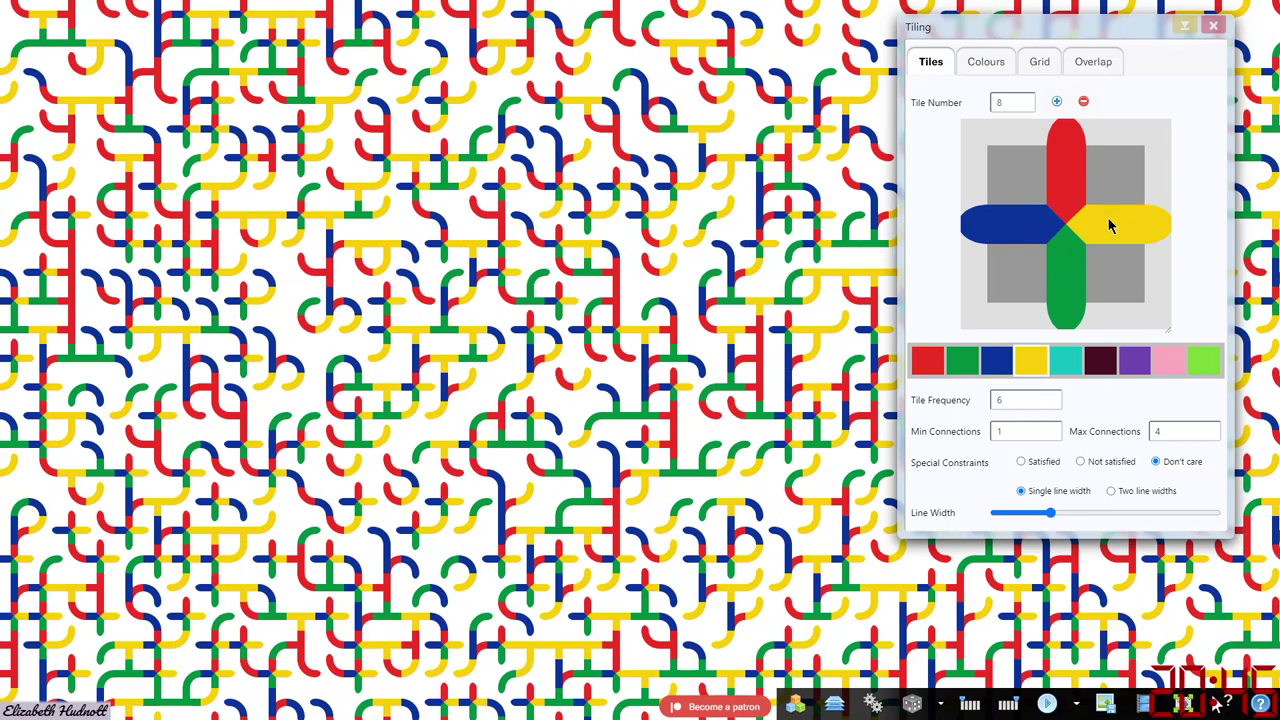
Step: Replace tile 8's blue left arm with a curved yellow arm
click(1008, 180)
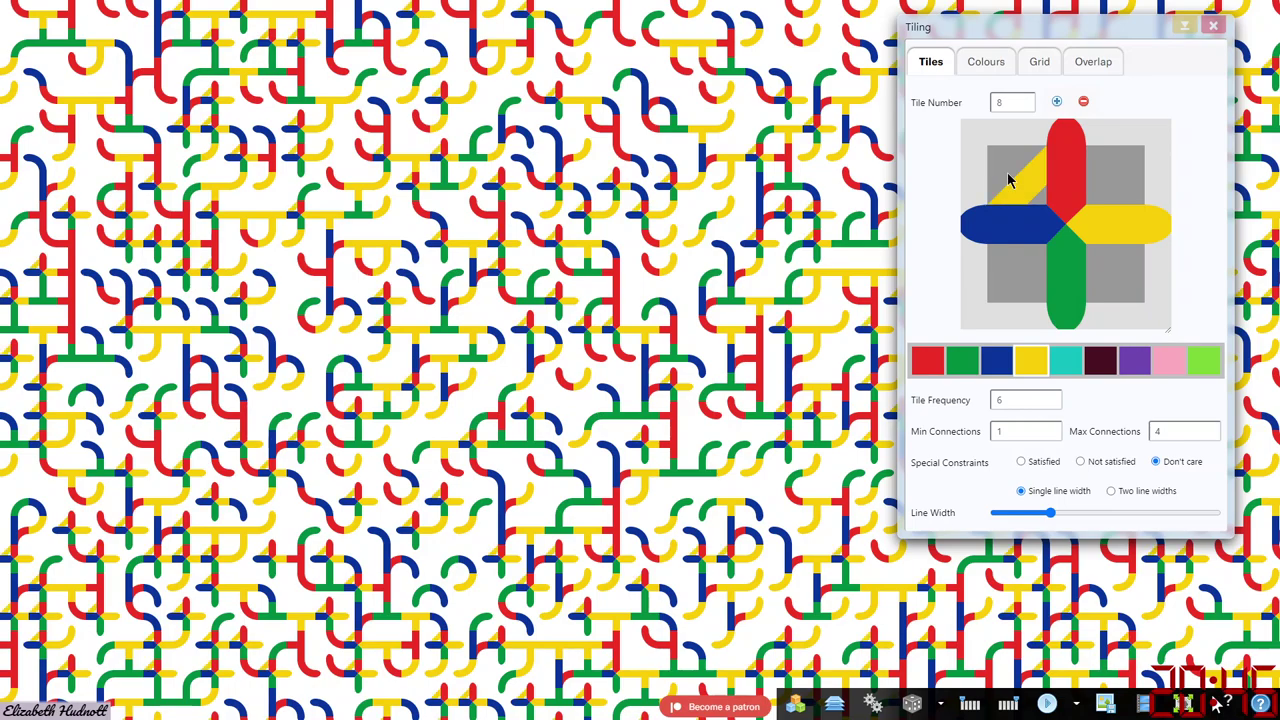
click(1020, 233)
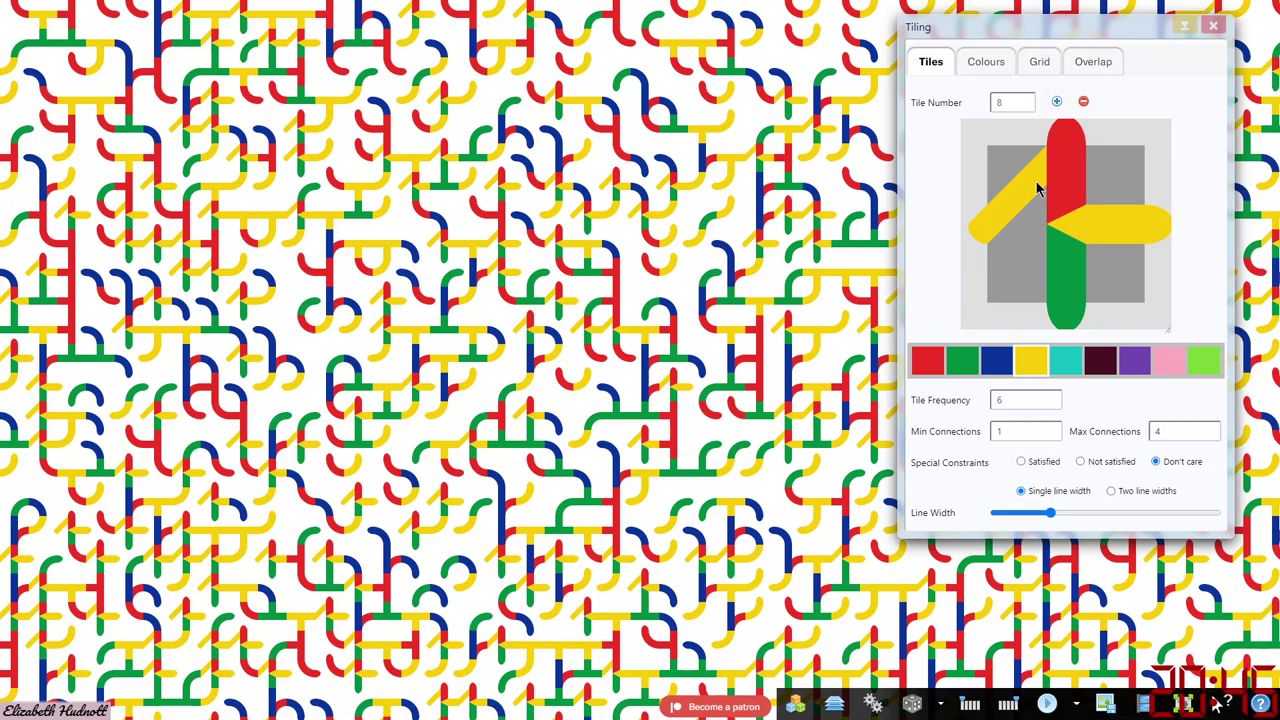
click(1022, 197)
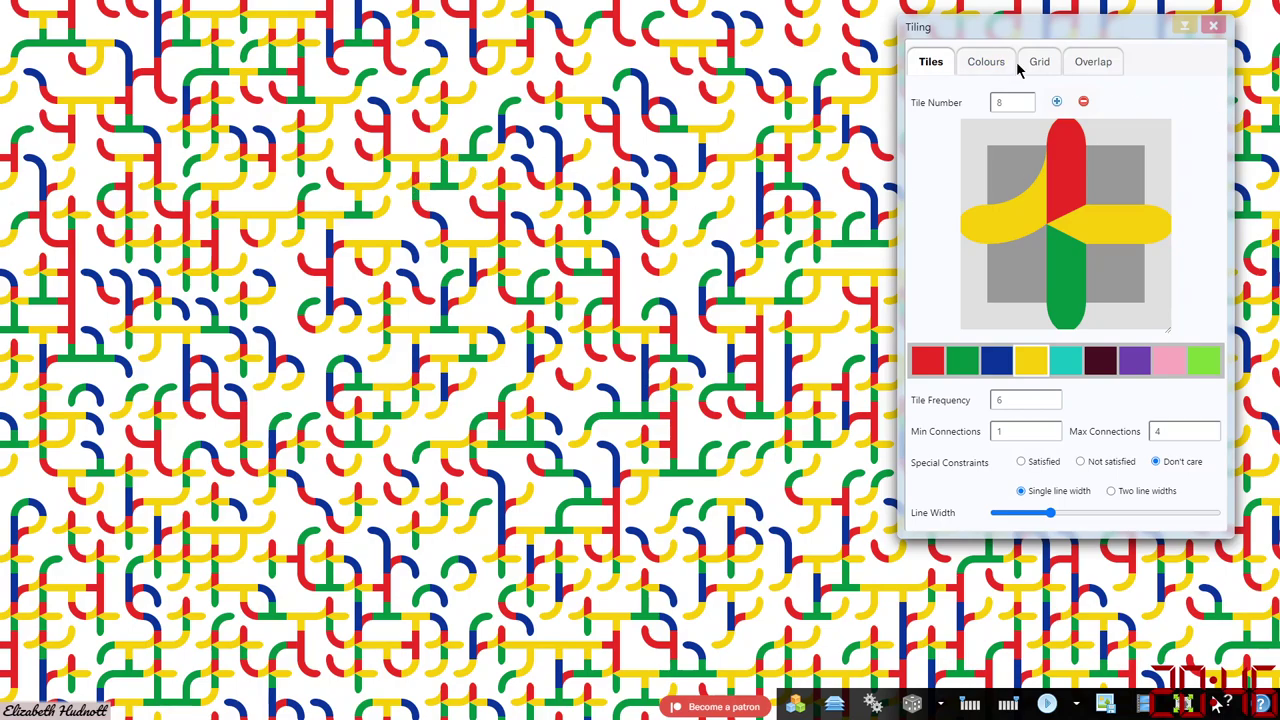
Step: Switch the Colouring mode on the Colours tab from As Designed to Random
click(987, 63)
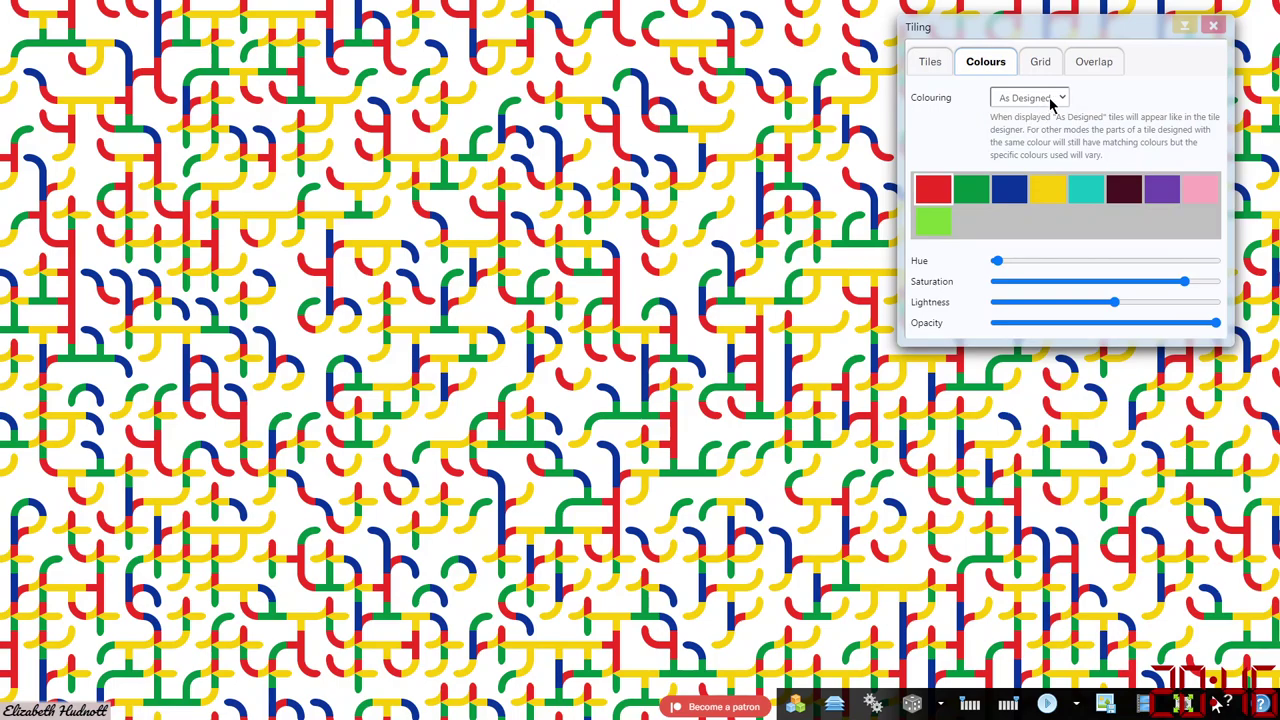
click(930, 60)
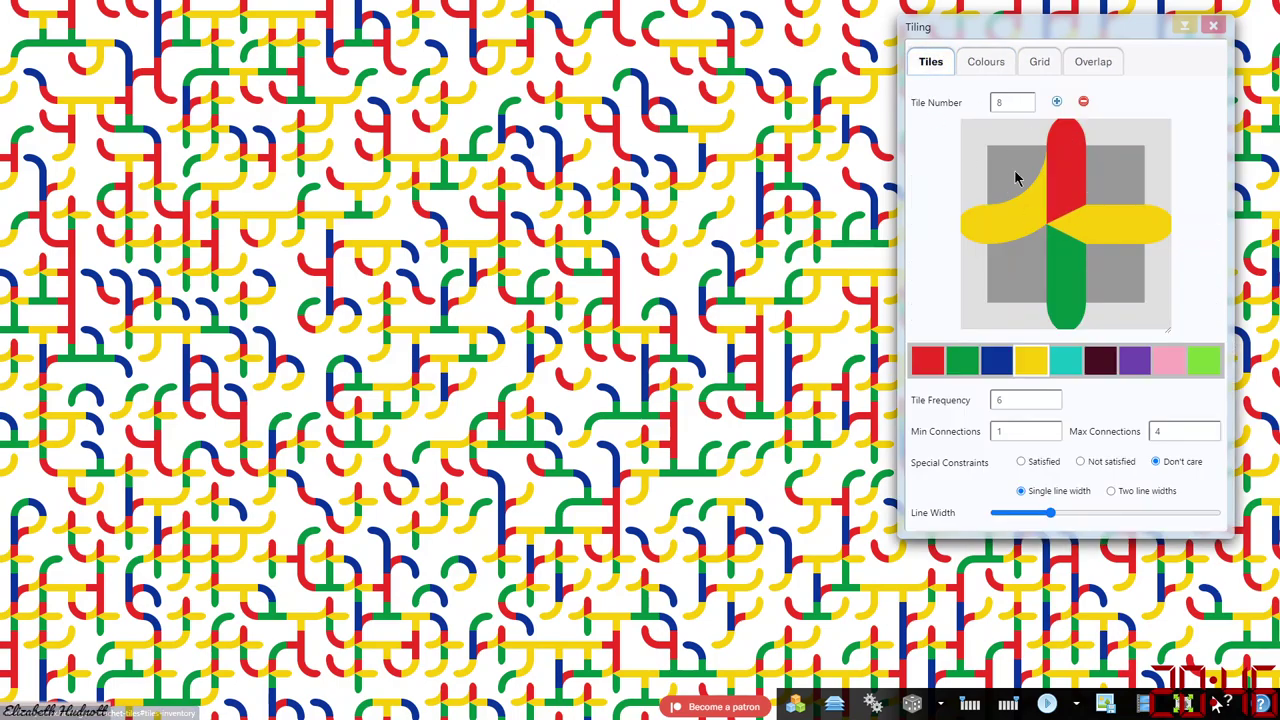
click(986, 62)
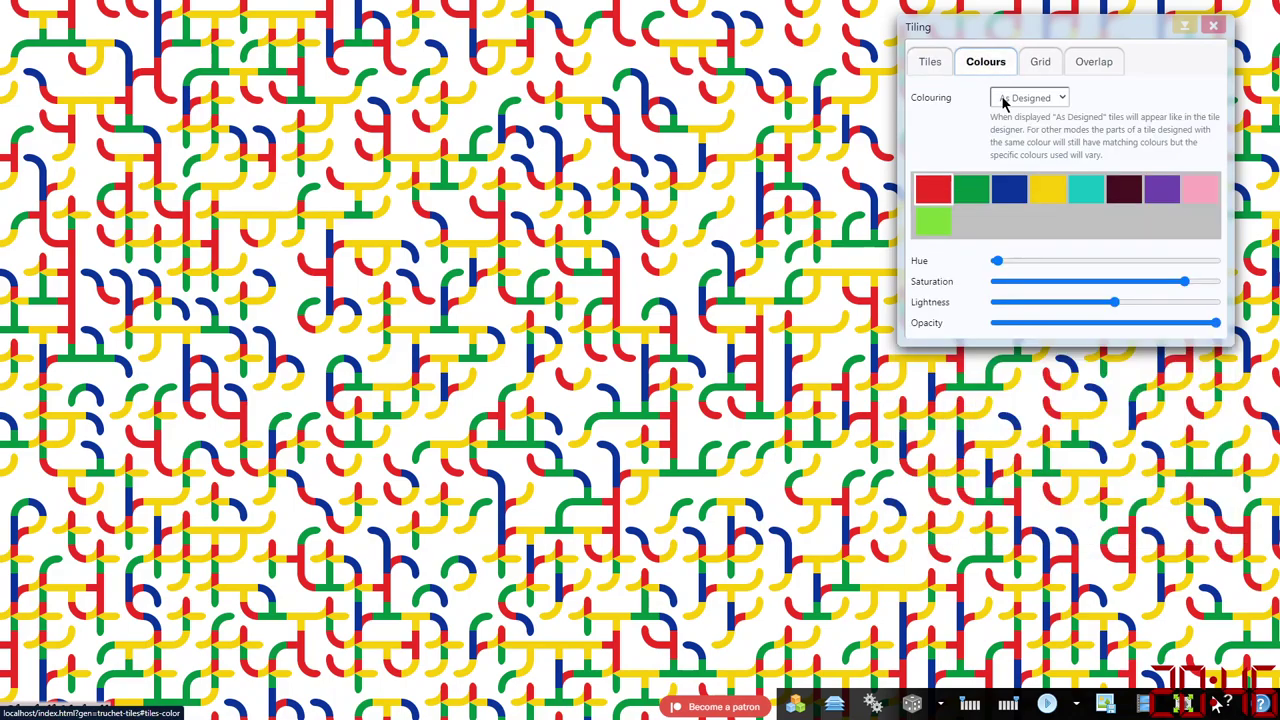
click(1034, 96)
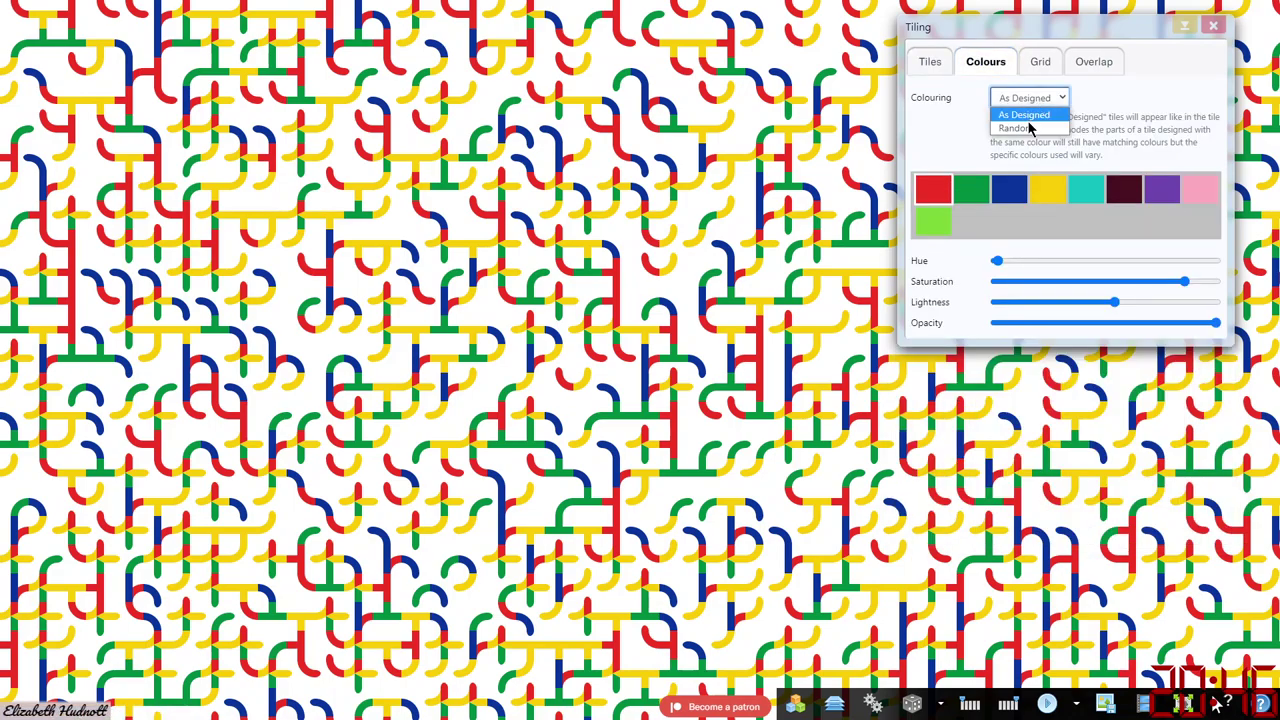
click(1030, 128)
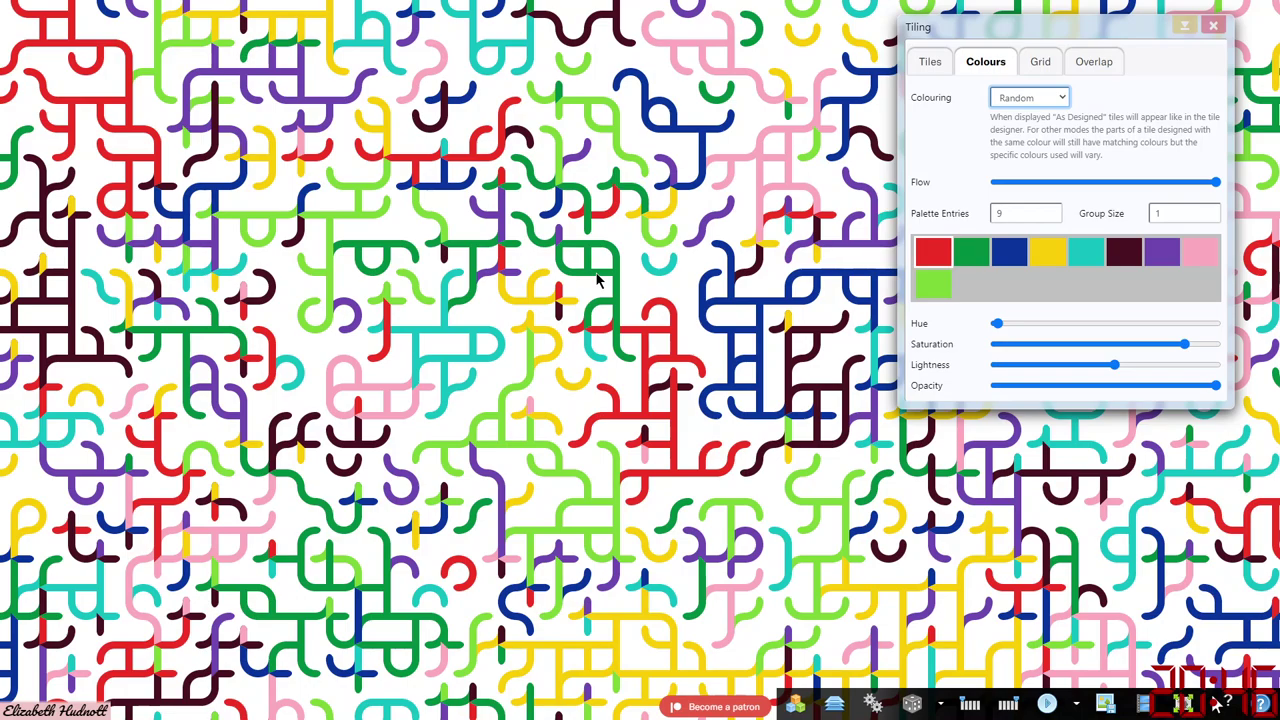
Step: Recolour tile 8's bottom arm red so its vertical bar is solid red
click(930, 62)
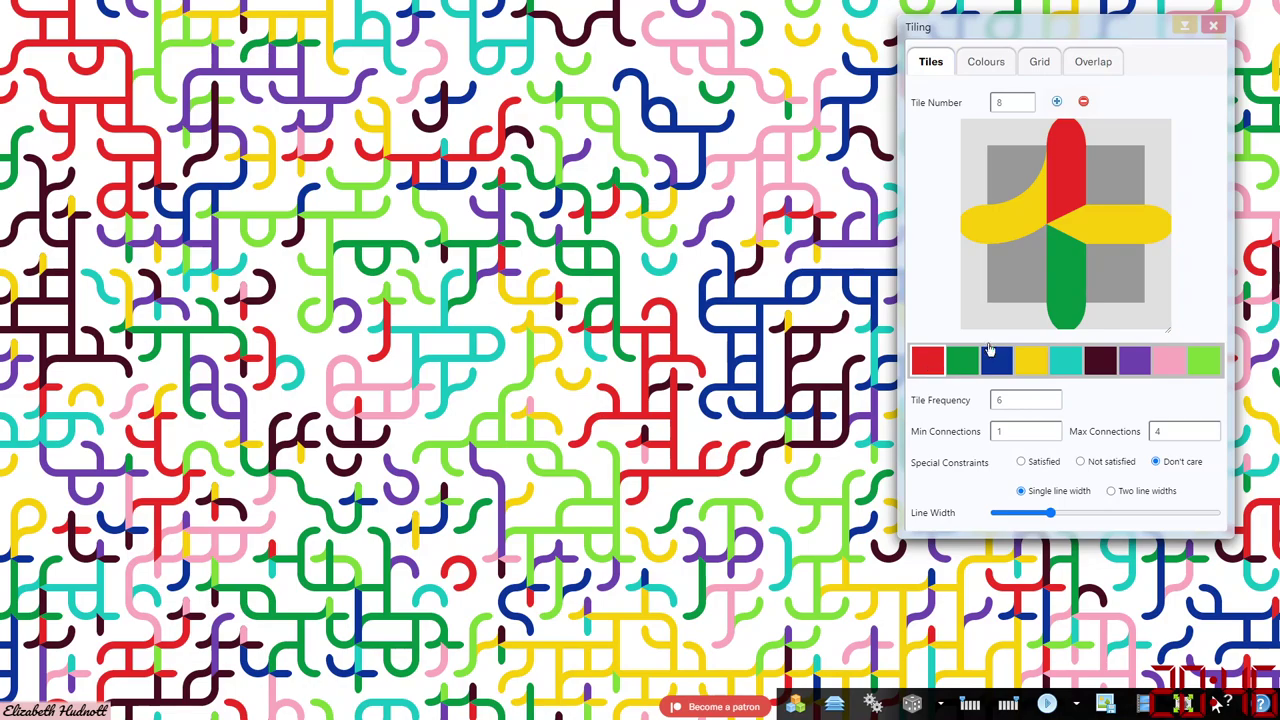
click(1067, 286)
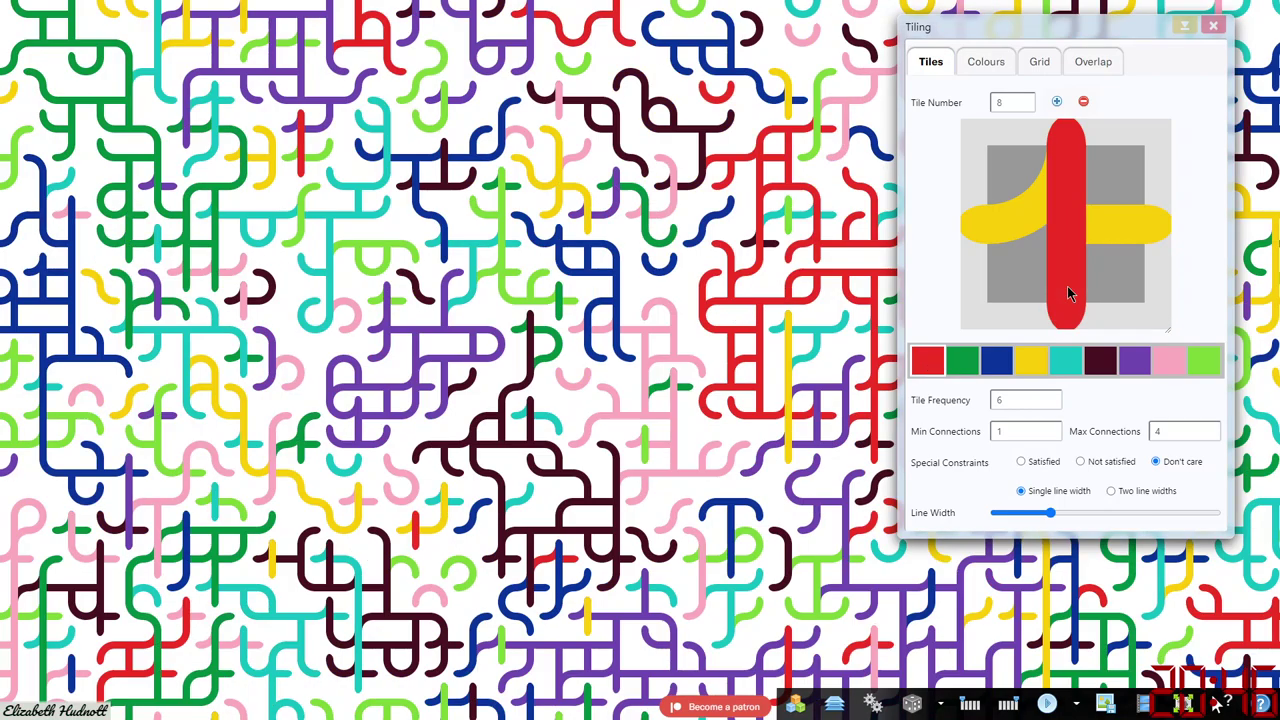
Step: Lower tile 8's Tile Frequency to 1
double_click(1021, 399)
click(1021, 399)
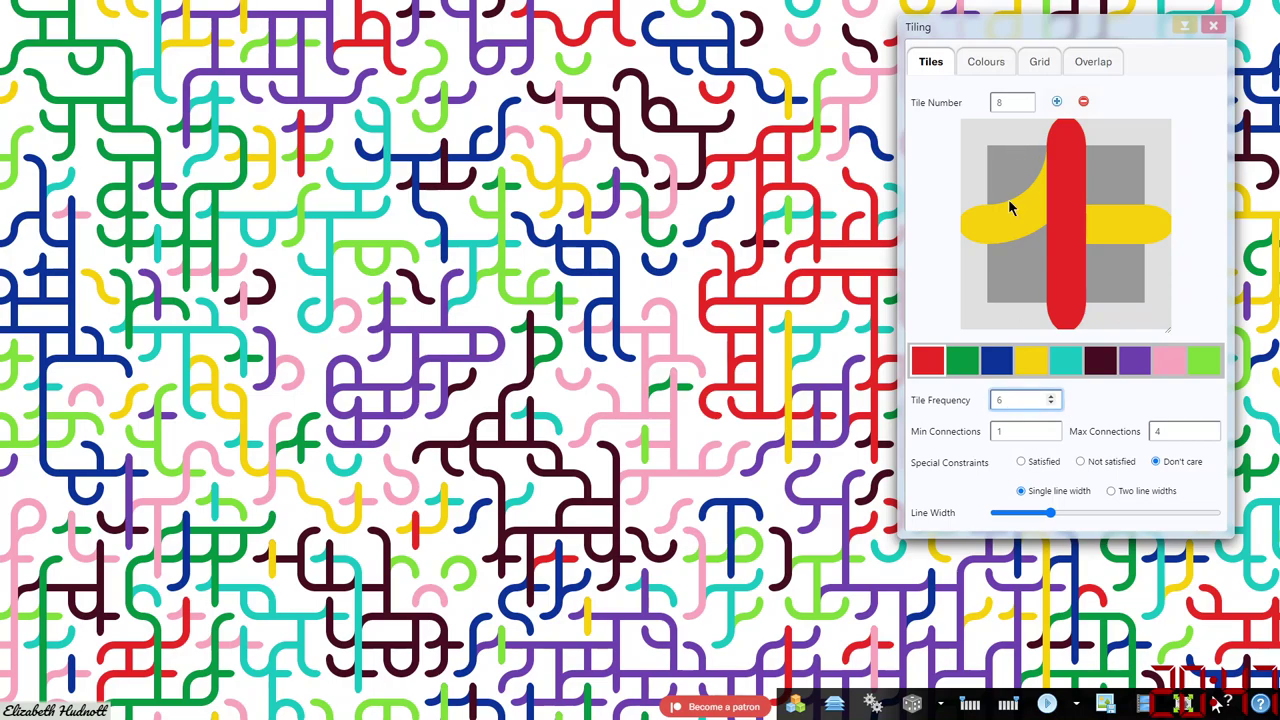
click(1051, 396)
click(1051, 396)
click(1051, 396)
click(1051, 396)
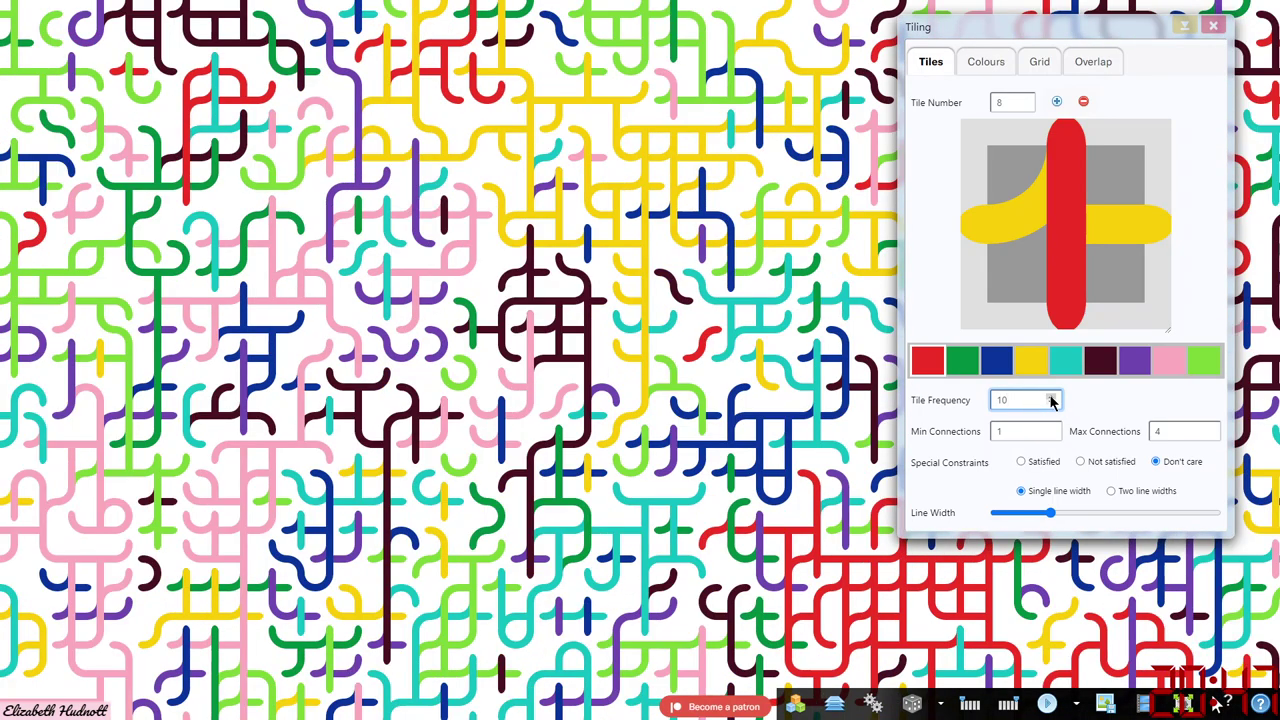
click(1051, 404)
click(1051, 404)
click(1051, 404)
click(1051, 404)
click(1051, 404)
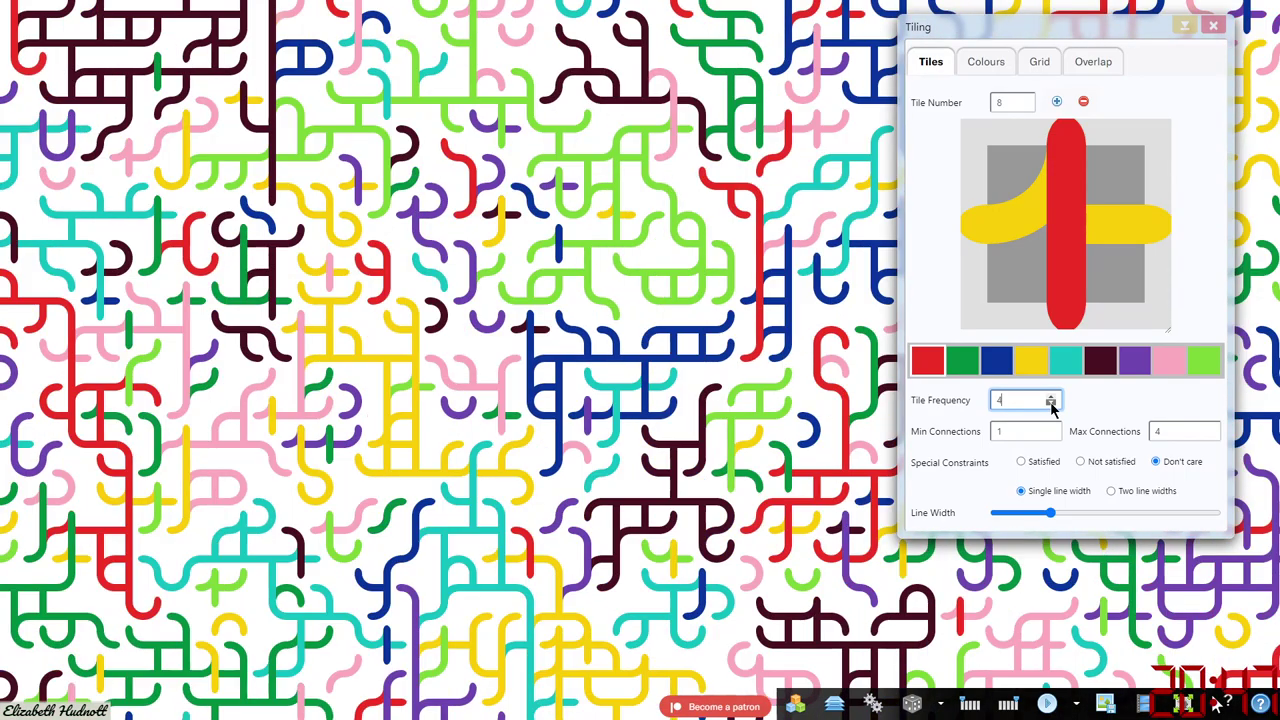
click(1051, 404)
click(1051, 404)
click(1051, 404)
click(1051, 404)
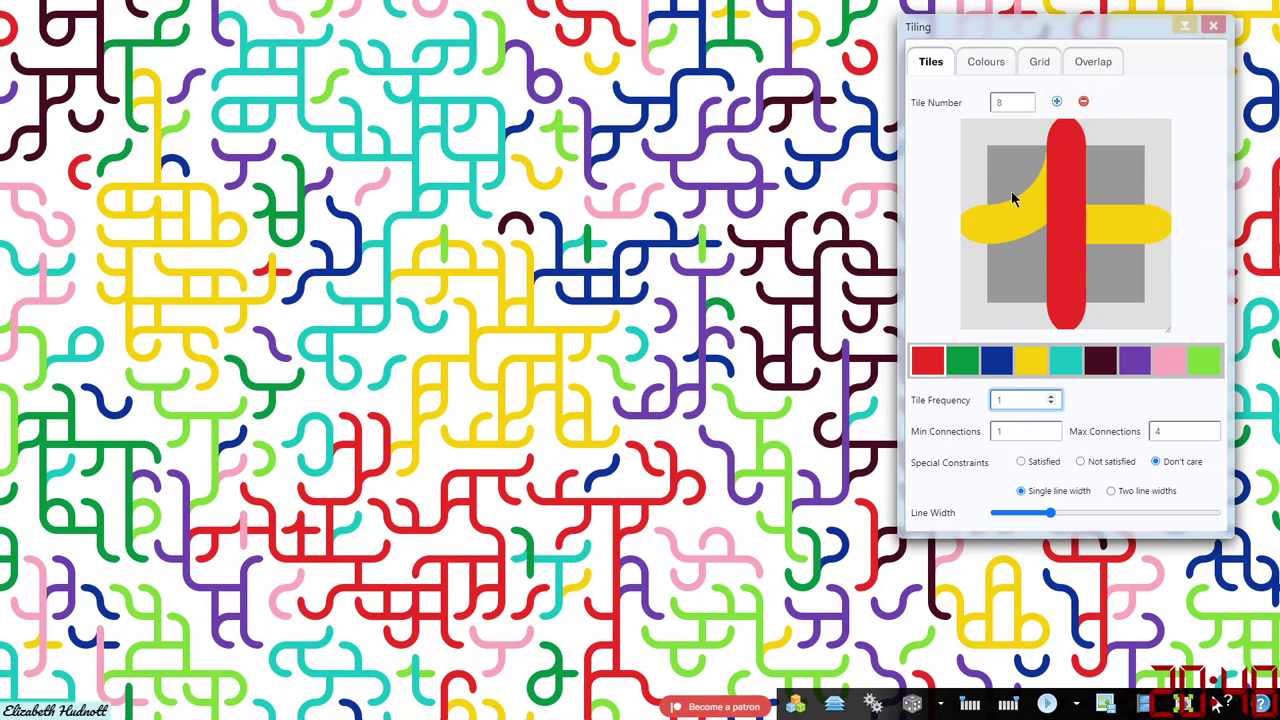
Step: Change tile 8's Min Connections from 1 to 4
click(1019, 429)
drag(1019, 429, 903, 428)
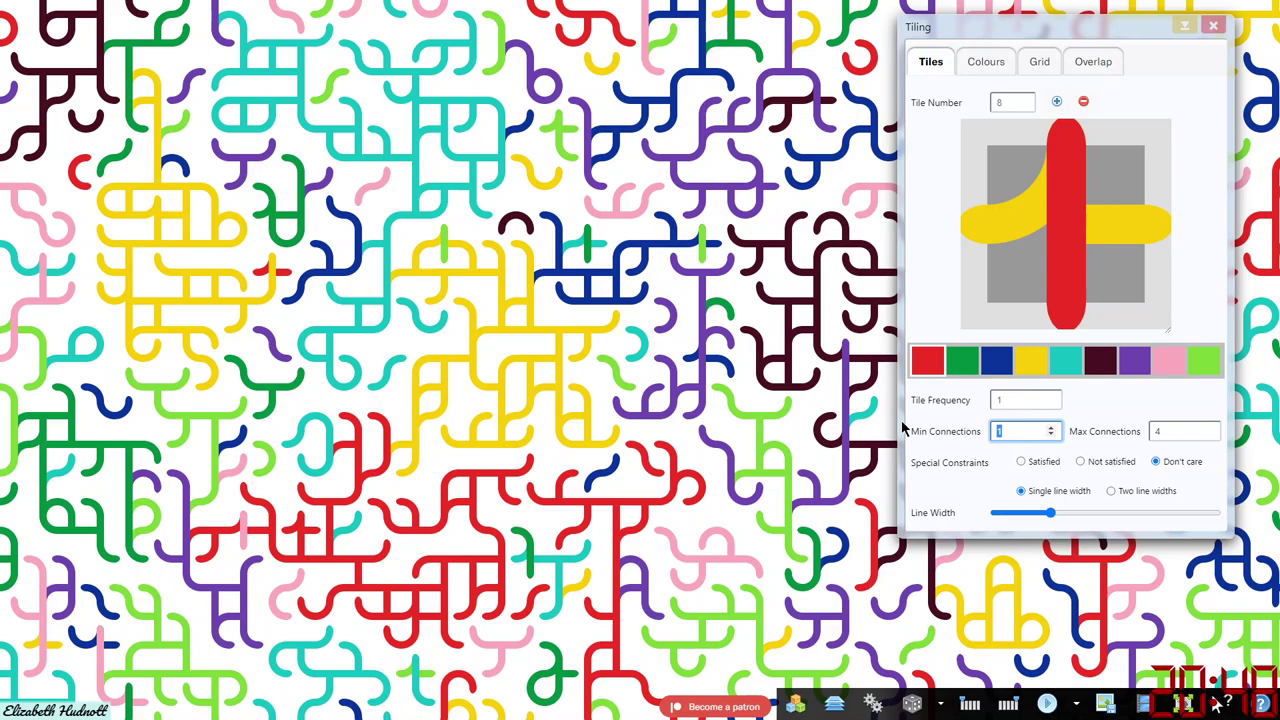
text(4)
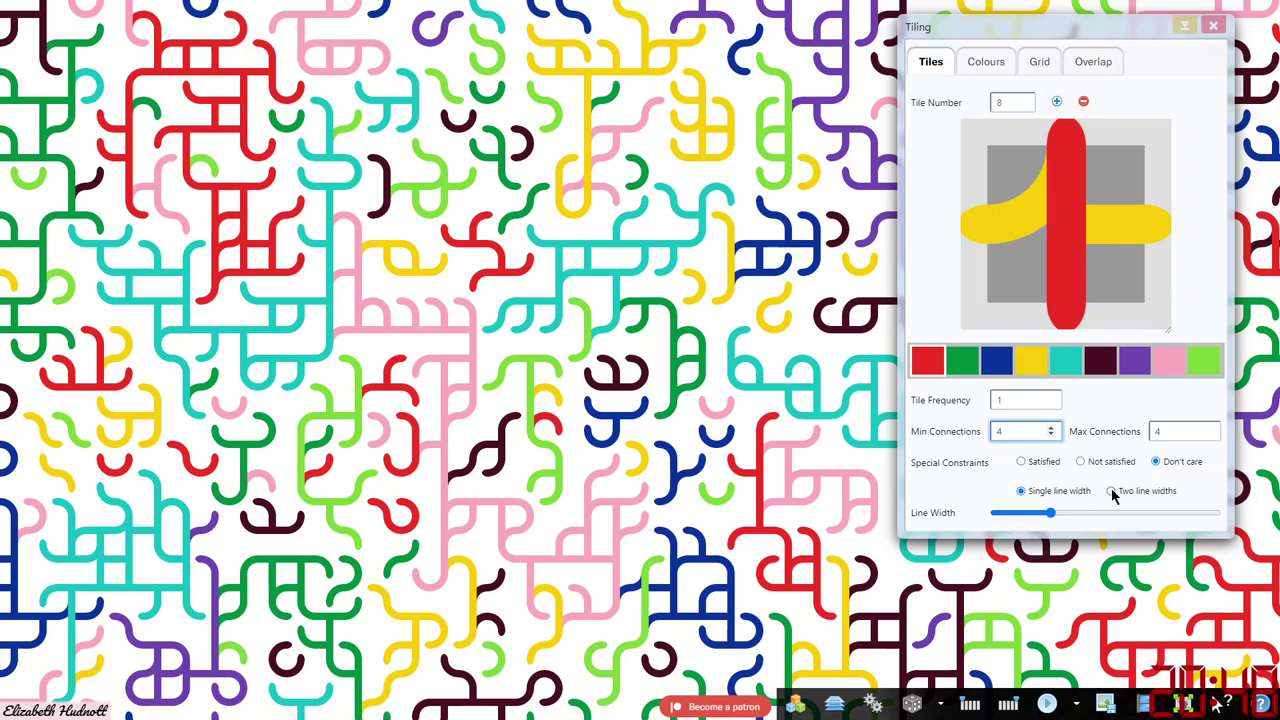
Step: Set a medium line width, enable Two line widths, thinning vertical and thickening horizontal strokes
drag(1050, 512, 1138, 513)
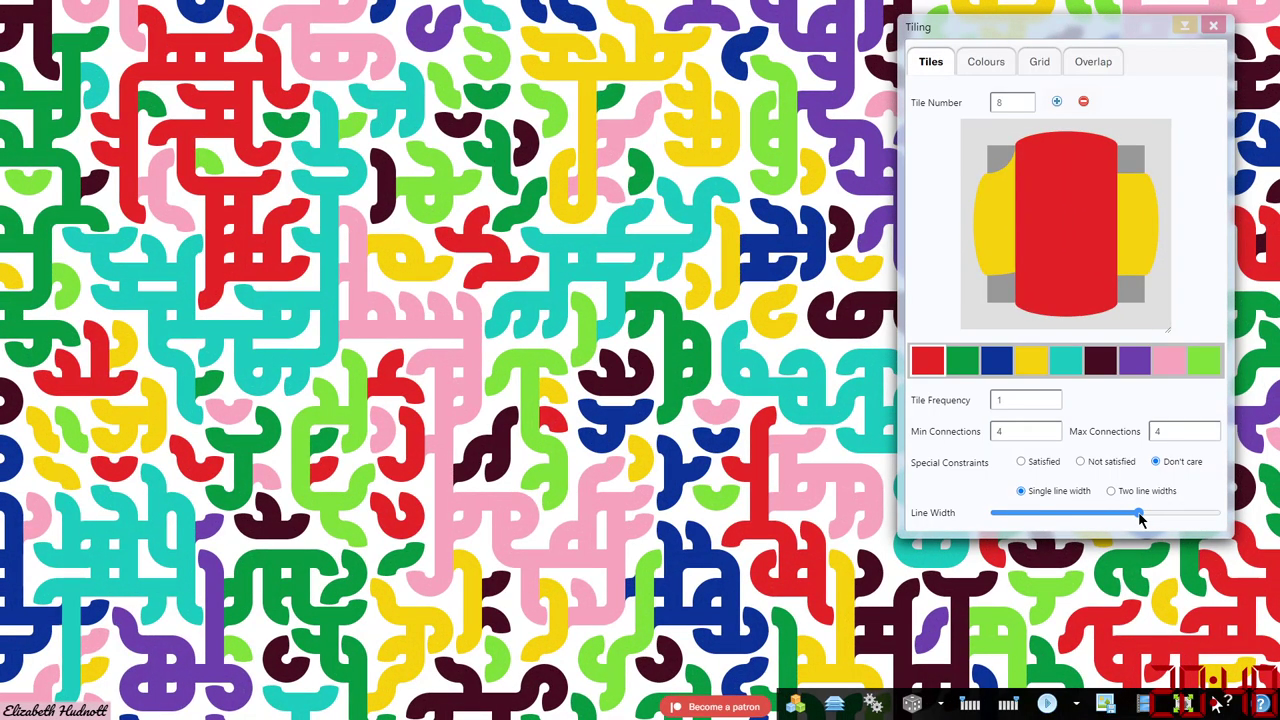
drag(1140, 518, 1012, 518)
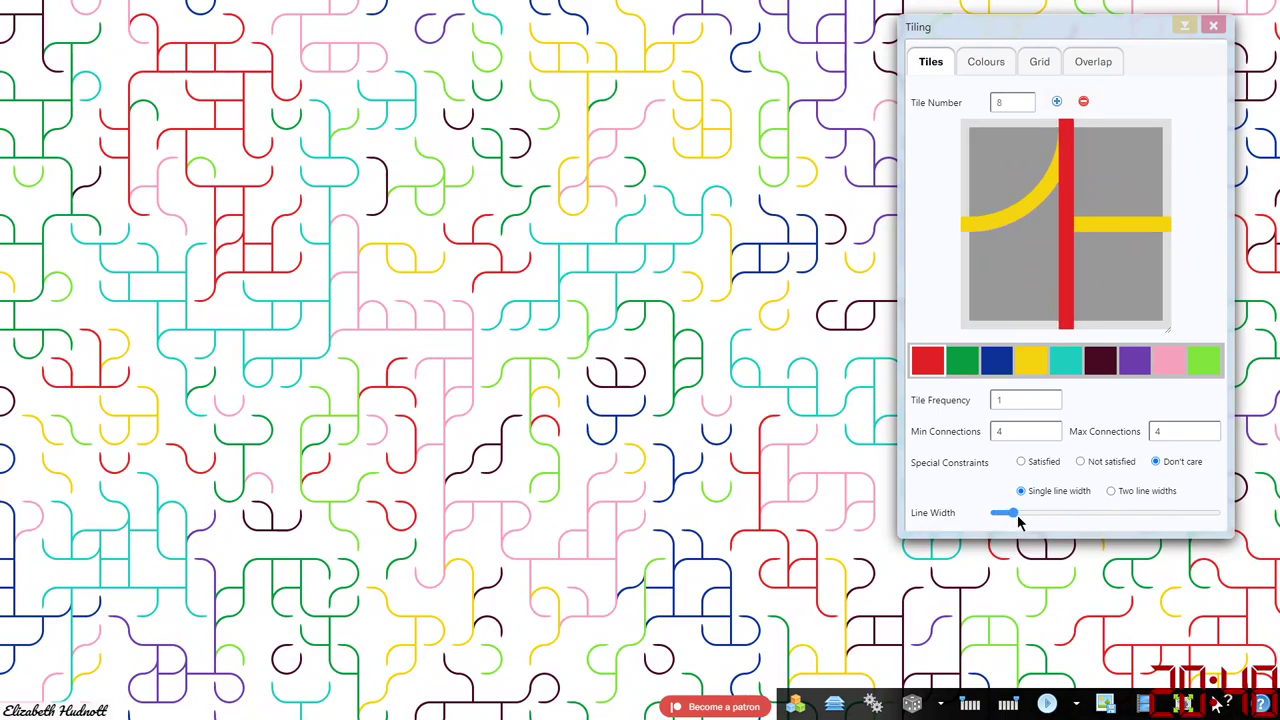
drag(1024, 515, 1075, 516)
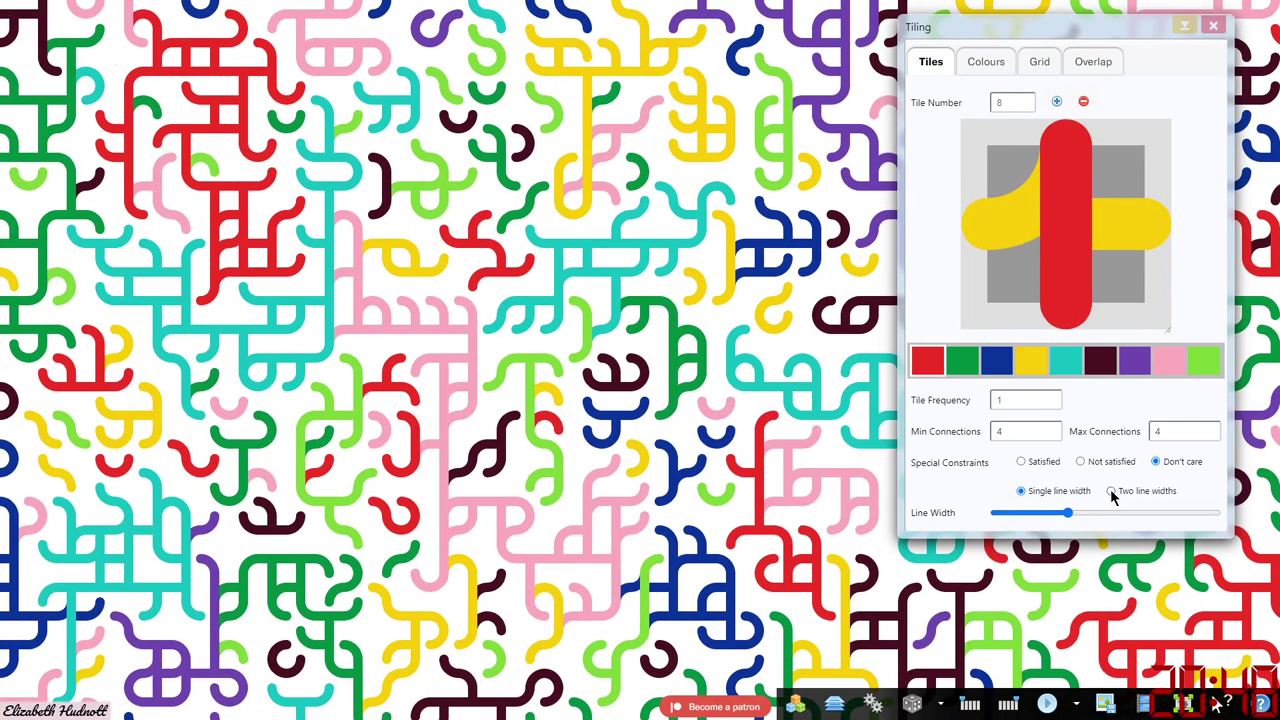
click(1111, 491)
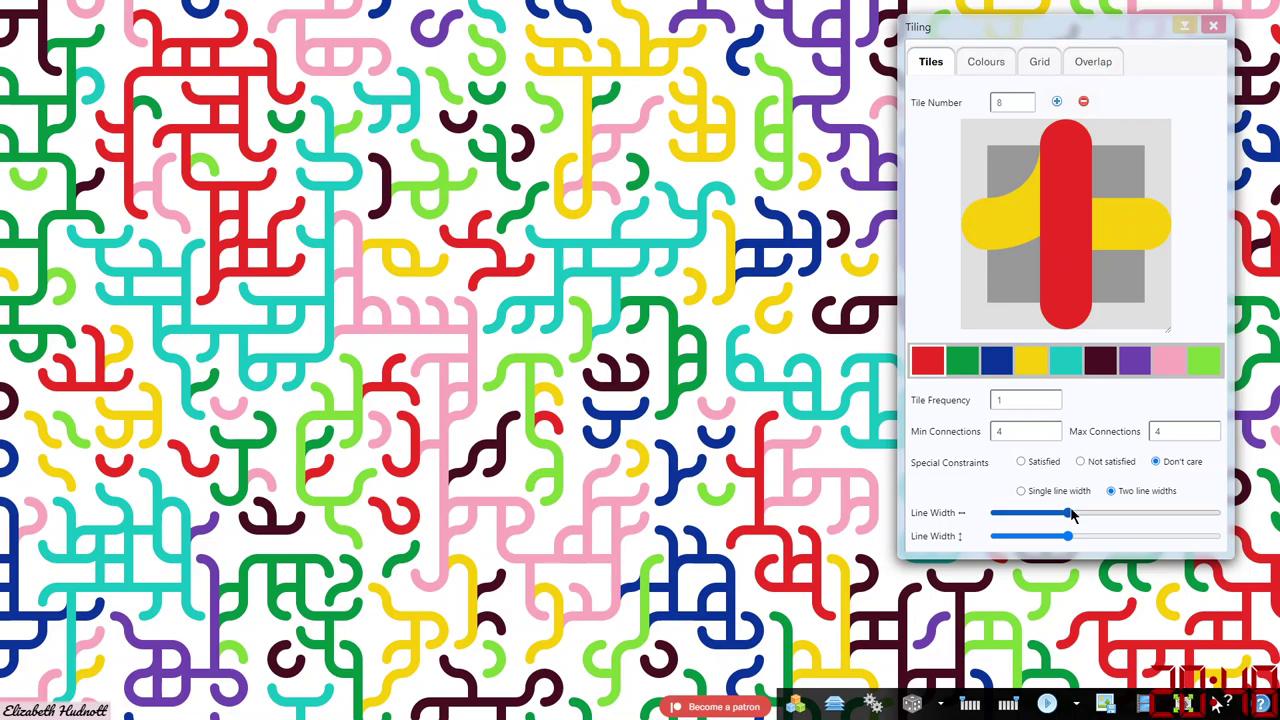
drag(1073, 514, 1036, 512)
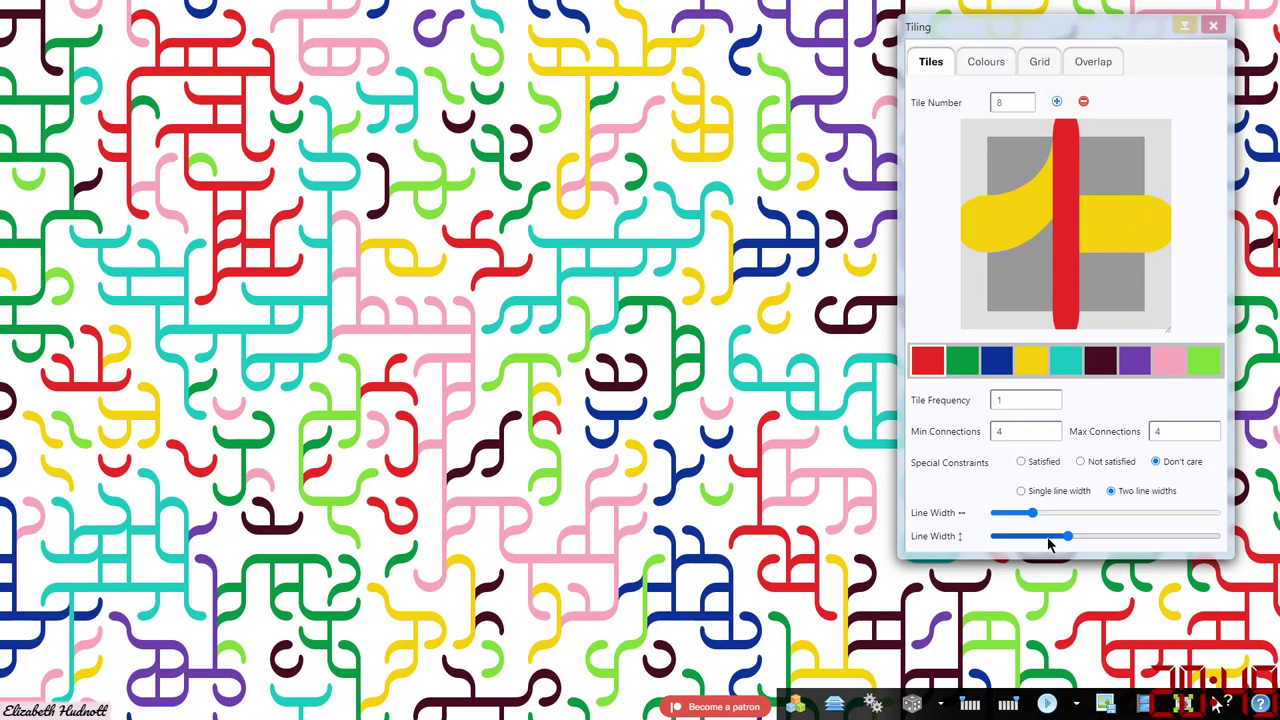
drag(1072, 538, 1088, 539)
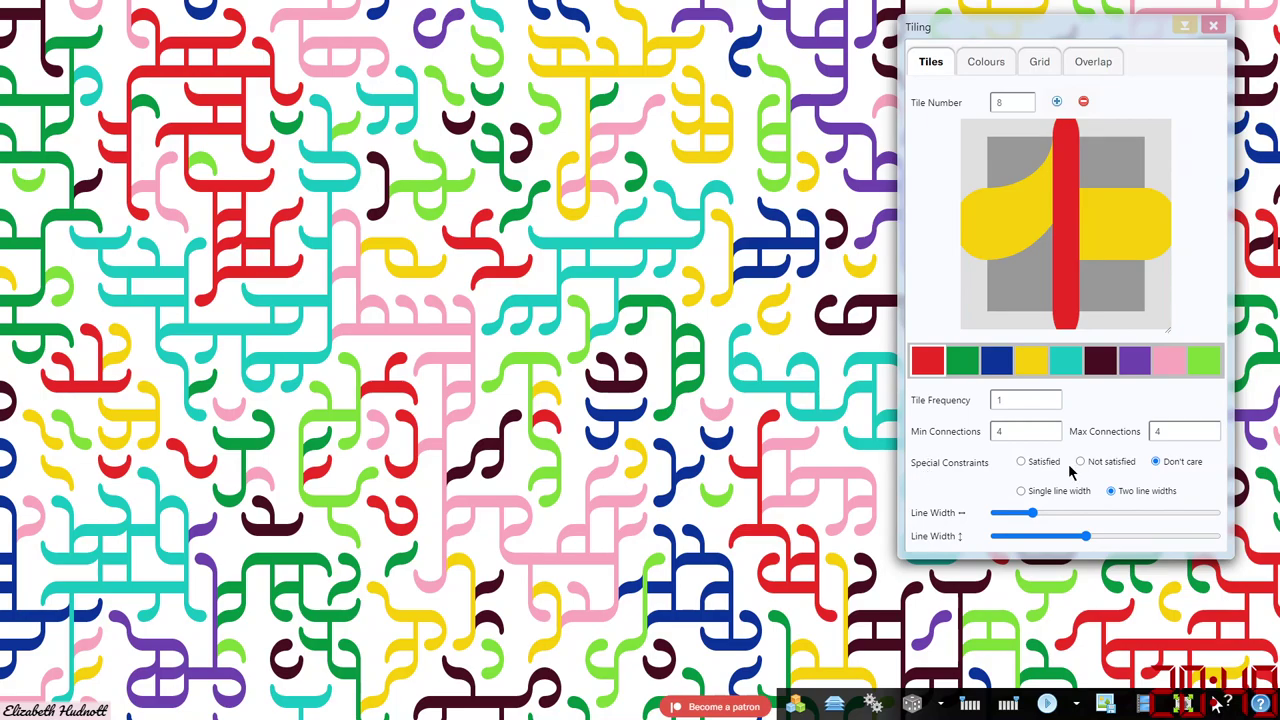
Step: Set Palette Entries on the Colours tab to 15, after briefly dropping it to 5
click(988, 66)
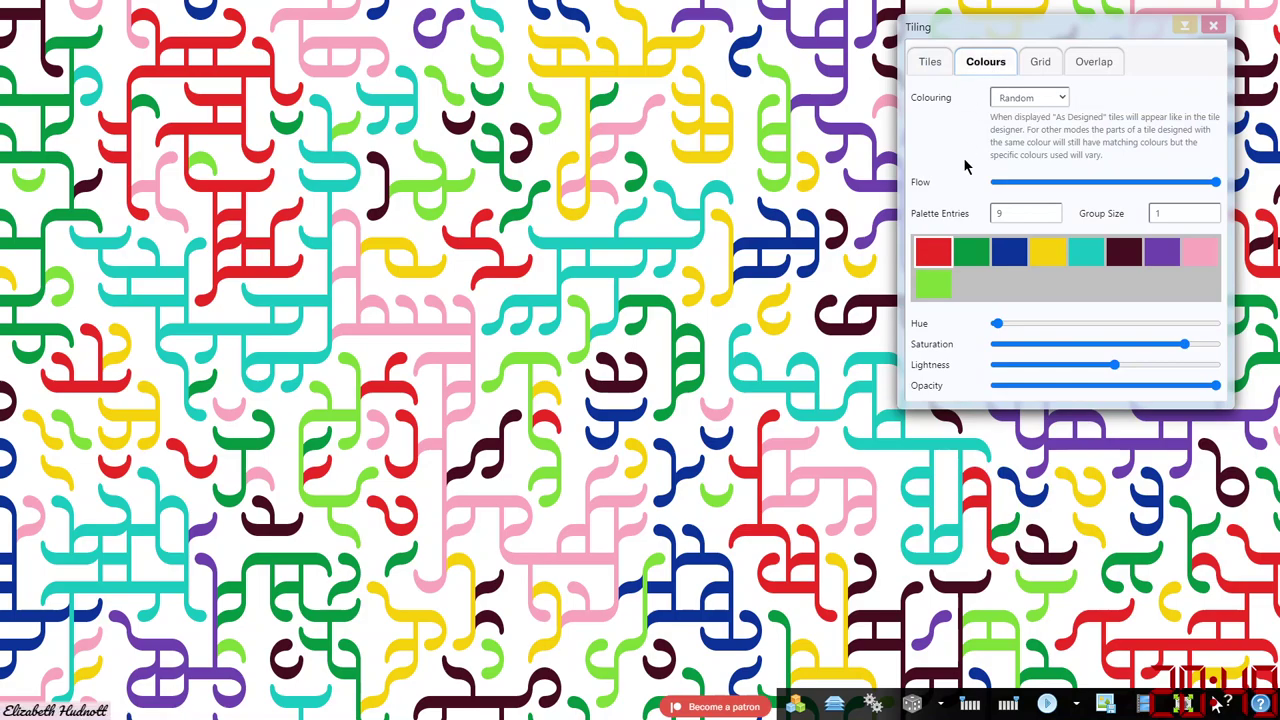
click(1022, 208)
click(1054, 217)
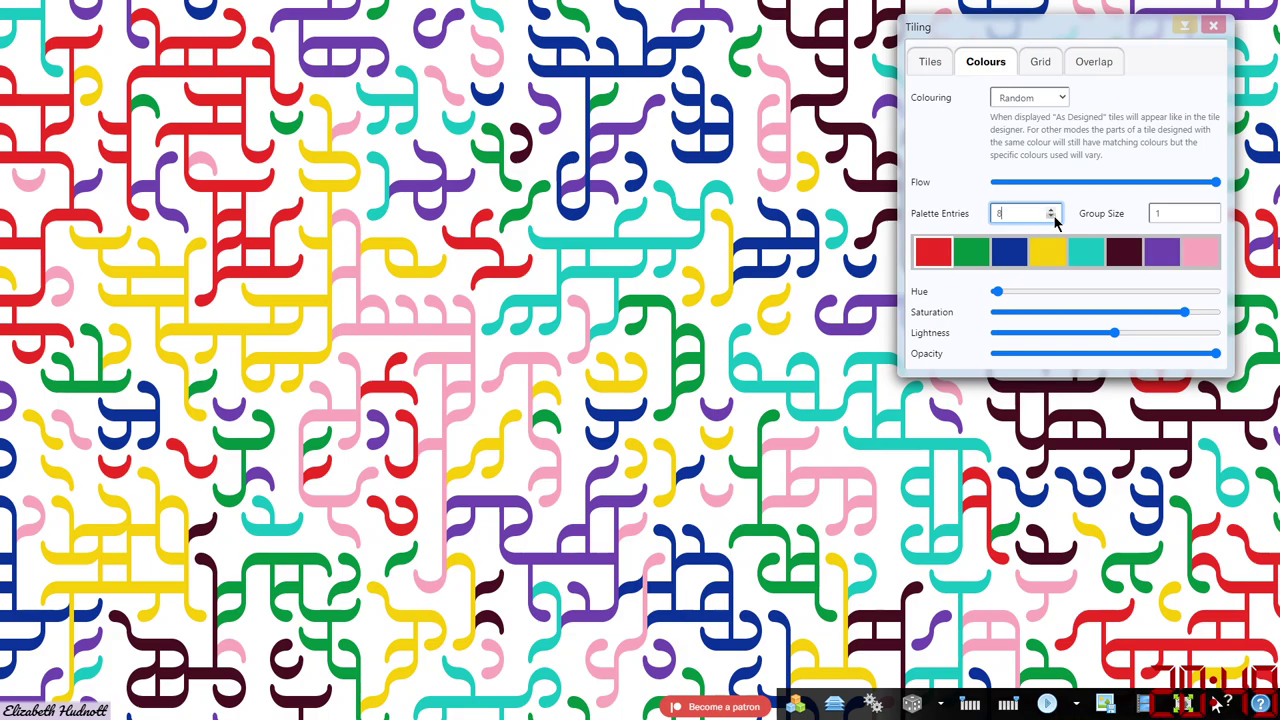
click(1054, 217)
click(1054, 217)
click(1054, 217)
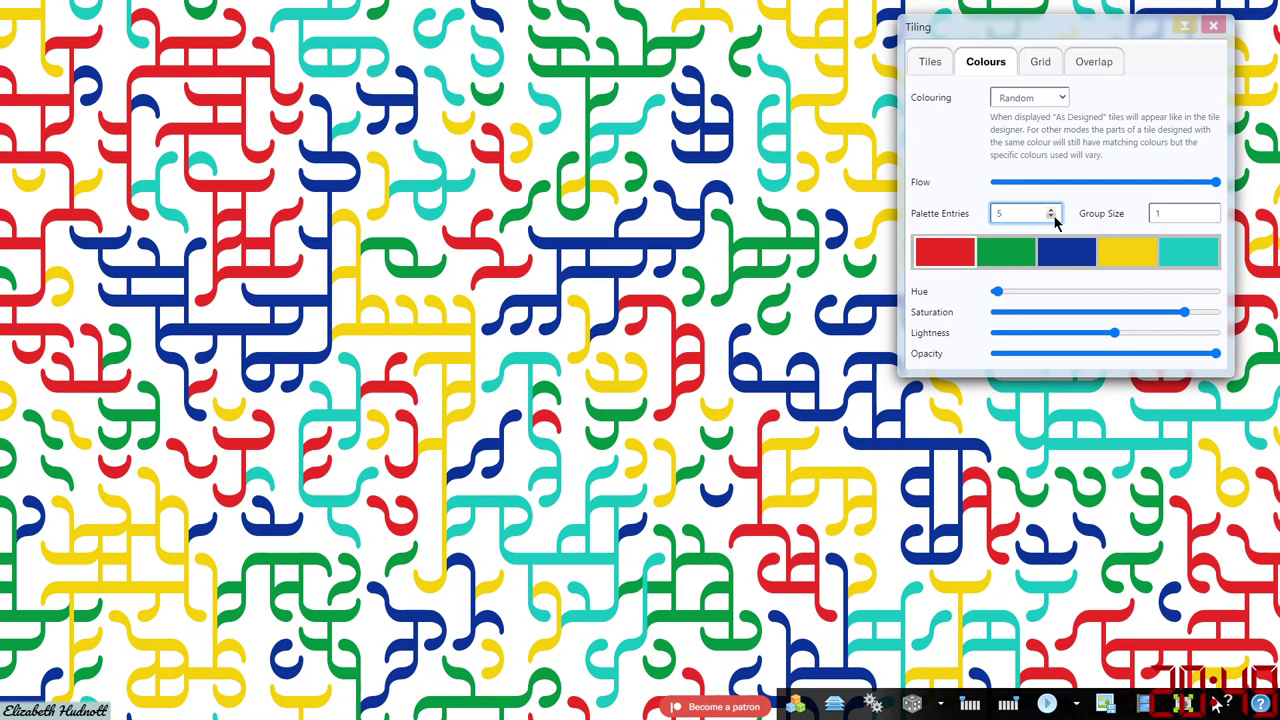
click(1053, 210)
click(1053, 210)
click(1053, 210)
click(1053, 210)
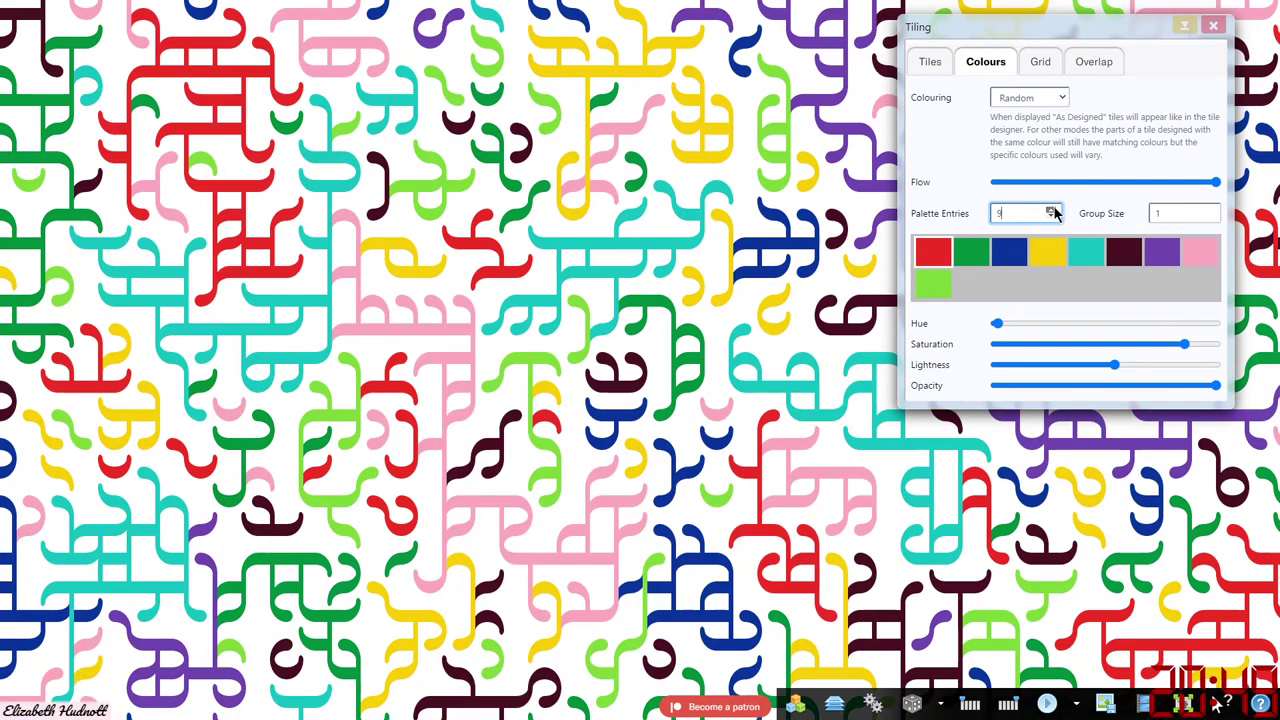
click(1053, 210)
click(1053, 210)
click(1053, 210)
click(1053, 210)
click(1053, 210)
click(1053, 210)
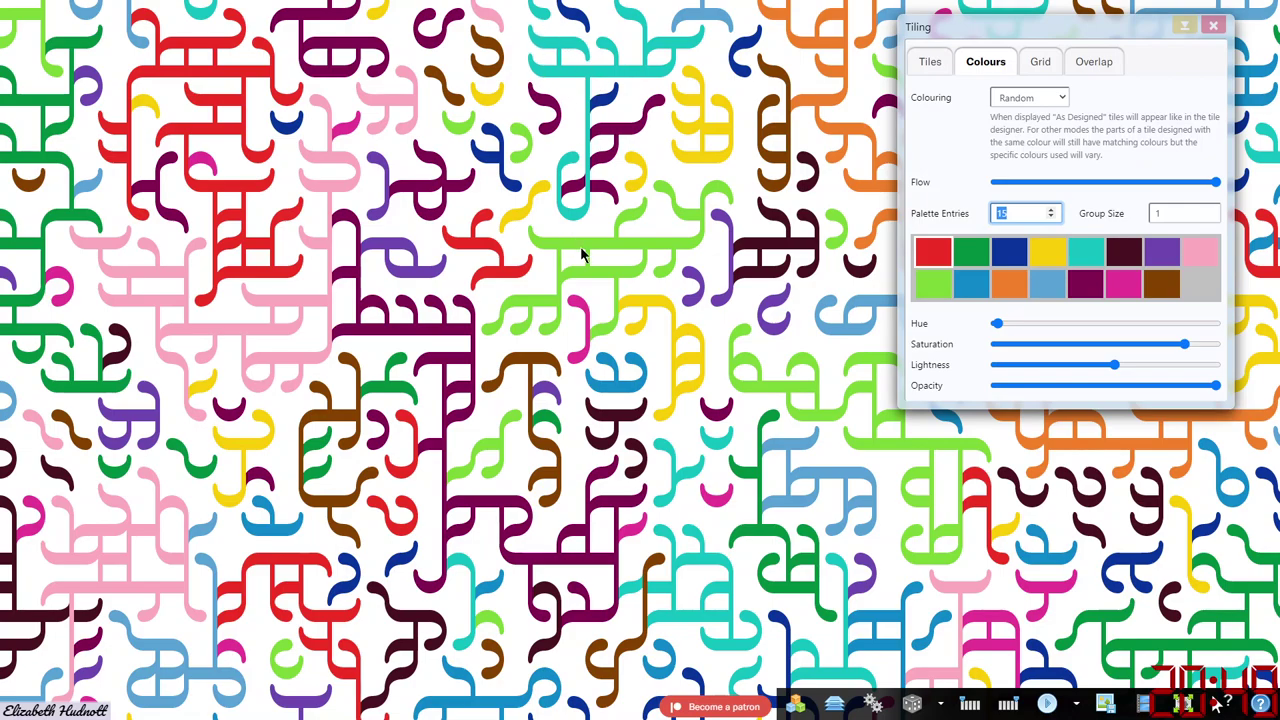
Step: Set palette Group Size to 2, drag colour Flow to the middle, then leave full screen
click(1208, 212)
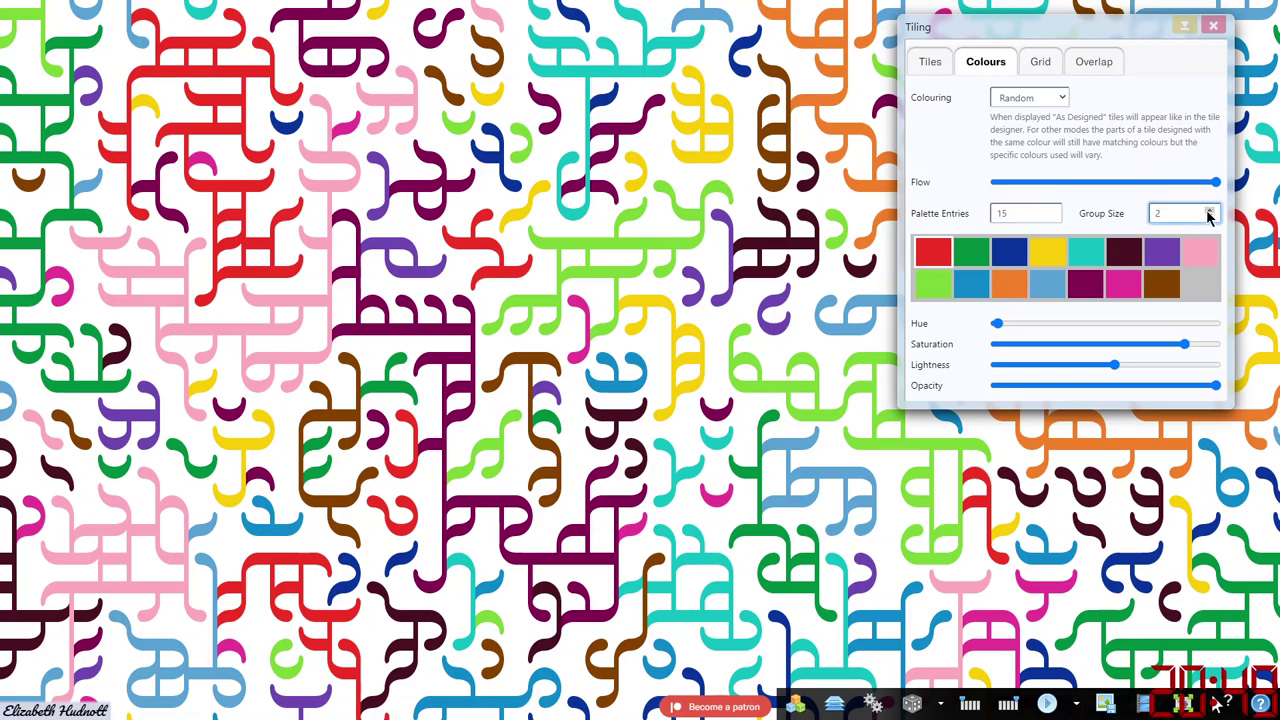
click(1217, 183)
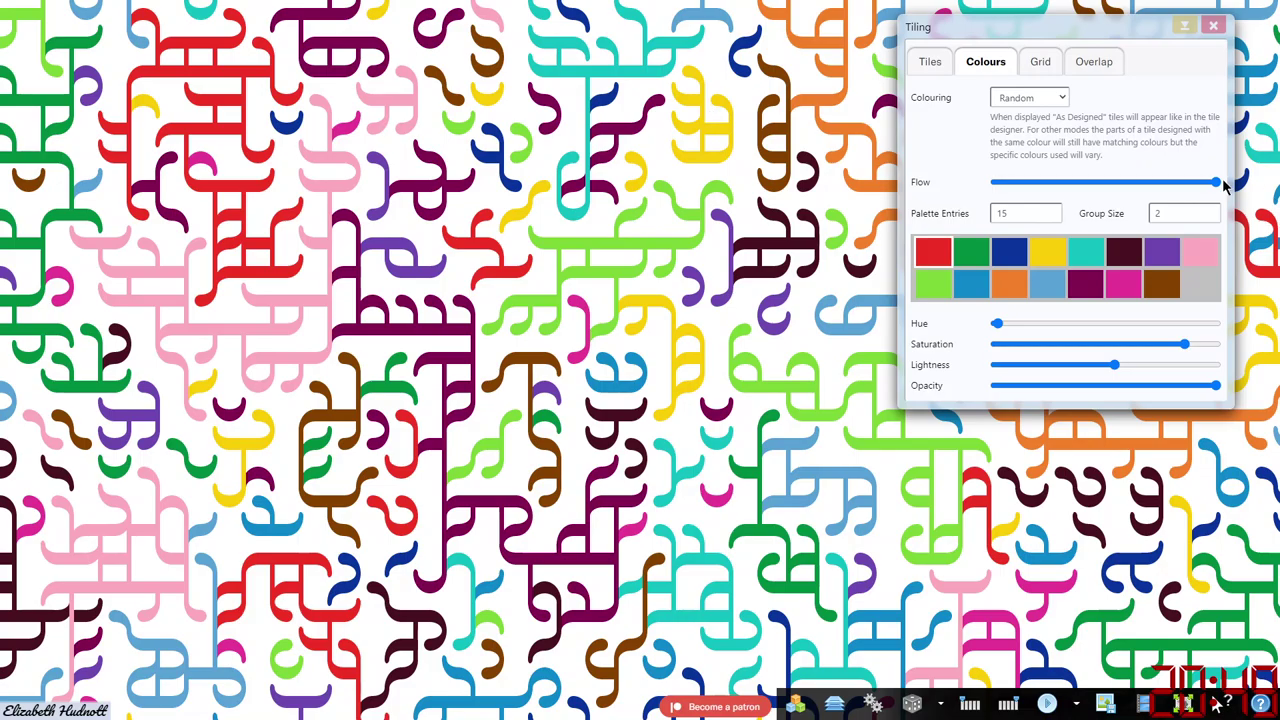
drag(1215, 183, 1095, 183)
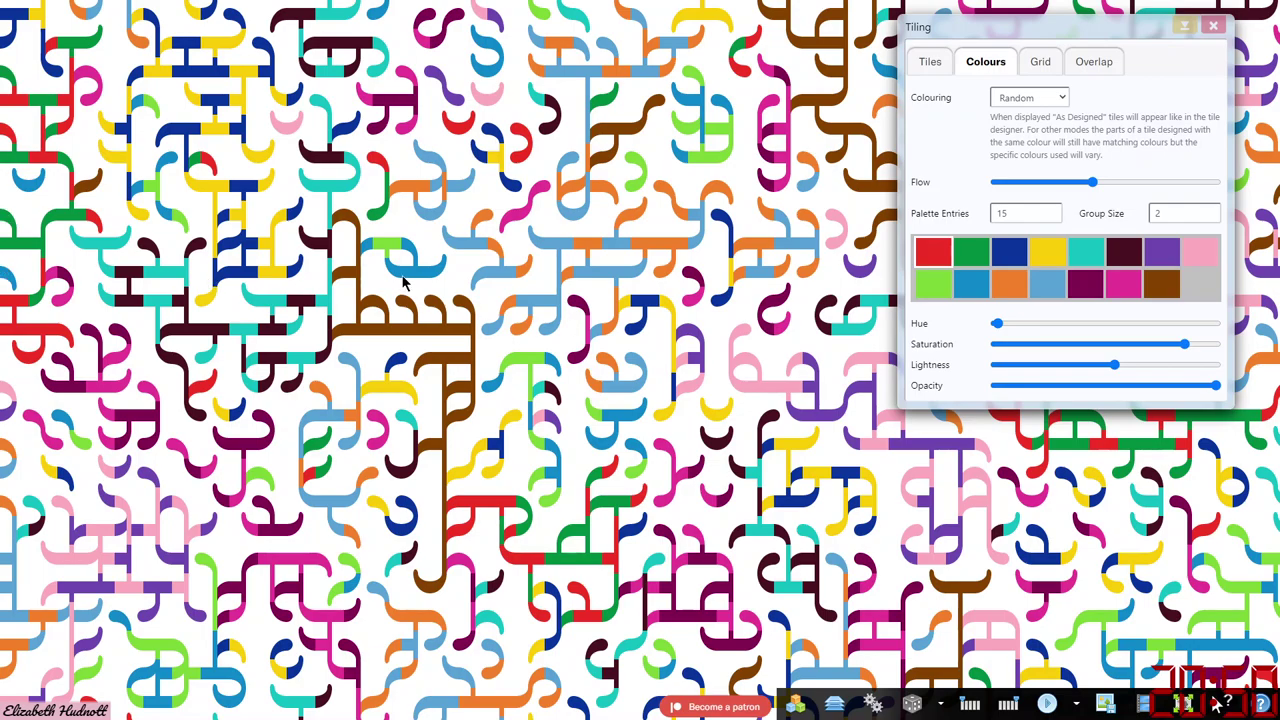
key(F11)
mouse_move(4, 112)
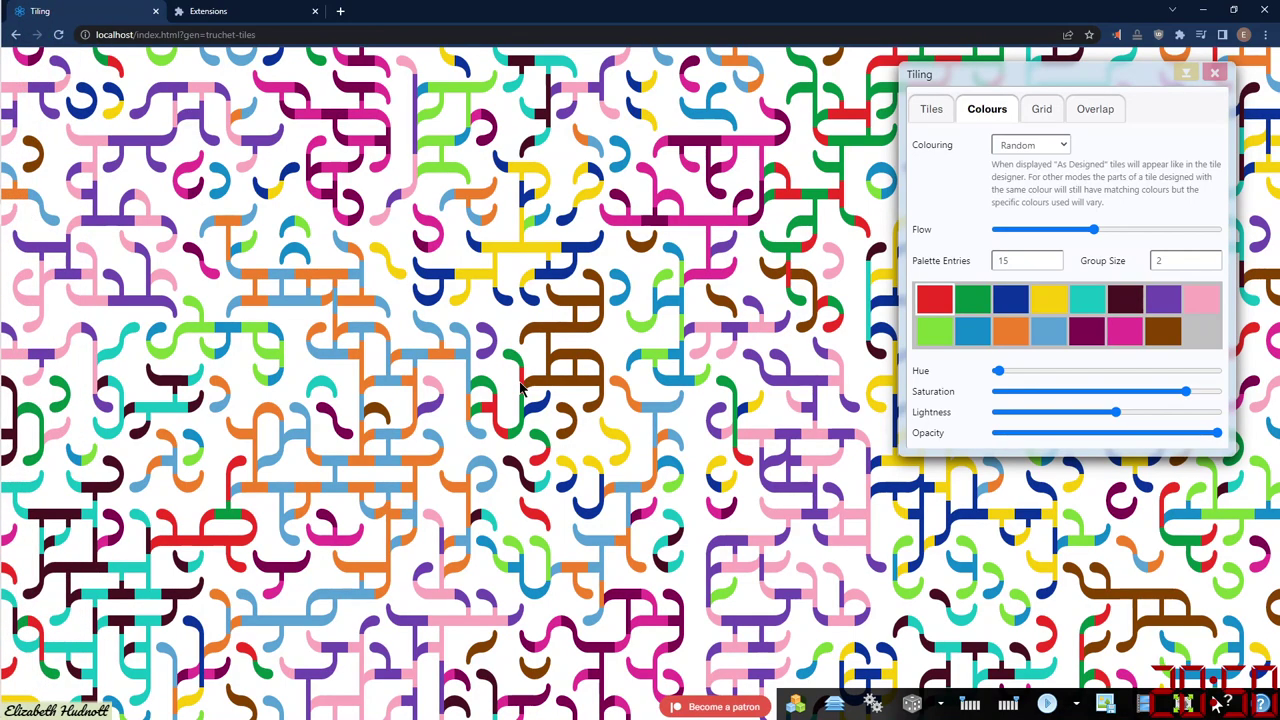
Step: Back in full screen, shift the pink swatch to blue, desaturate, darken it and lower its opacity
key(F11)
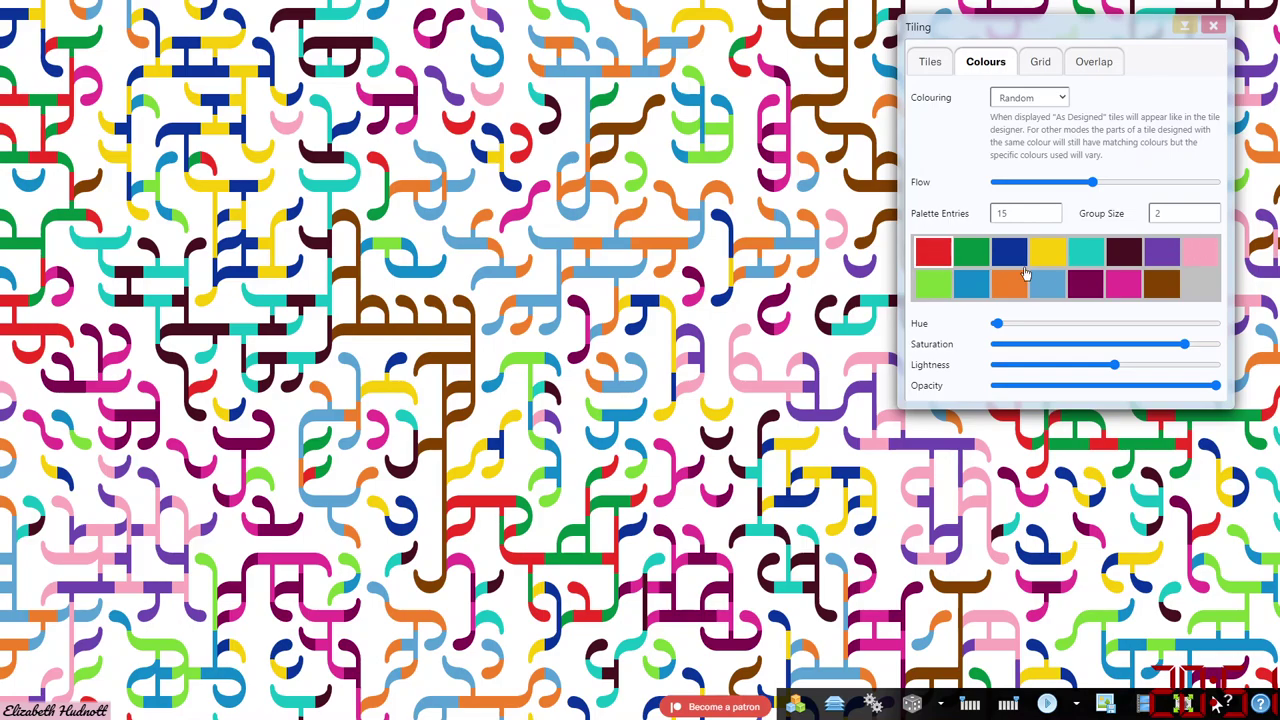
click(1200, 265)
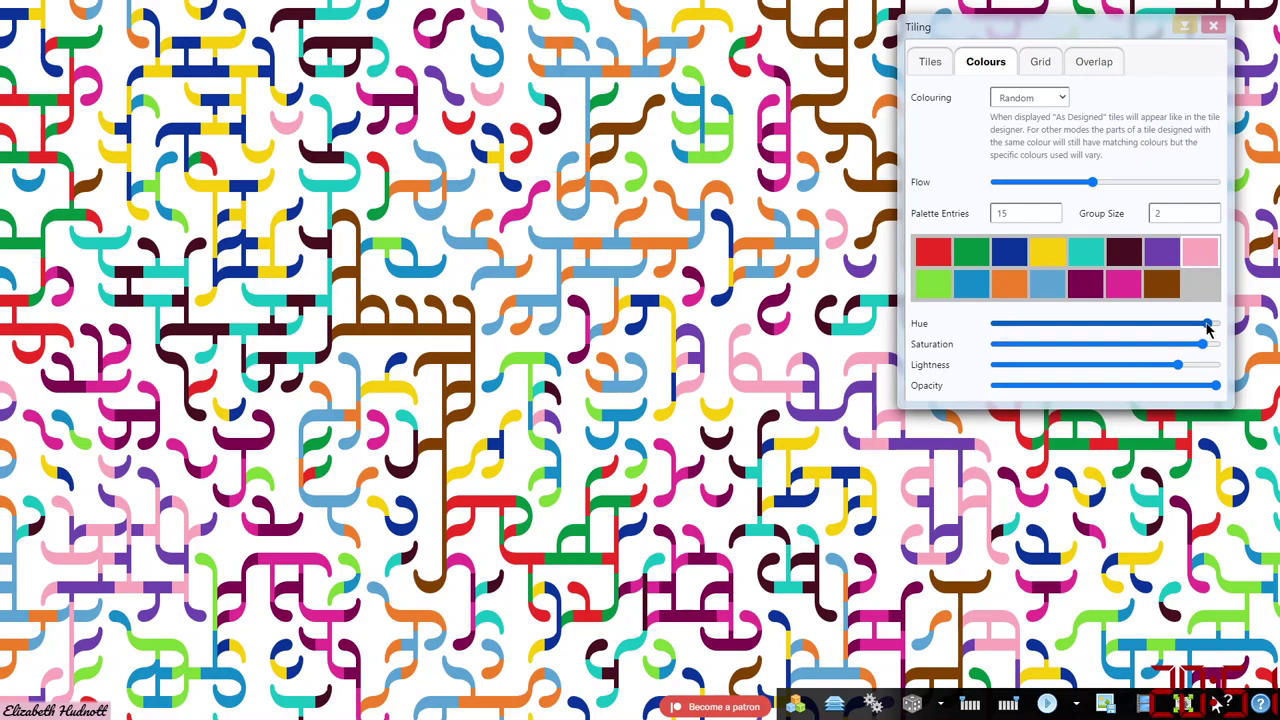
drag(1207, 327, 1127, 328)
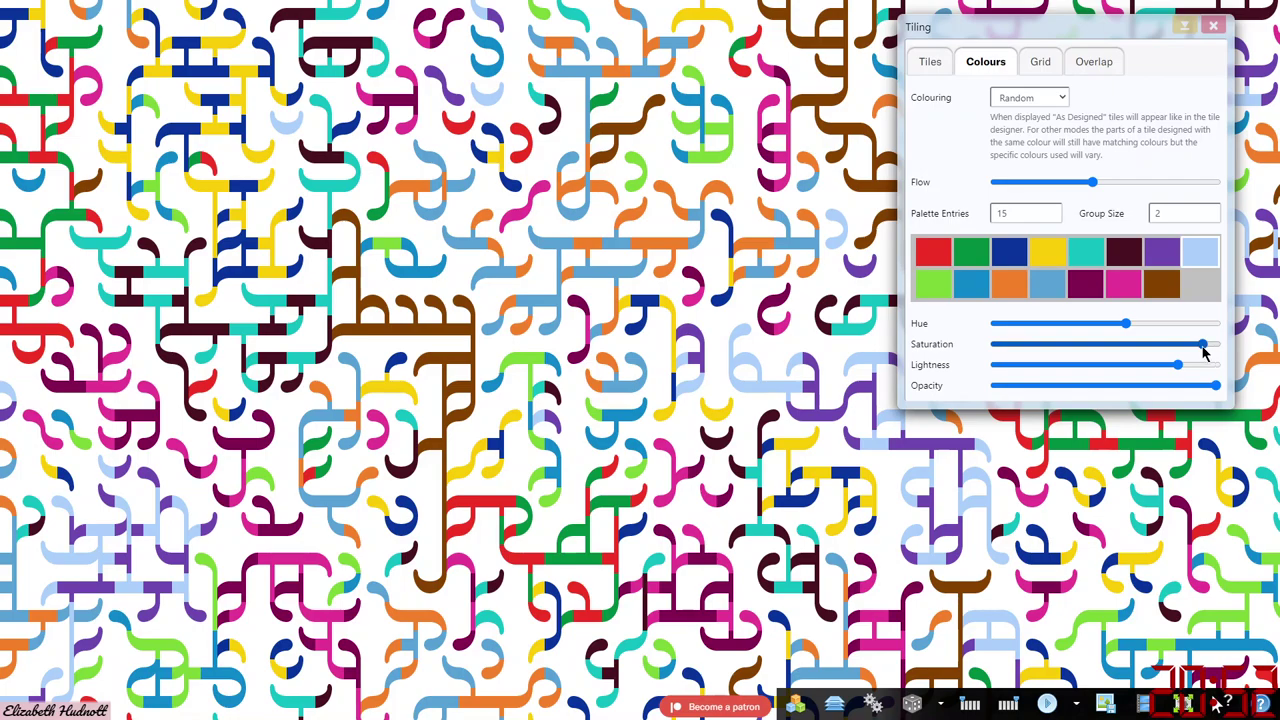
mouse_move(1203, 350)
mouse_down()
mouse_move(1100, 354)
mouse_move(1194, 352)
mouse_up()
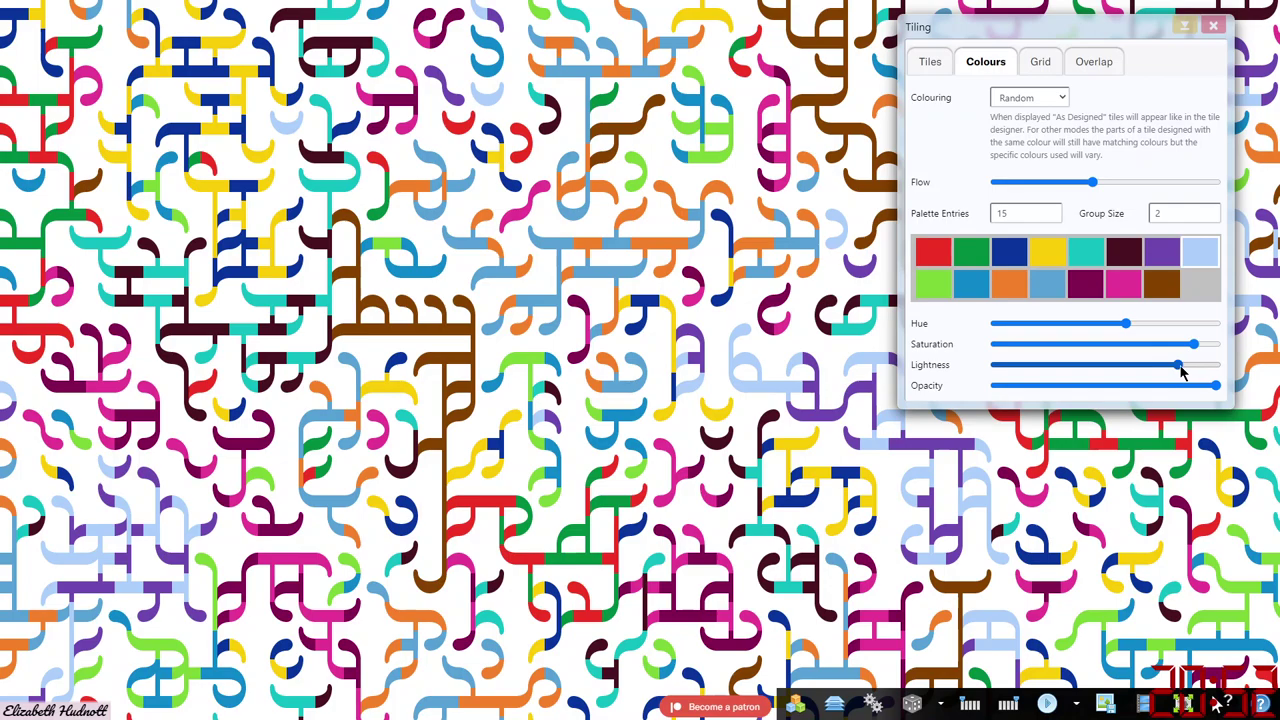
drag(1180, 366, 1052, 365)
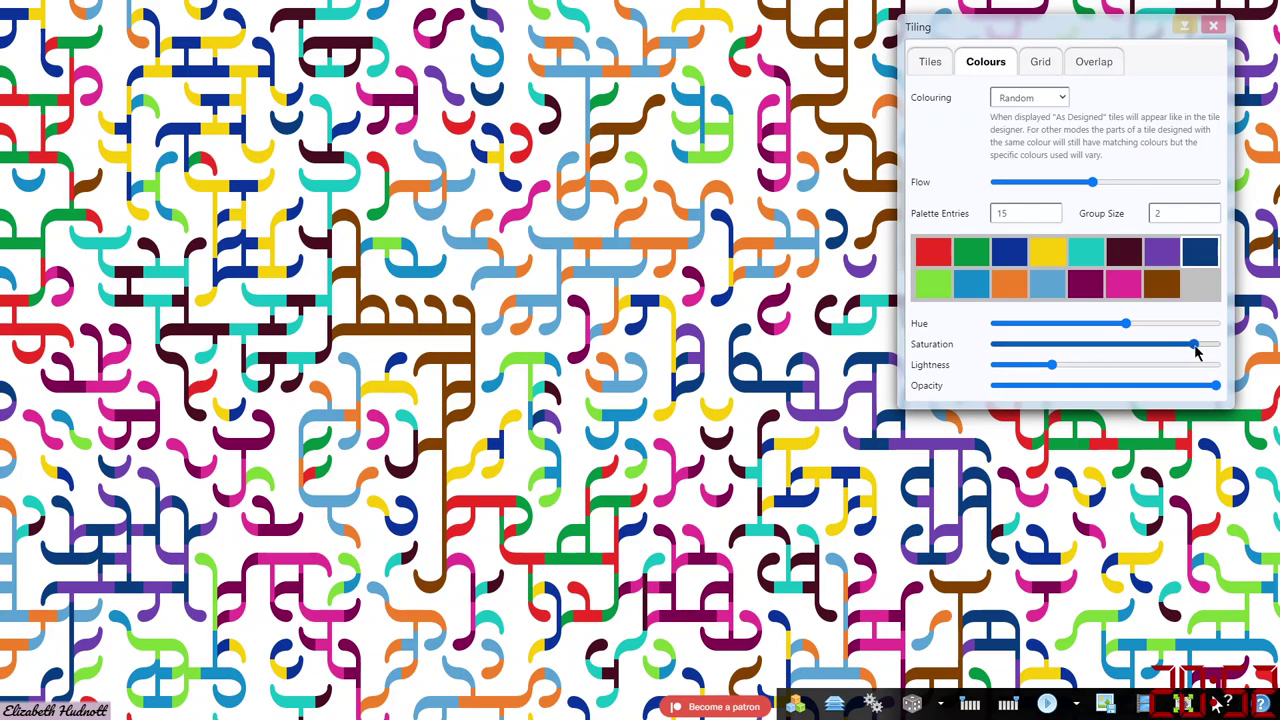
drag(1193, 344, 1132, 346)
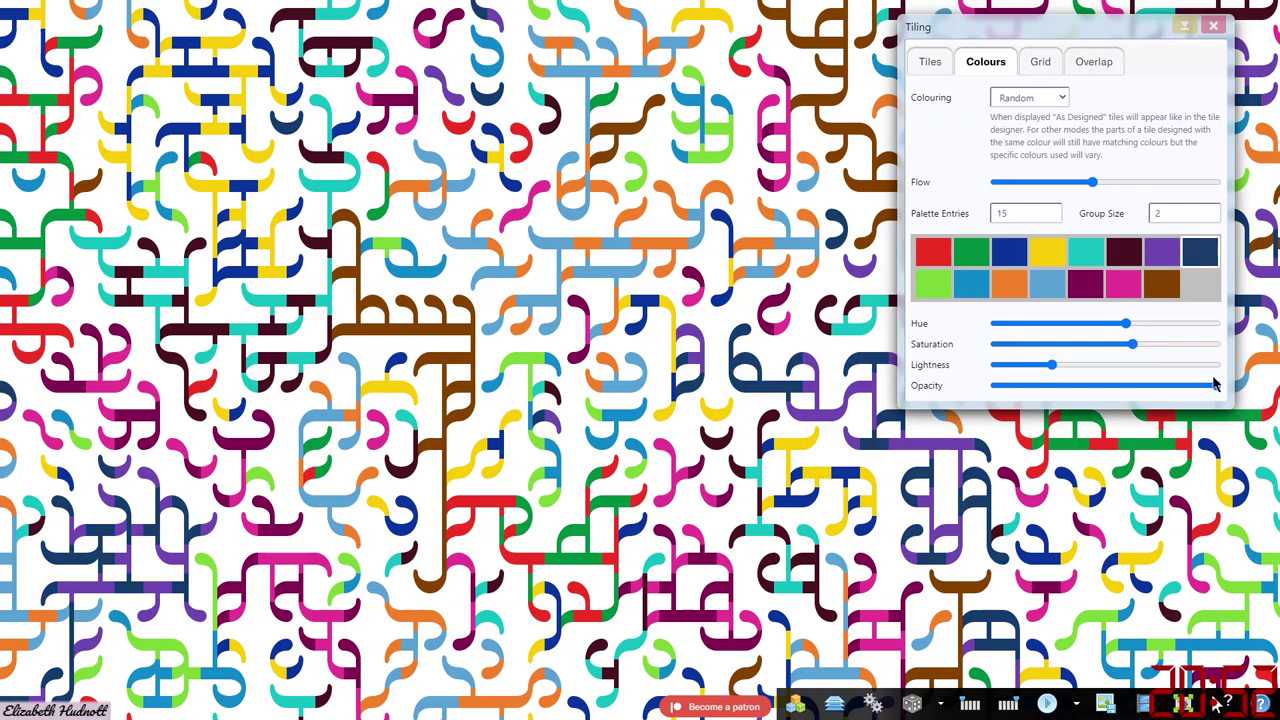
drag(1216, 386, 1155, 388)
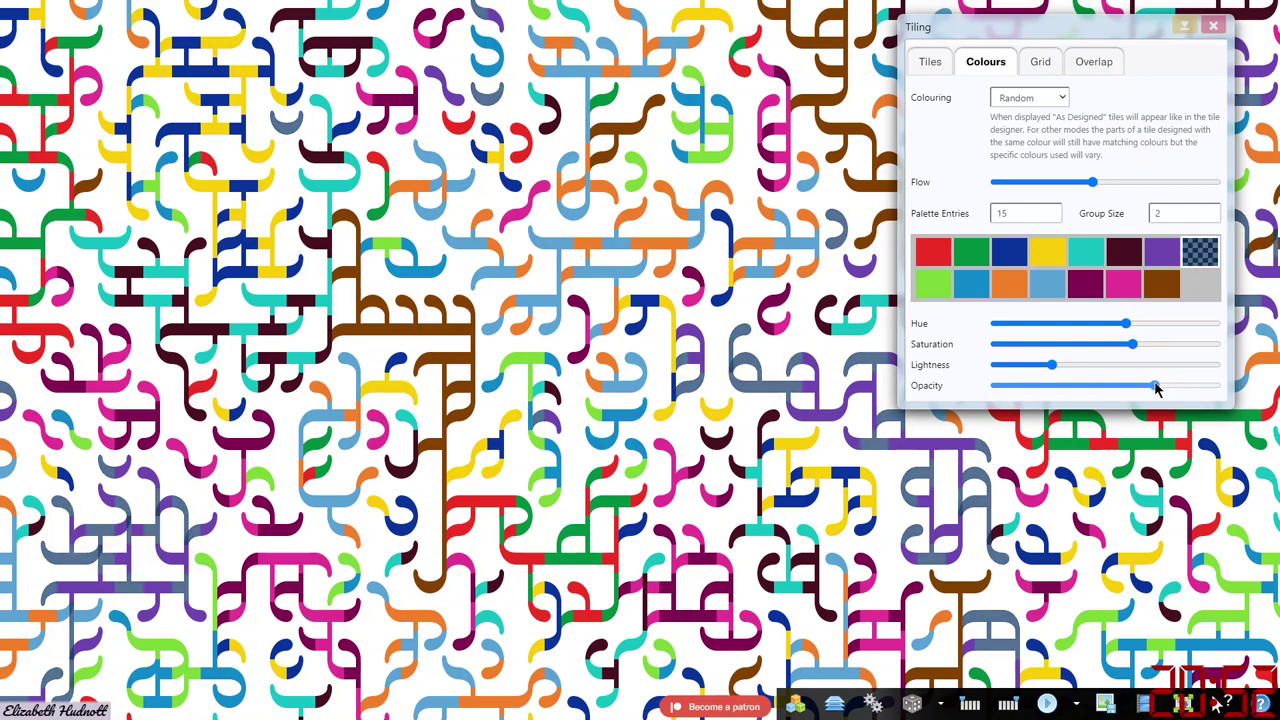
drag(1155, 388, 1160, 387)
Step: Show the Grid settings (25 rows) and raise grid Opacity to overlay faint lines
click(1045, 60)
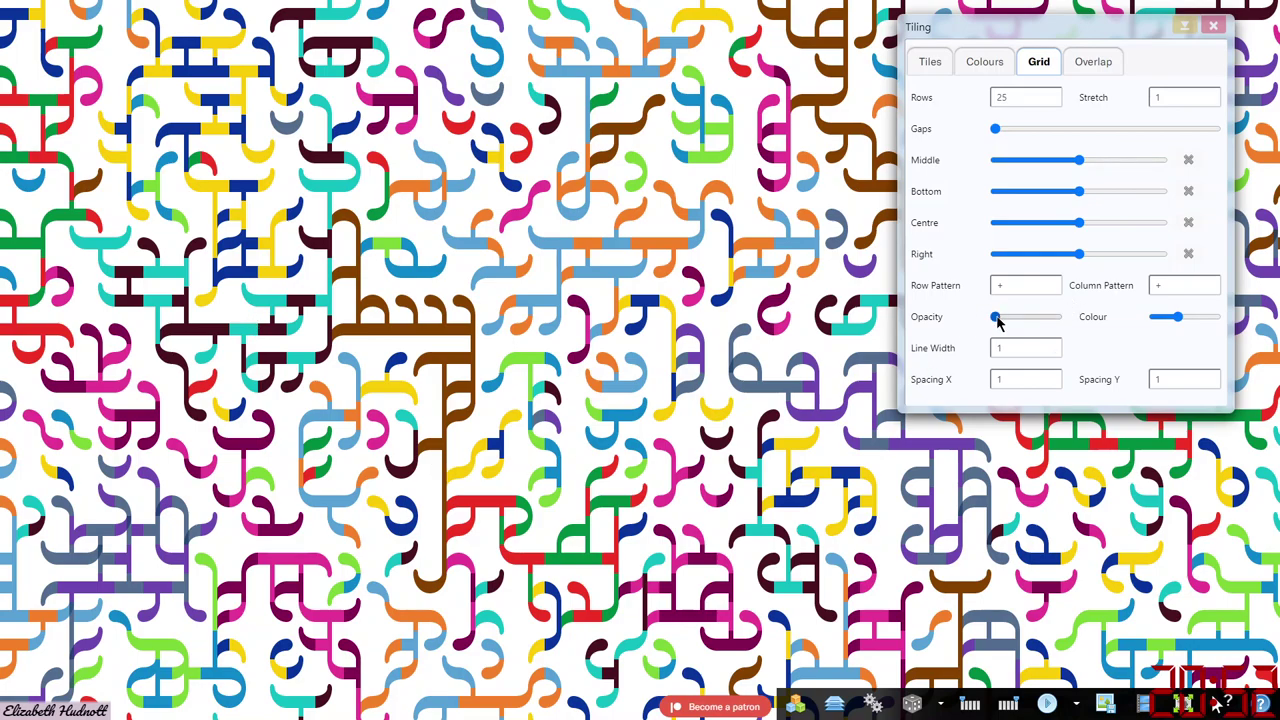
drag(996, 320, 1023, 320)
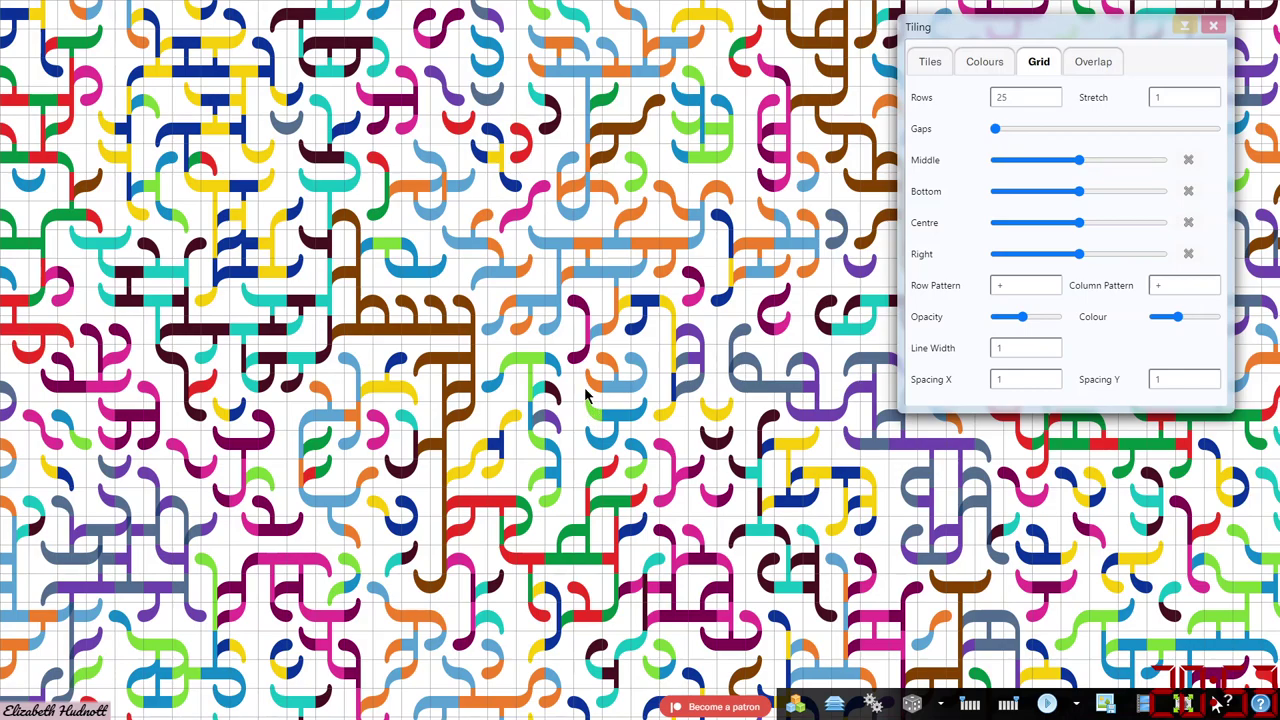
Step: Sweep the Top overlap from minimum to maximum, leaving it around three-quarters
click(1083, 66)
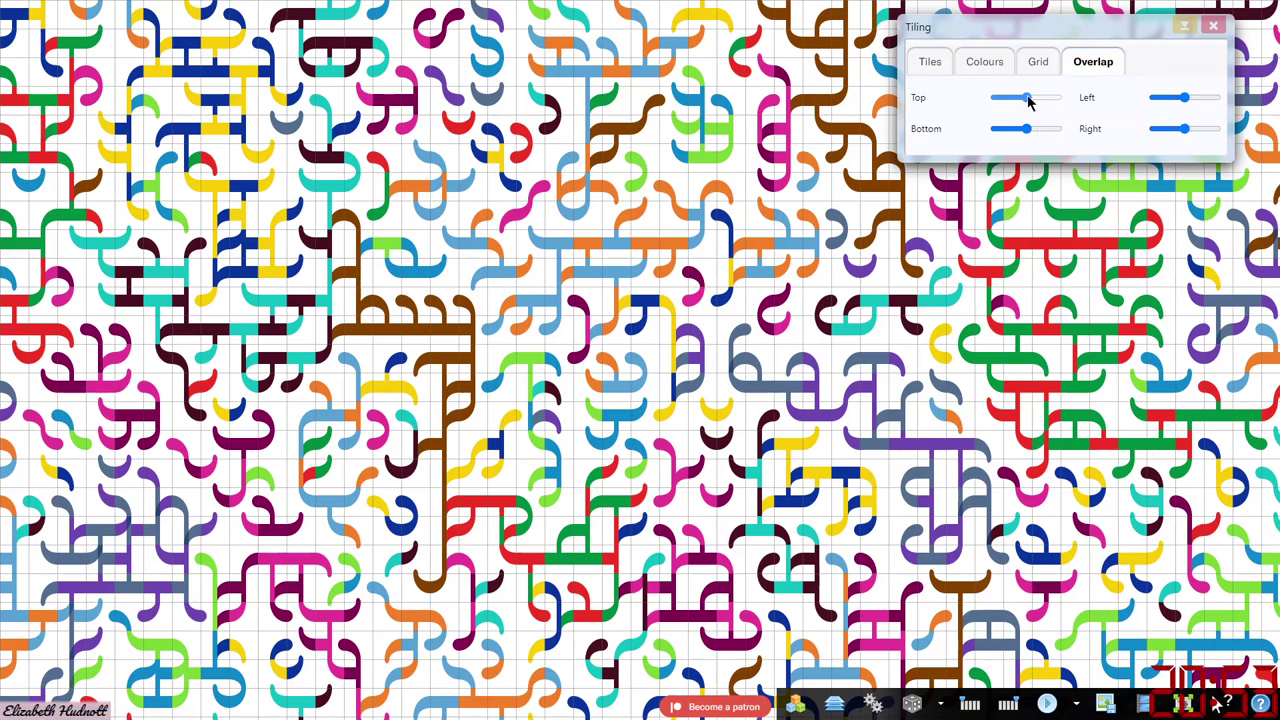
drag(1027, 97, 995, 100)
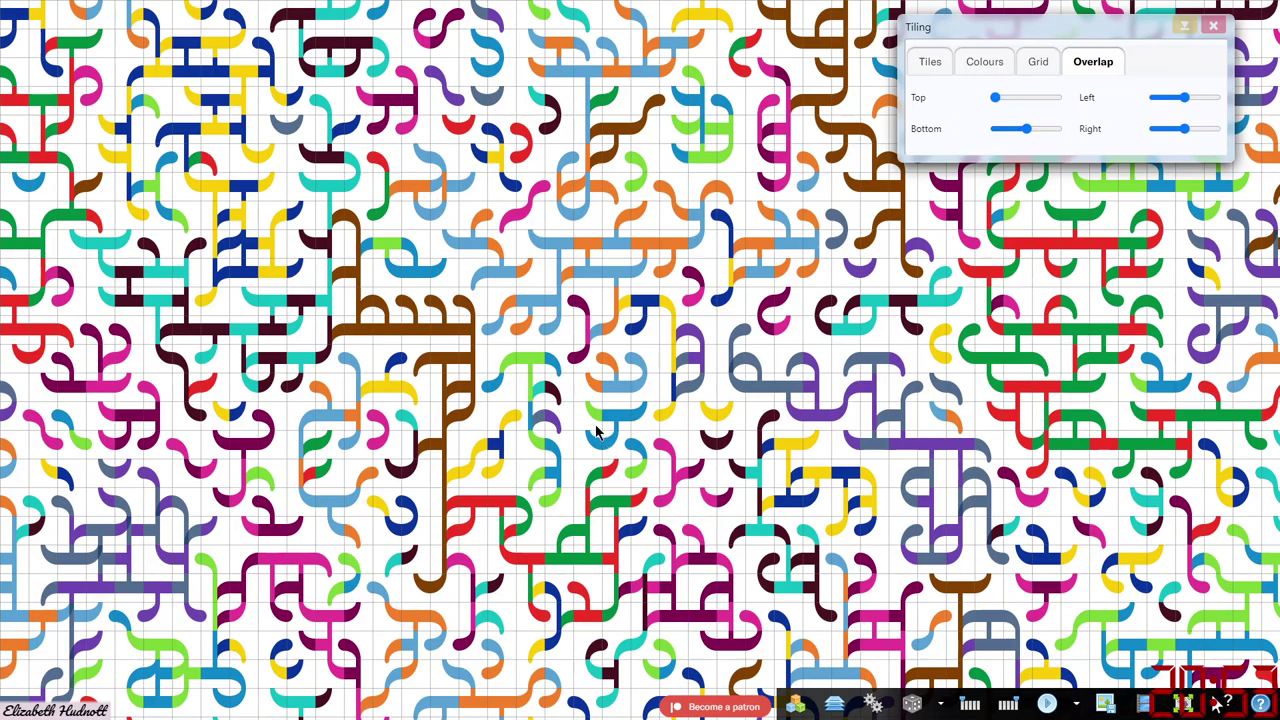
drag(995, 100, 1088, 100)
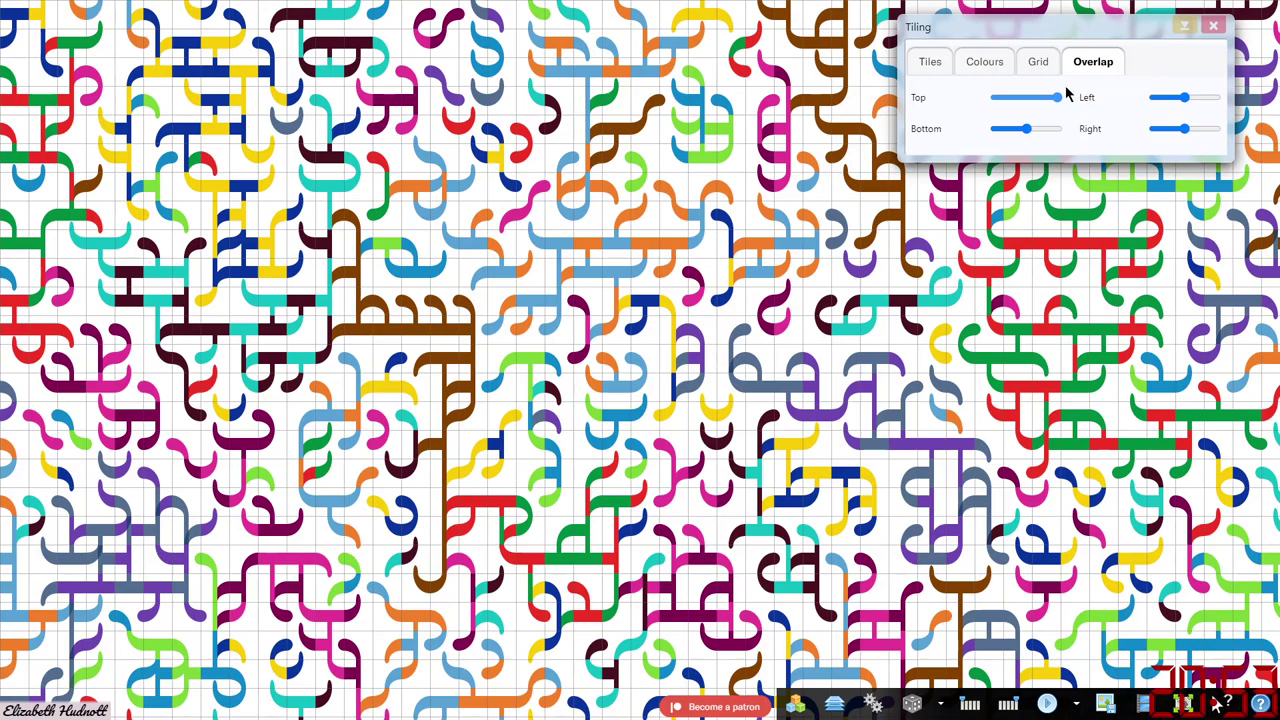
drag(1058, 96, 1040, 105)
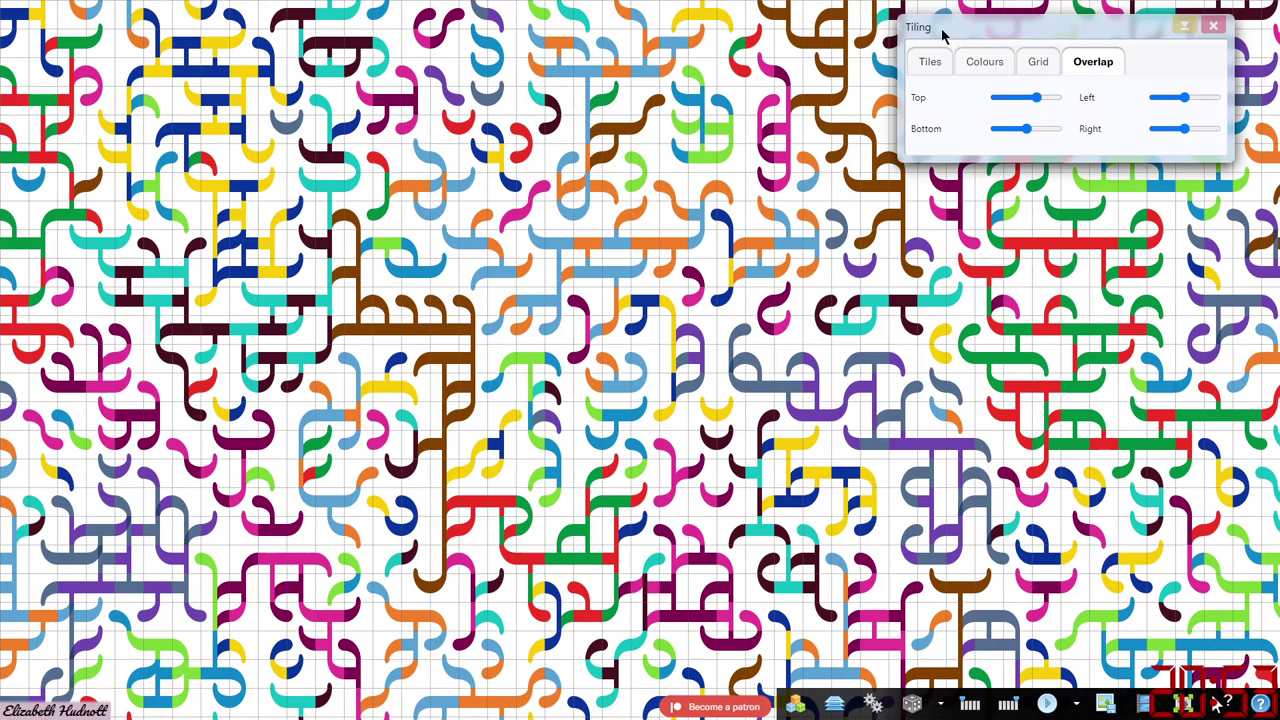
Step: Raise grid Rows to 29, fade out the grid lines, then drop Rows to 28
click(984, 66)
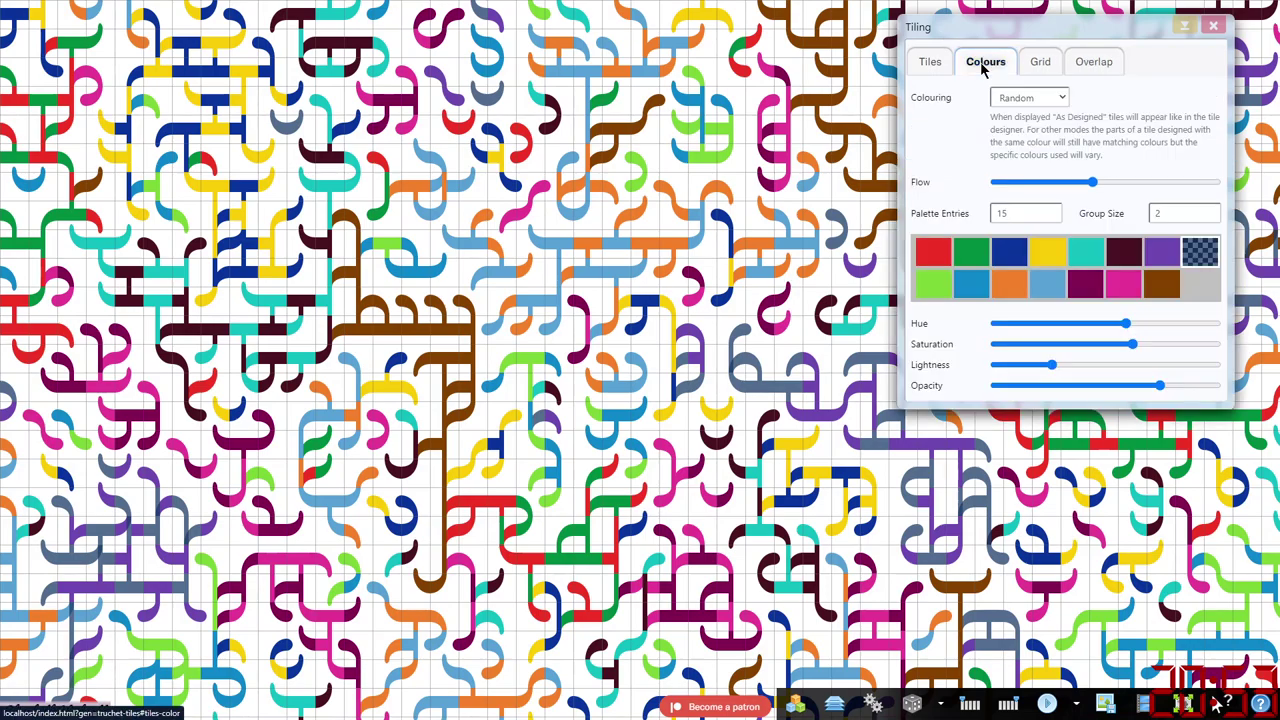
click(1035, 66)
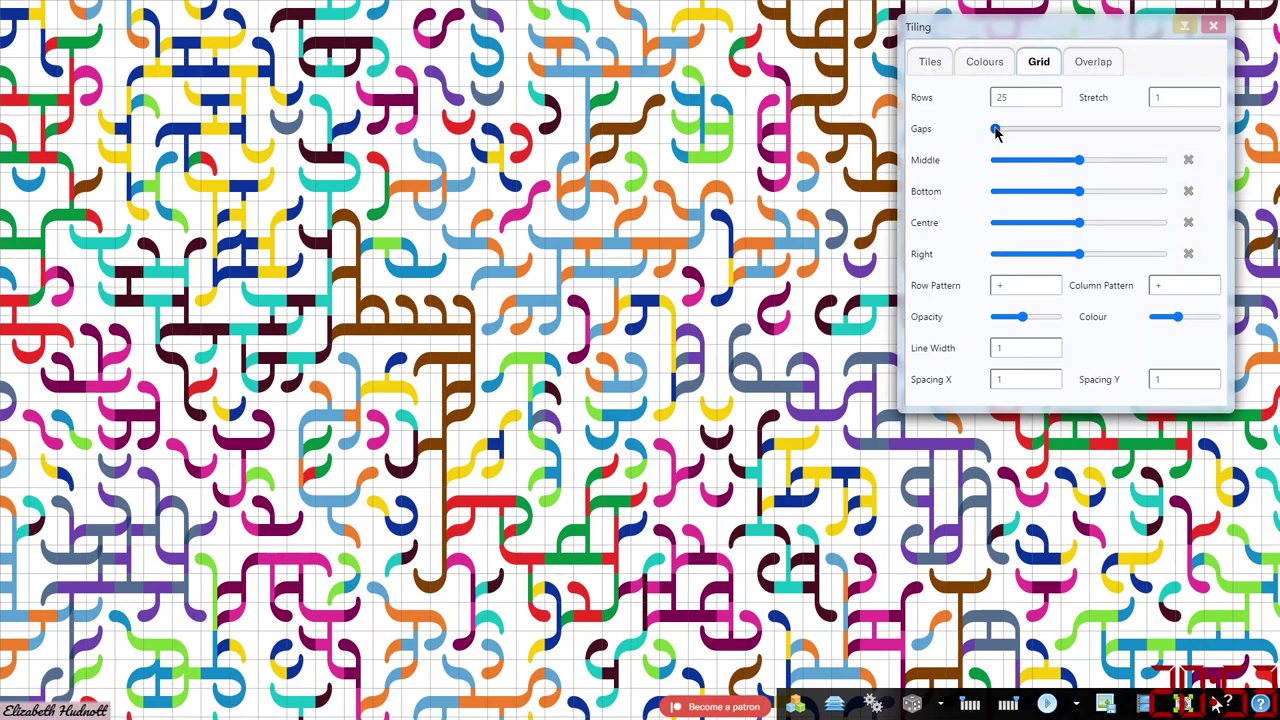
click(1051, 94)
click(1051, 94)
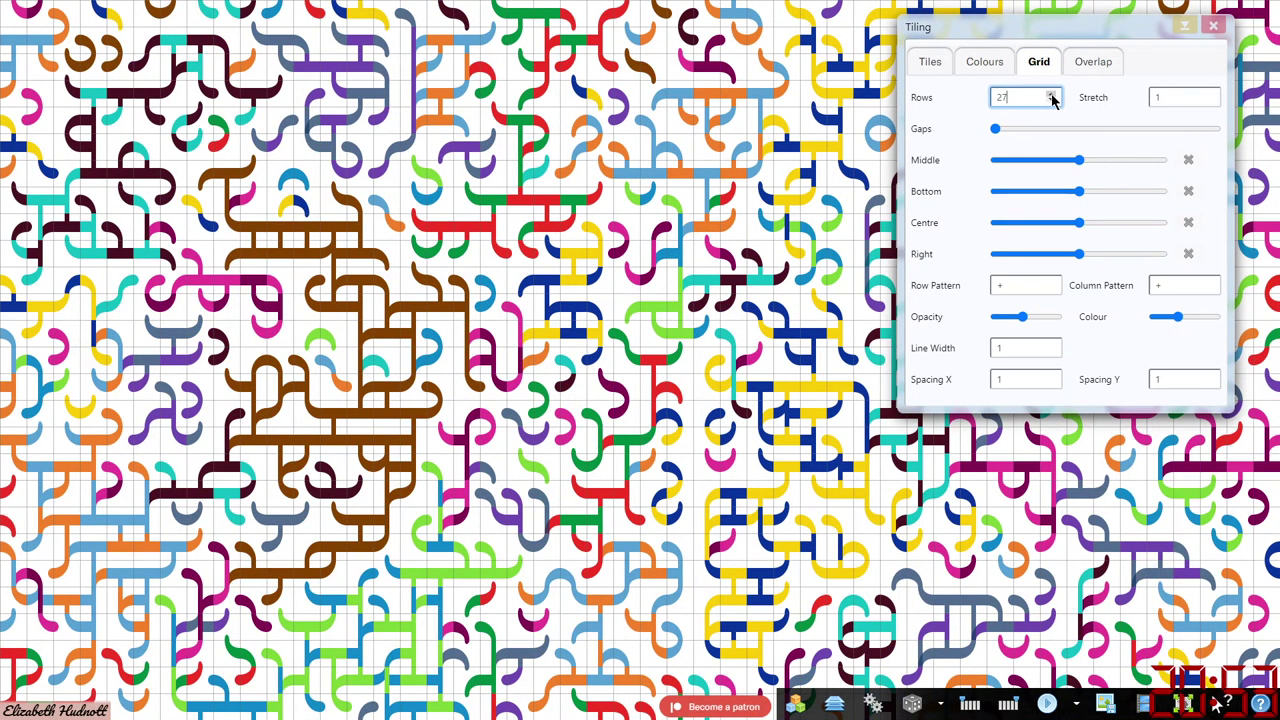
click(1051, 94)
click(1051, 94)
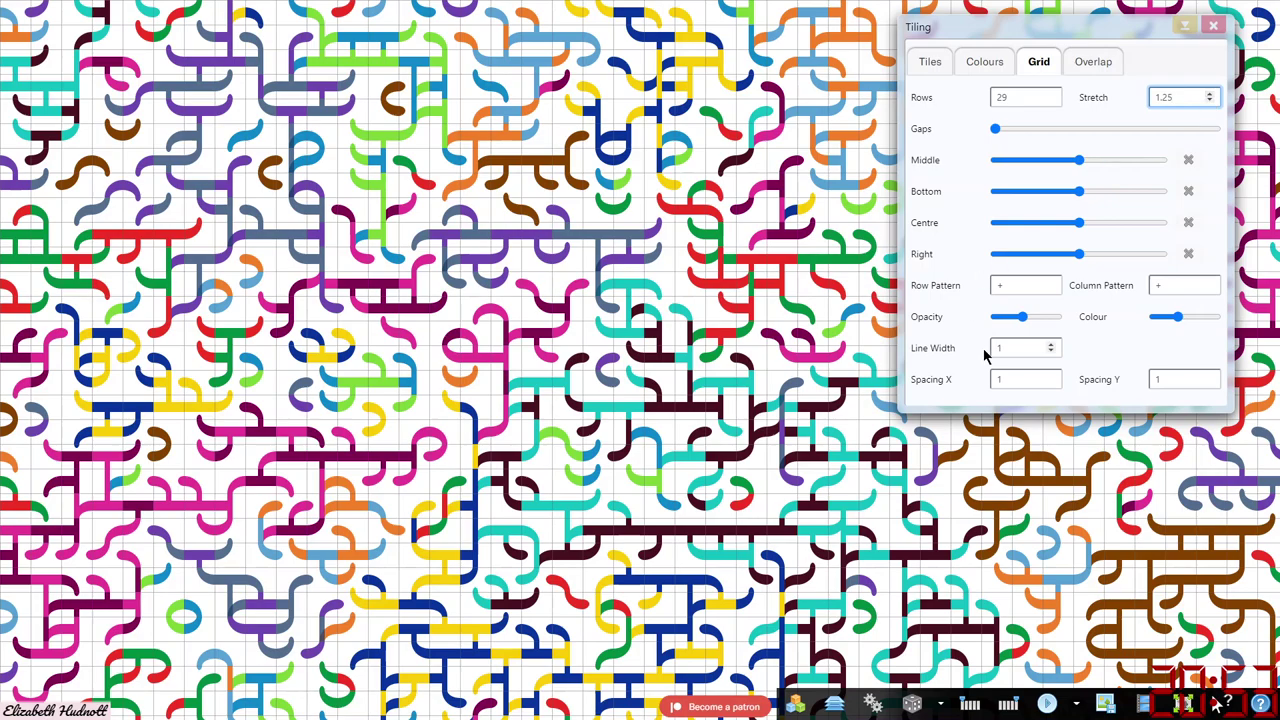
drag(1022, 318, 985, 318)
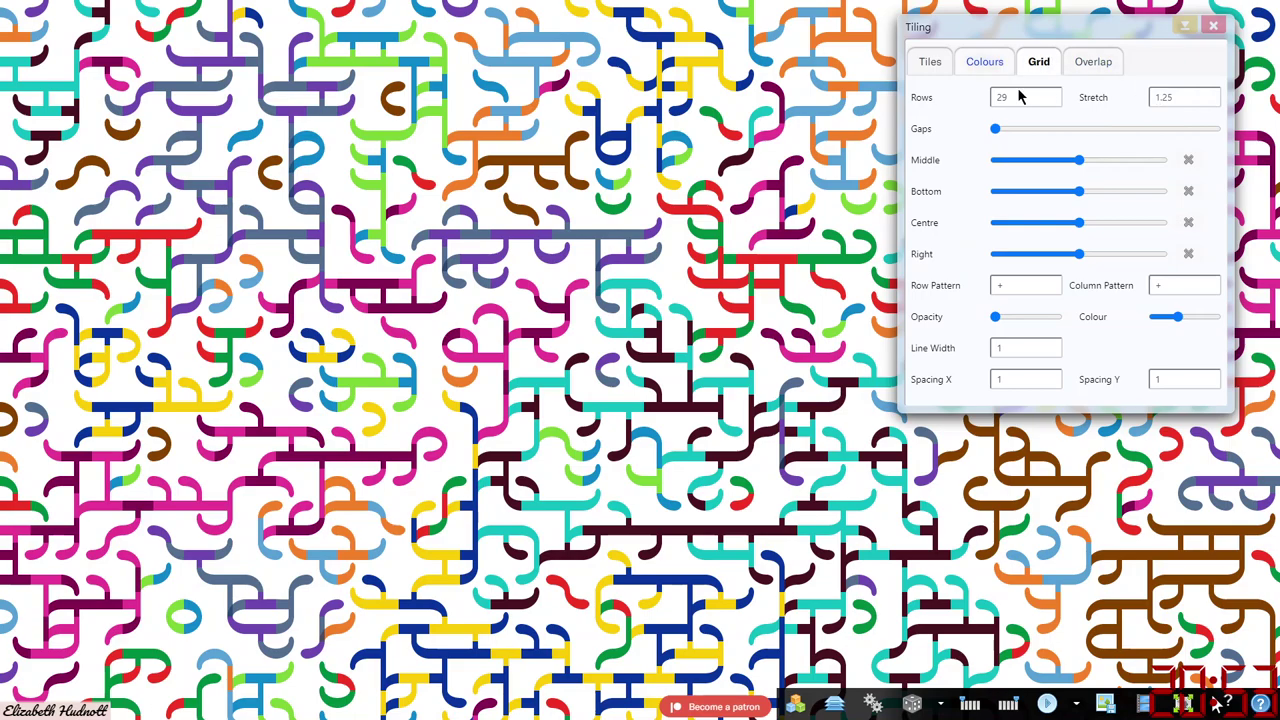
click(1051, 101)
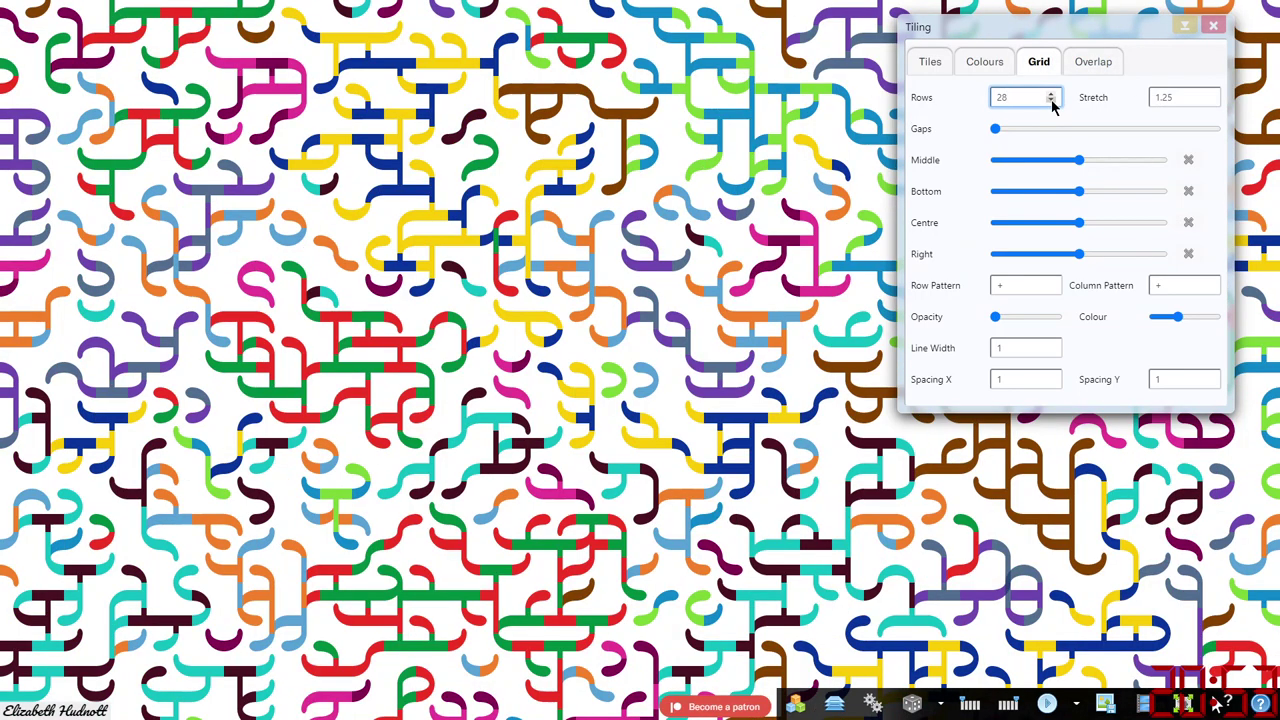
Step: Return Rows to 29 and raise Gaps so many tiles are empty and paths break apart
click(1051, 93)
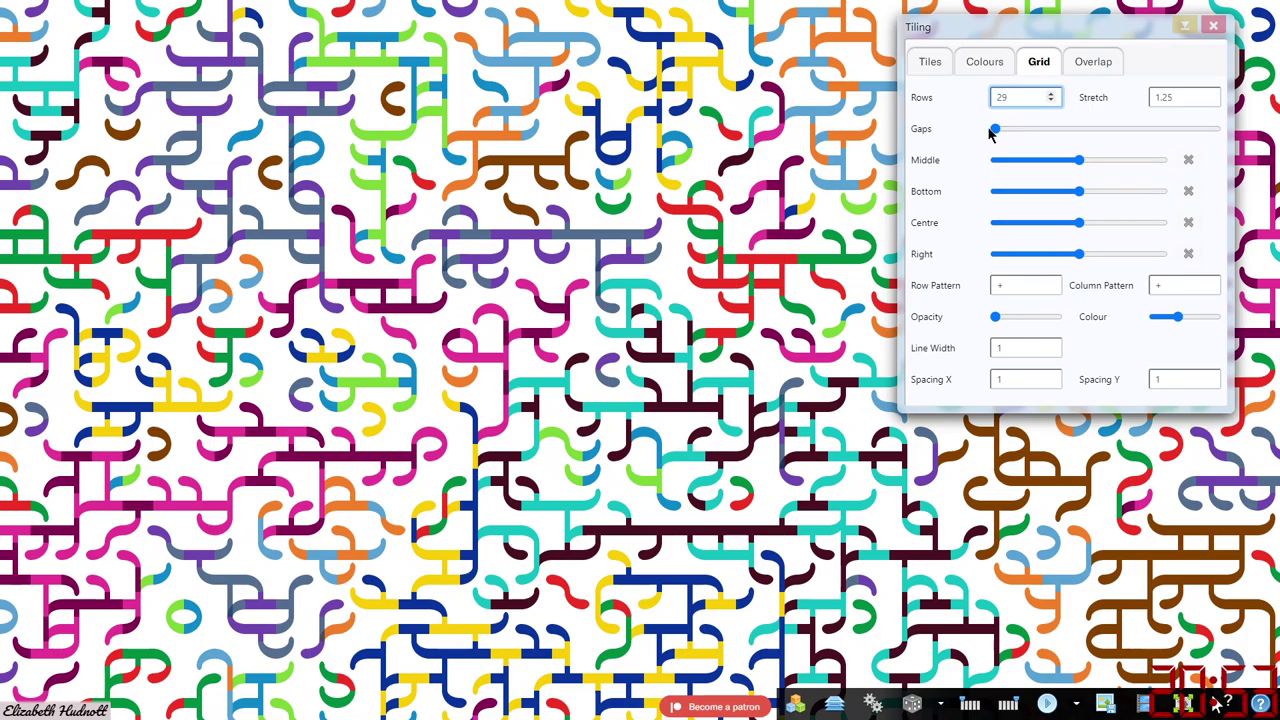
drag(994, 133, 1010, 133)
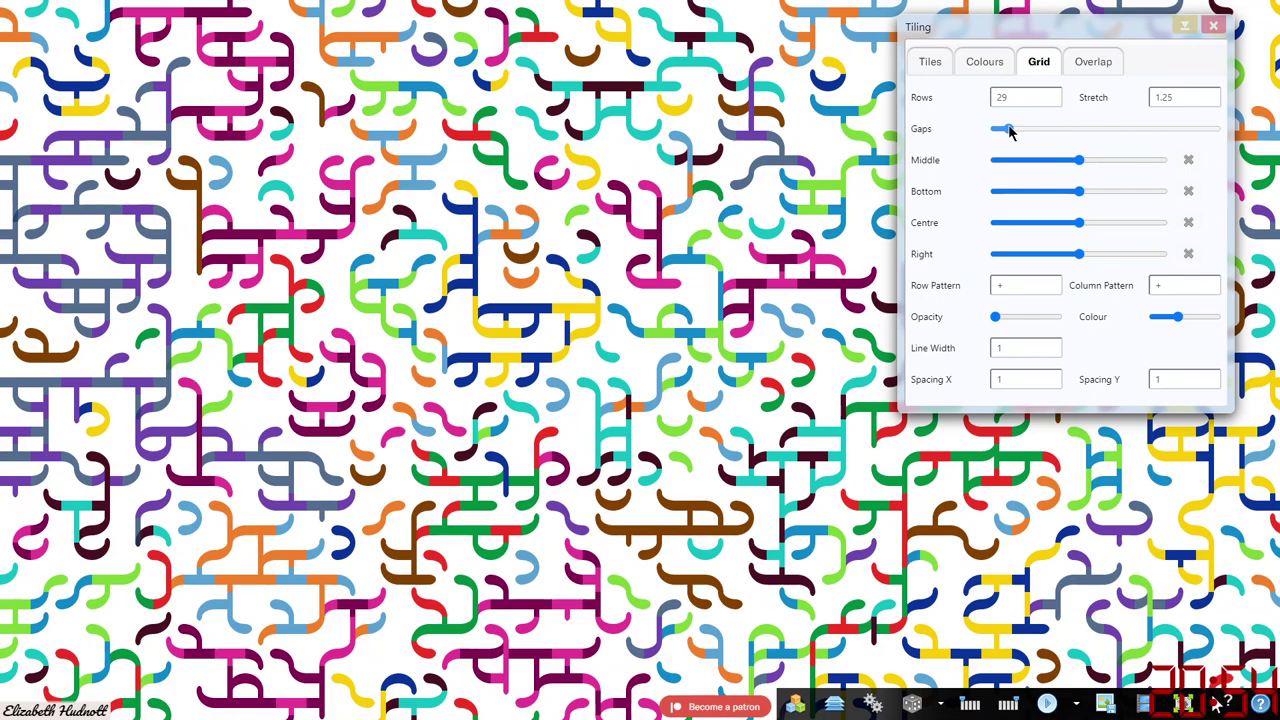
drag(1006, 32, 265, 228)
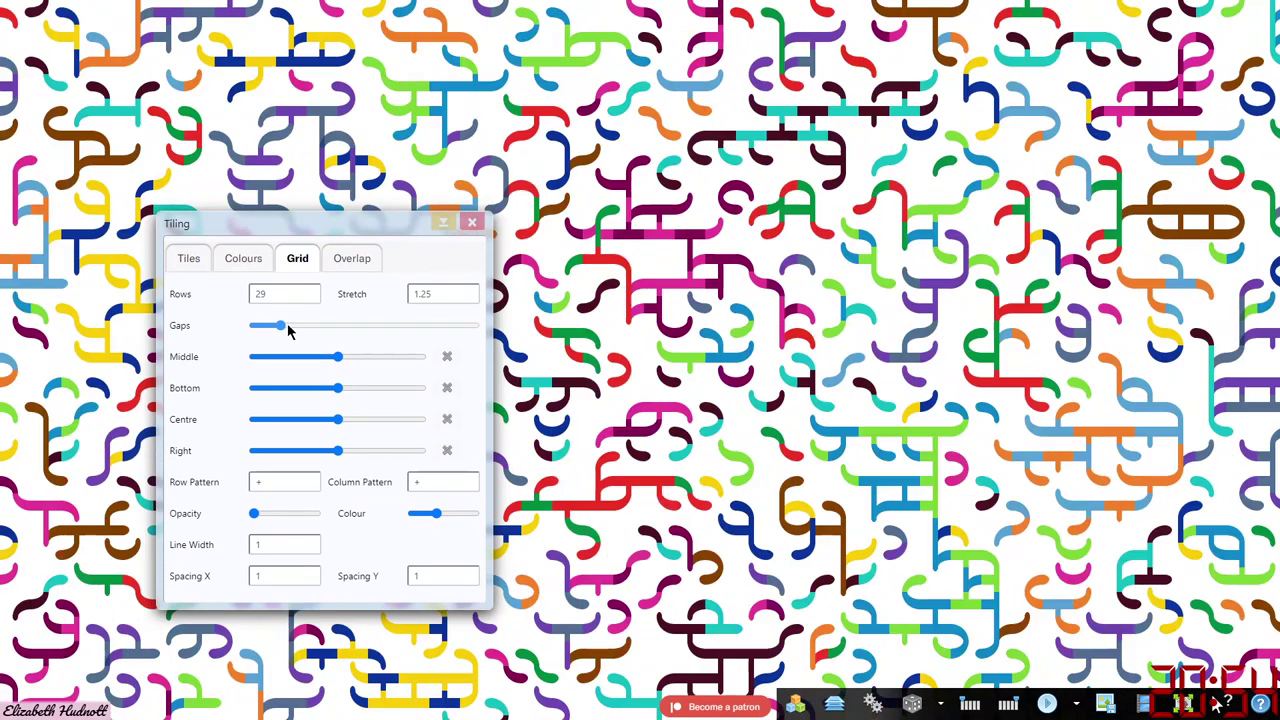
drag(287, 331, 290, 331)
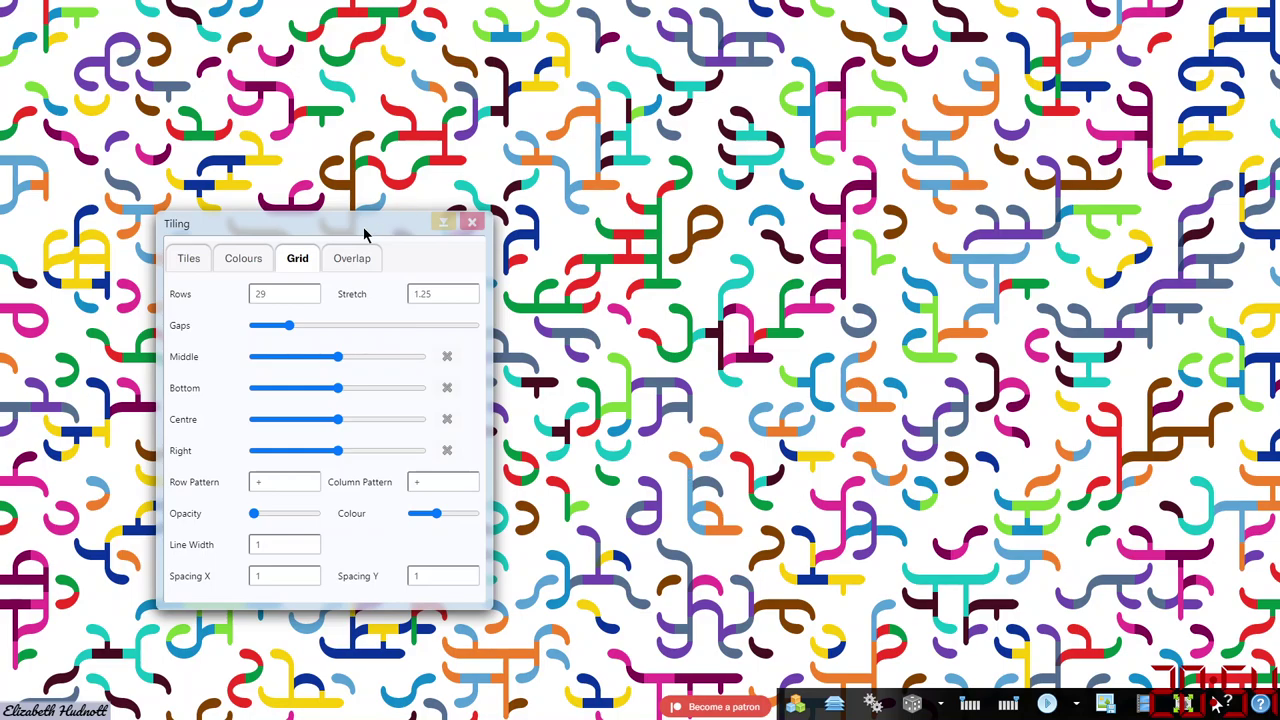
drag(363, 226, 1120, 148)
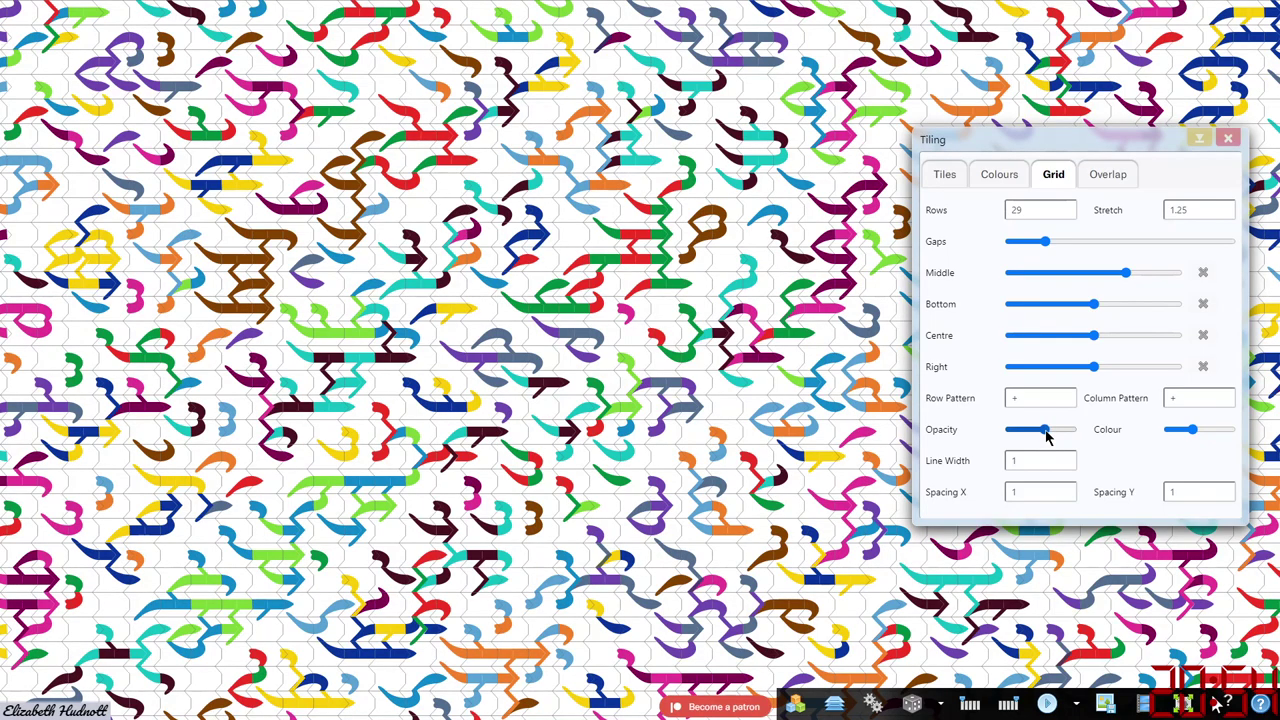
Step: Push the Middle warp high then ease it into hooks, with Rows at 26 and grid Opacity raised
mouse_move(1132, 278)
mouse_down()
mouse_move(1197, 272)
mouse_move(1090, 276)
mouse_move(1176, 284)
mouse_move(1124, 278)
mouse_move(1137, 278)
mouse_up()
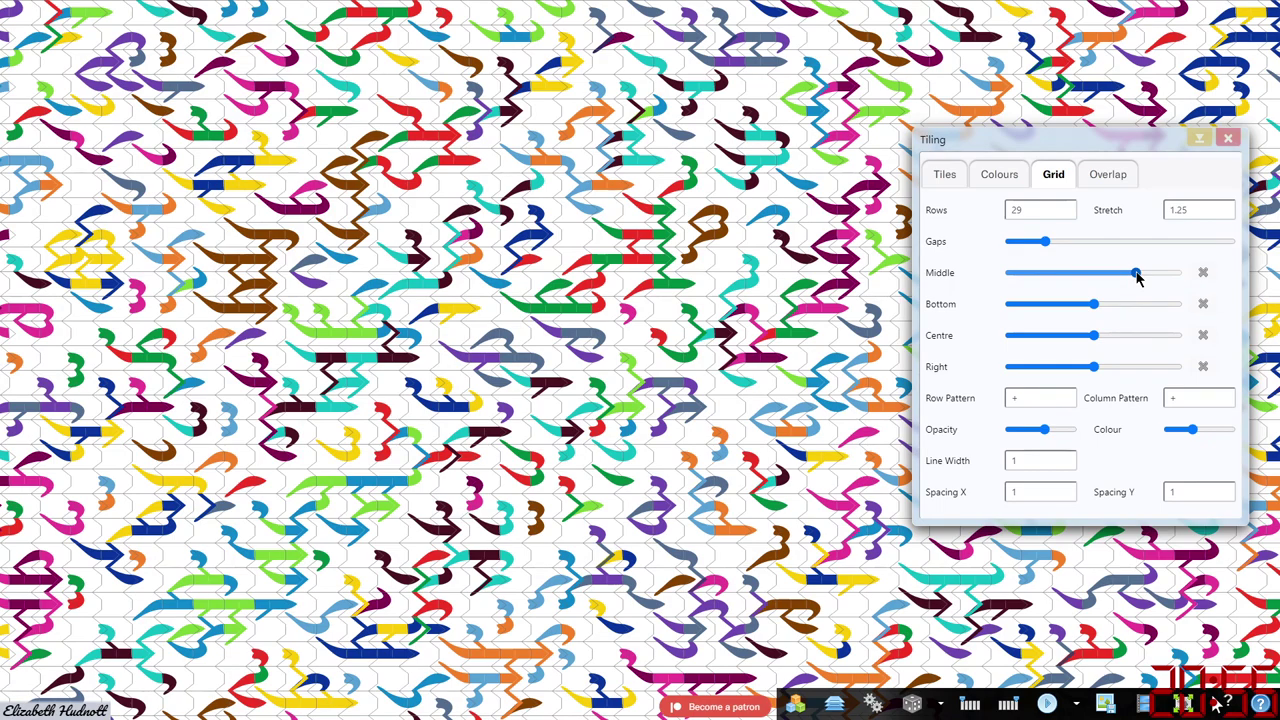
drag(1137, 278, 1137, 278)
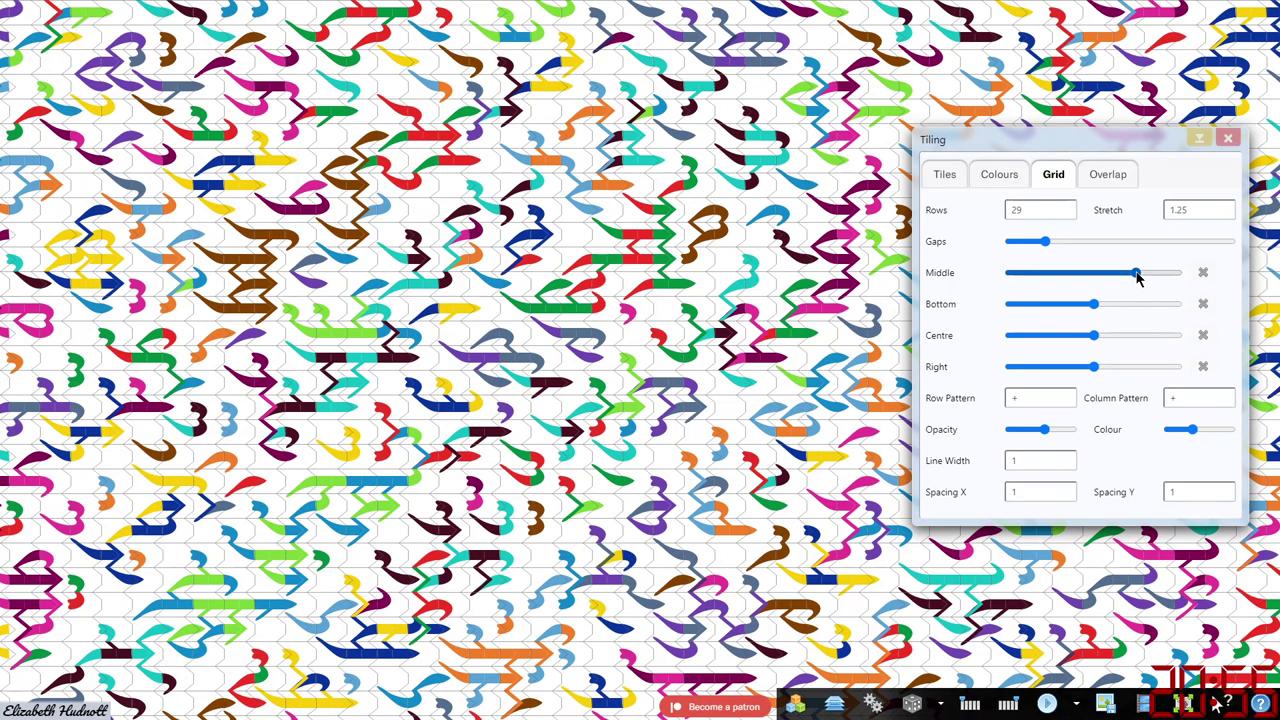
click(1066, 214)
click(1066, 214)
click(1066, 214)
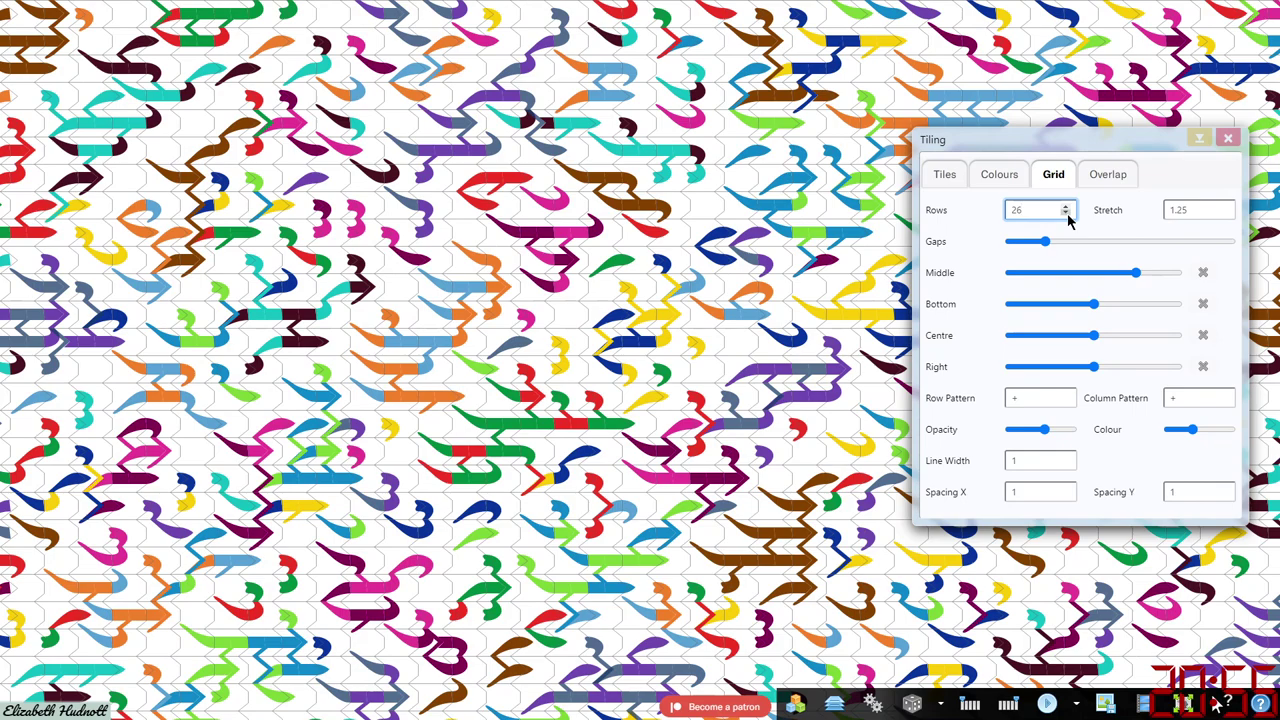
click(1046, 437)
drag(1046, 437, 1053, 431)
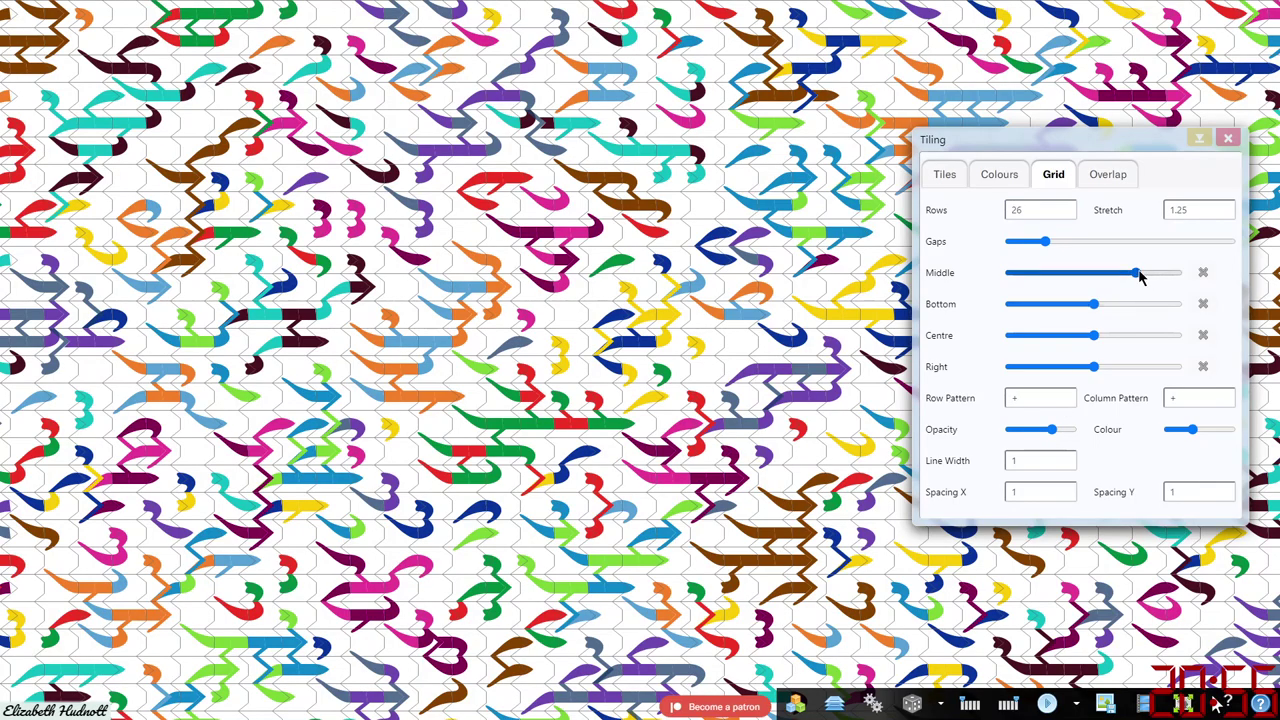
mouse_move(1137, 274)
mouse_down()
mouse_move(1042, 277)
mouse_move(1147, 276)
mouse_up()
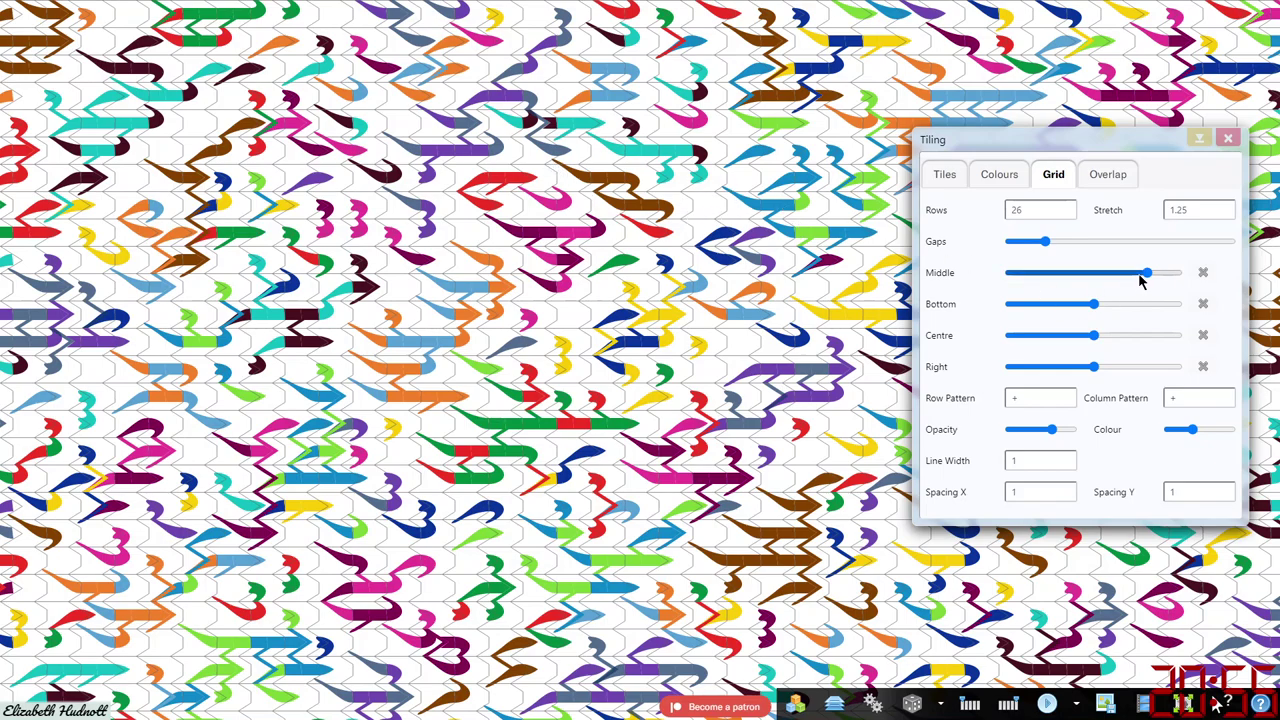
drag(1146, 274, 1040, 274)
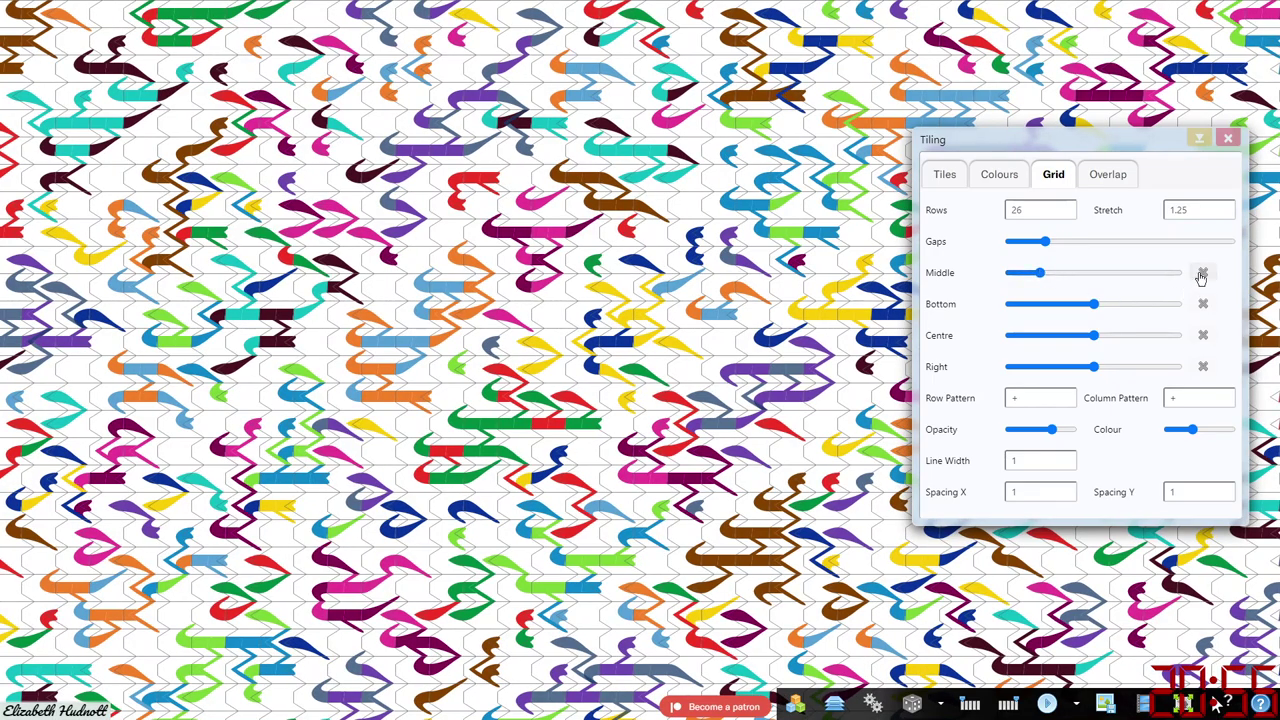
Step: Adjust the Bottom warp and reset it to default, with grid lines hidden
drag(1094, 305, 1062, 306)
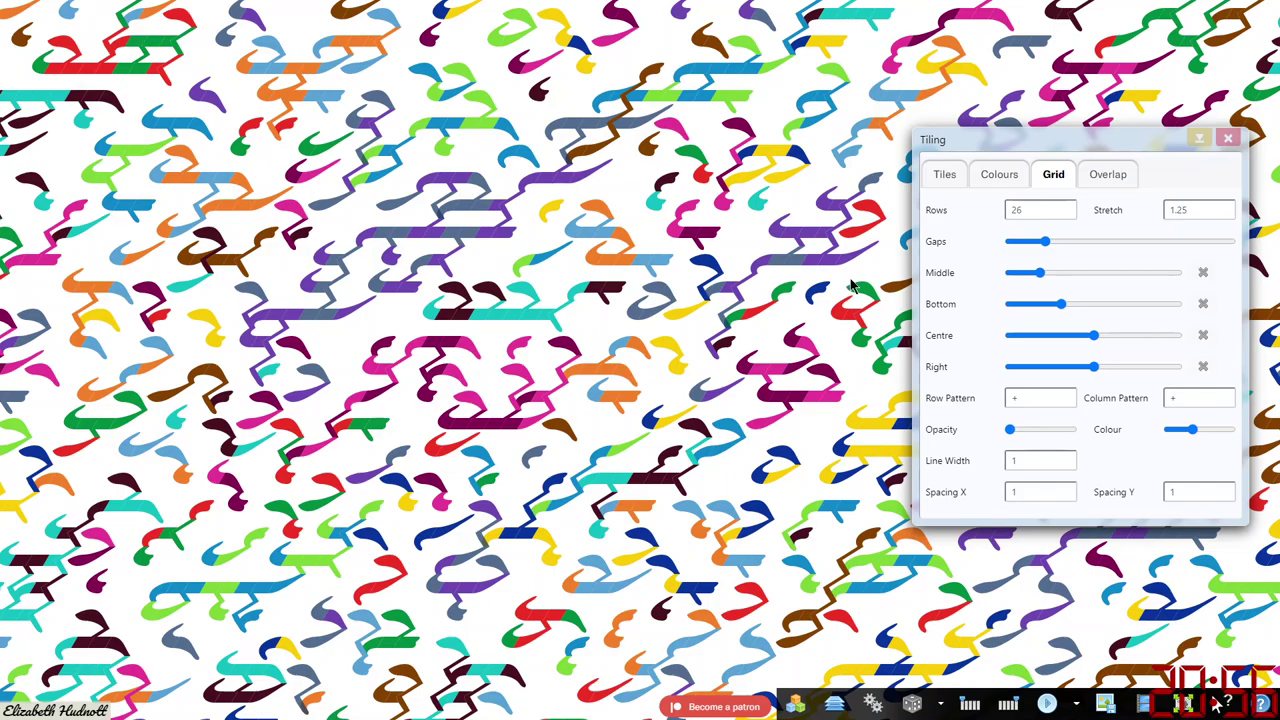
click(1062, 306)
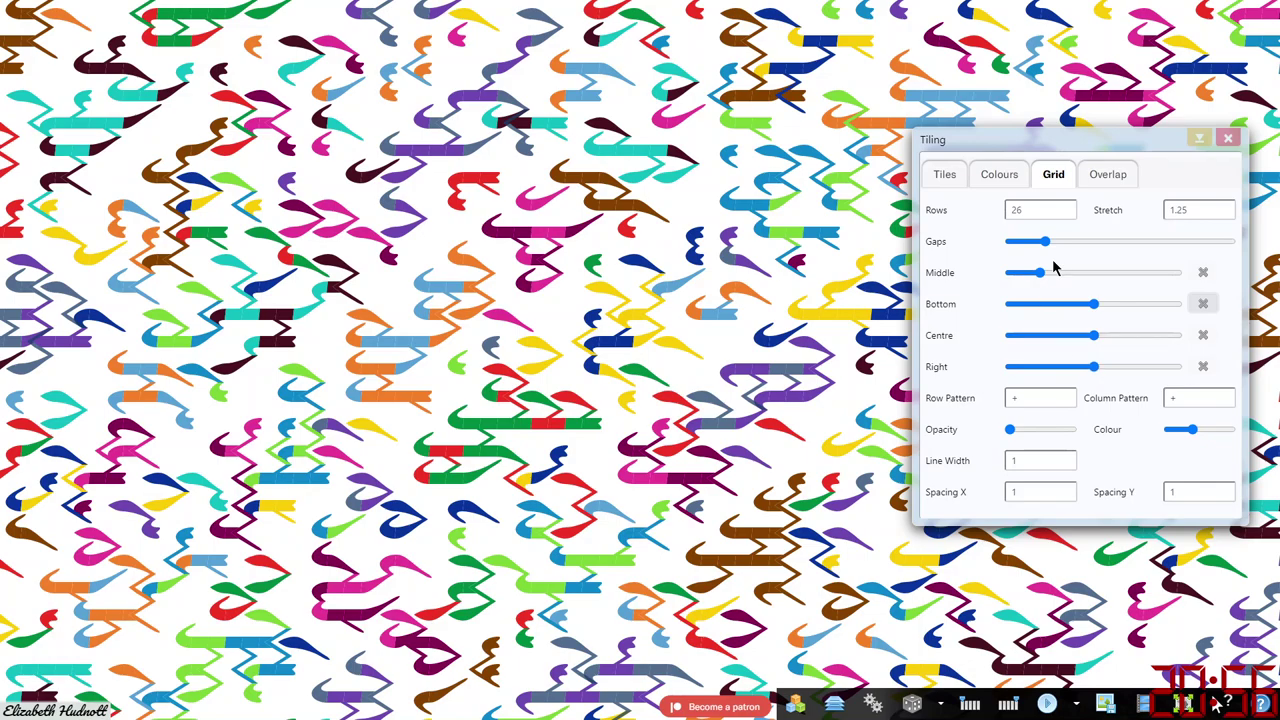
Step: Reset the Middle warp, restore faint grid lines, and warp Centre and Right into angular zigzags
click(1203, 272)
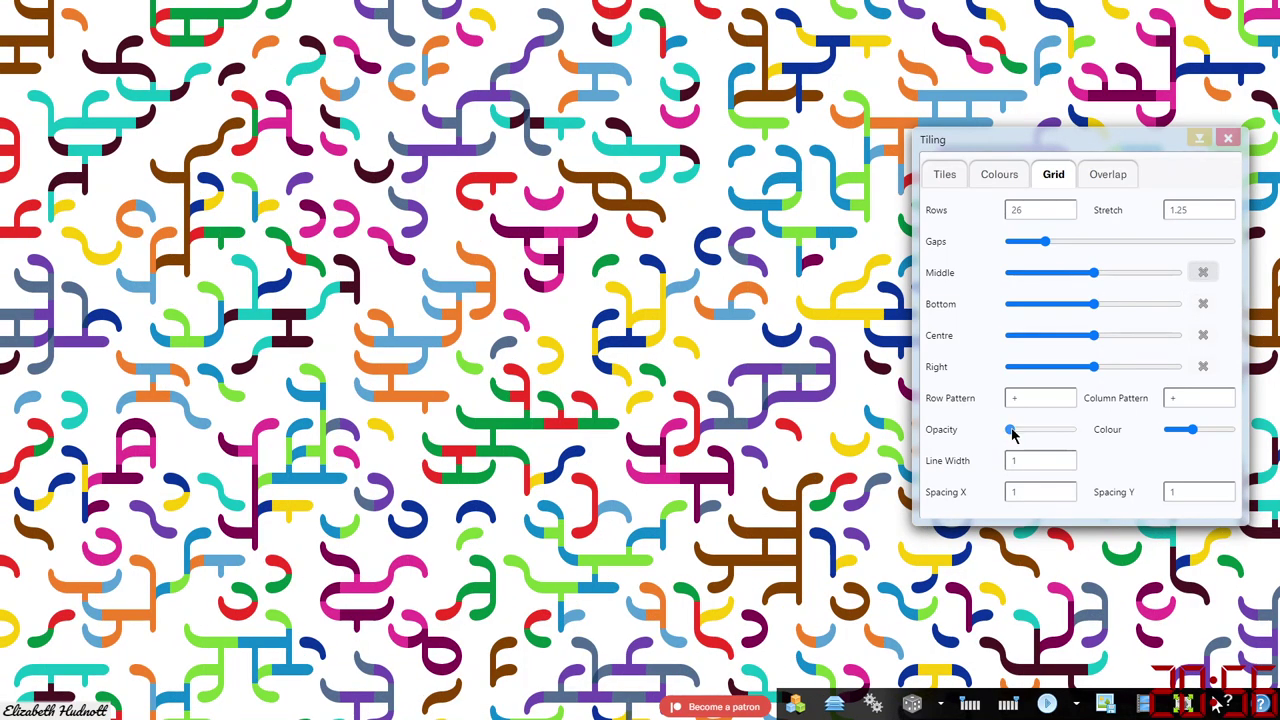
drag(1010, 431, 1042, 431)
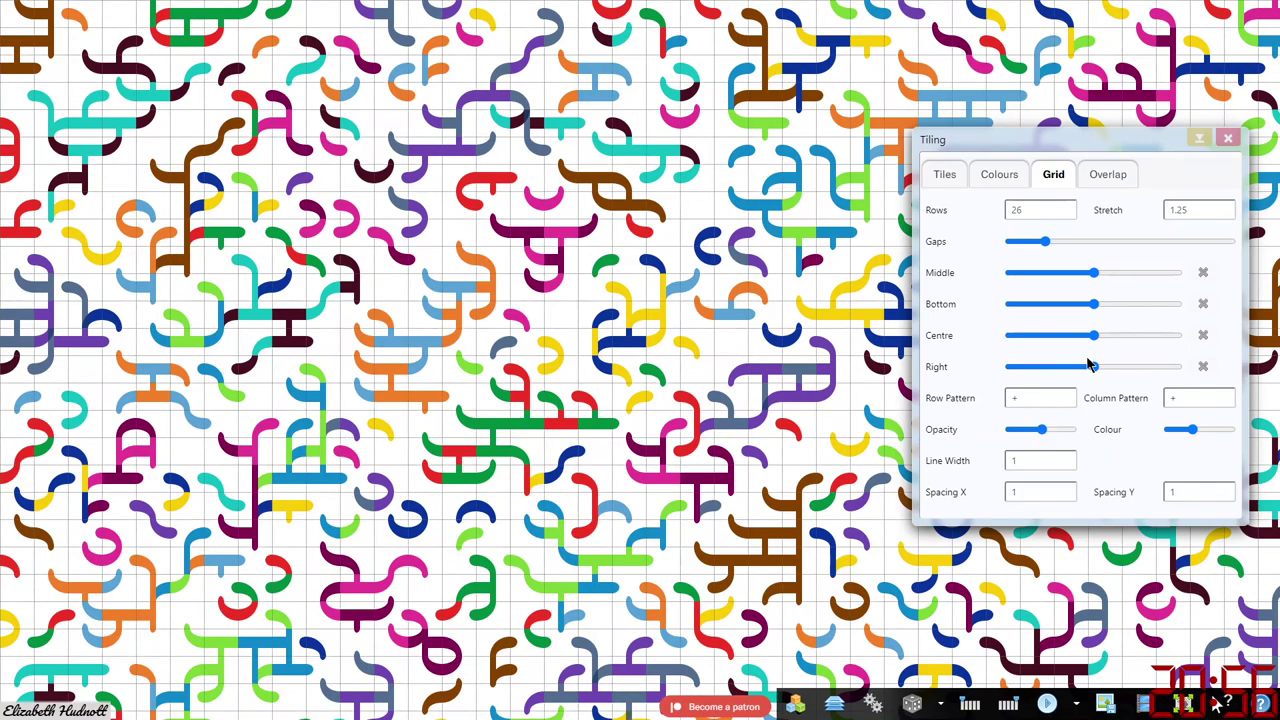
drag(1095, 343, 1135, 345)
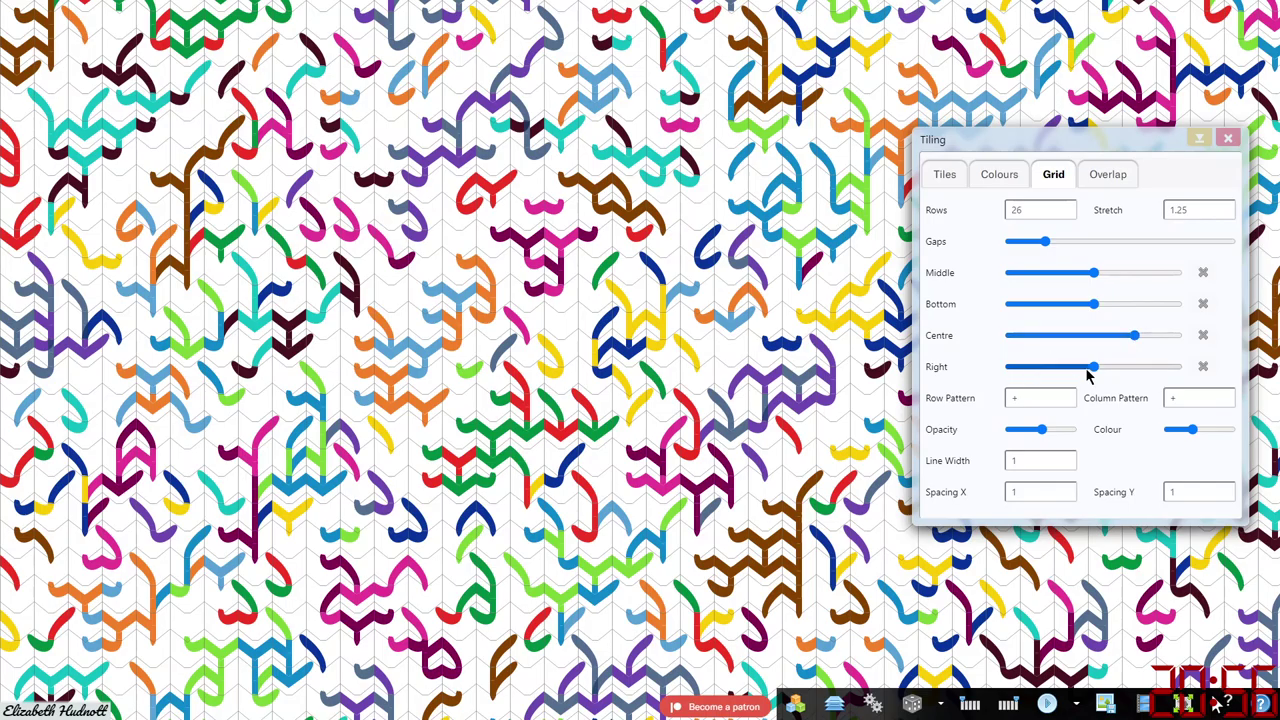
drag(1094, 372, 1102, 373)
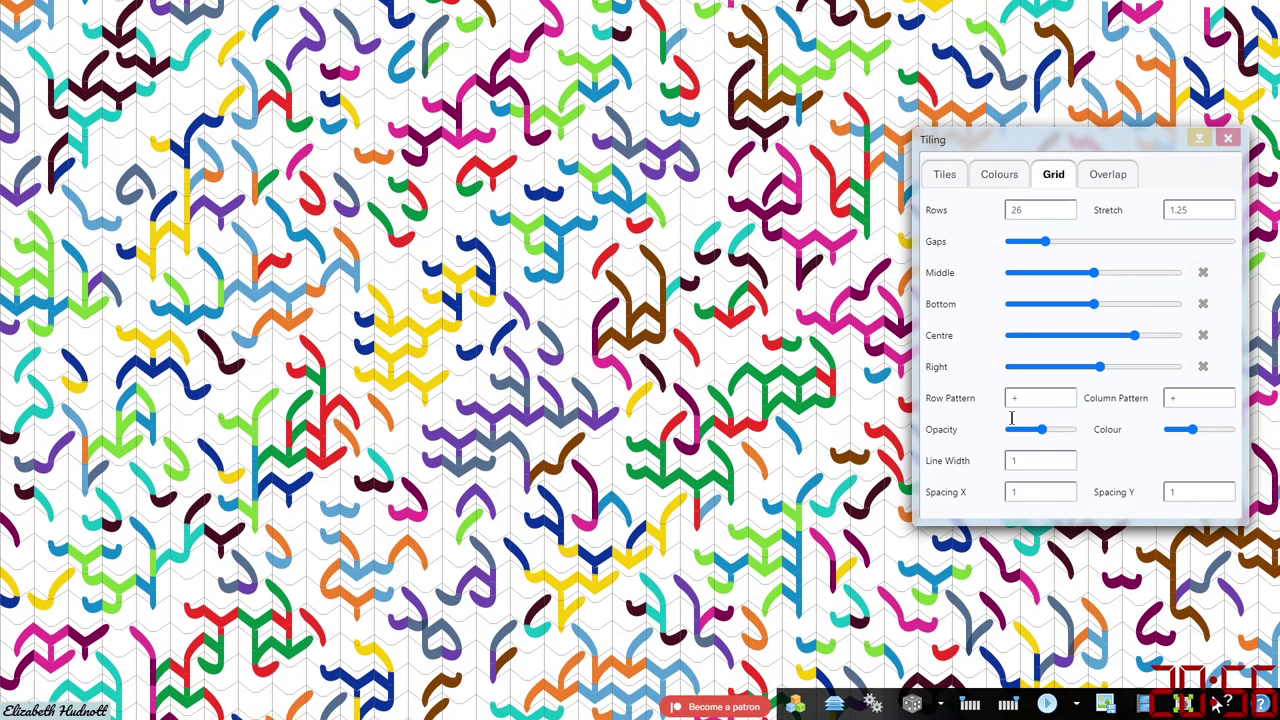
mouse_move(1043, 434)
mouse_down()
mouse_move(1008, 437)
mouse_move(1043, 437)
mouse_up()
Step: Reset the Centre and Right warps and raise the Middle warp into longer, pointed shapes
click(1204, 336)
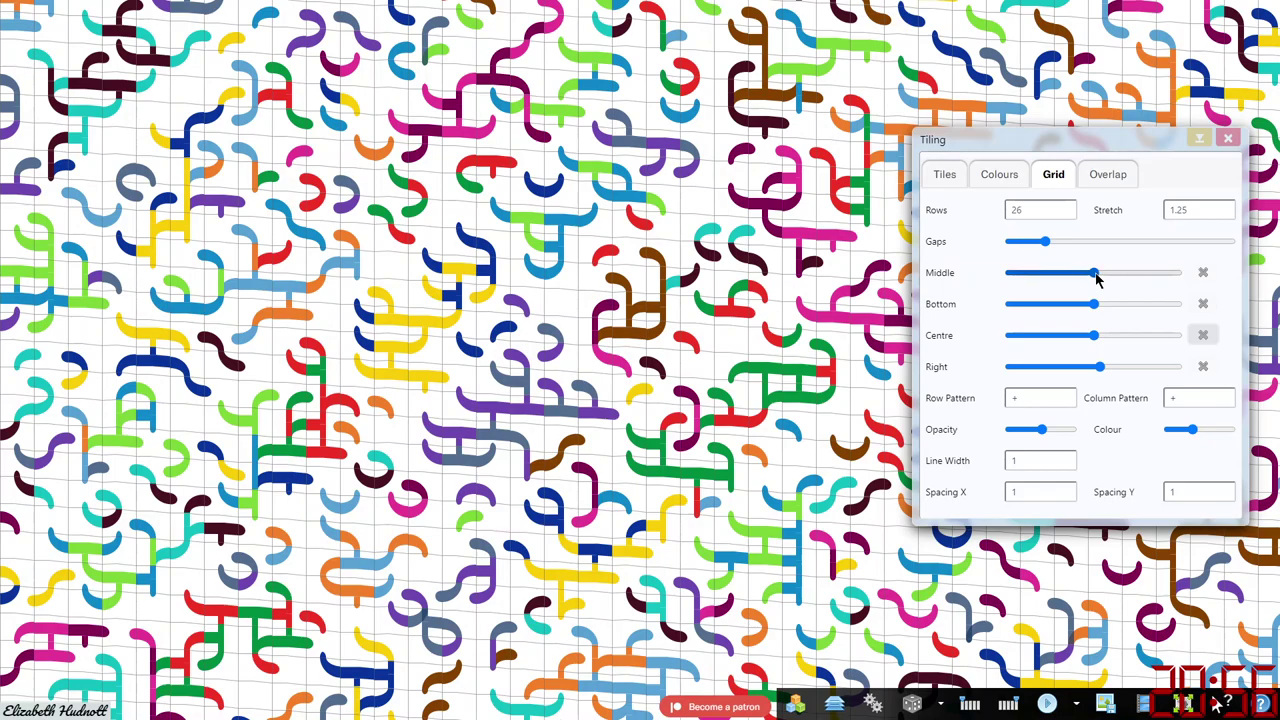
drag(1097, 280, 1118, 278)
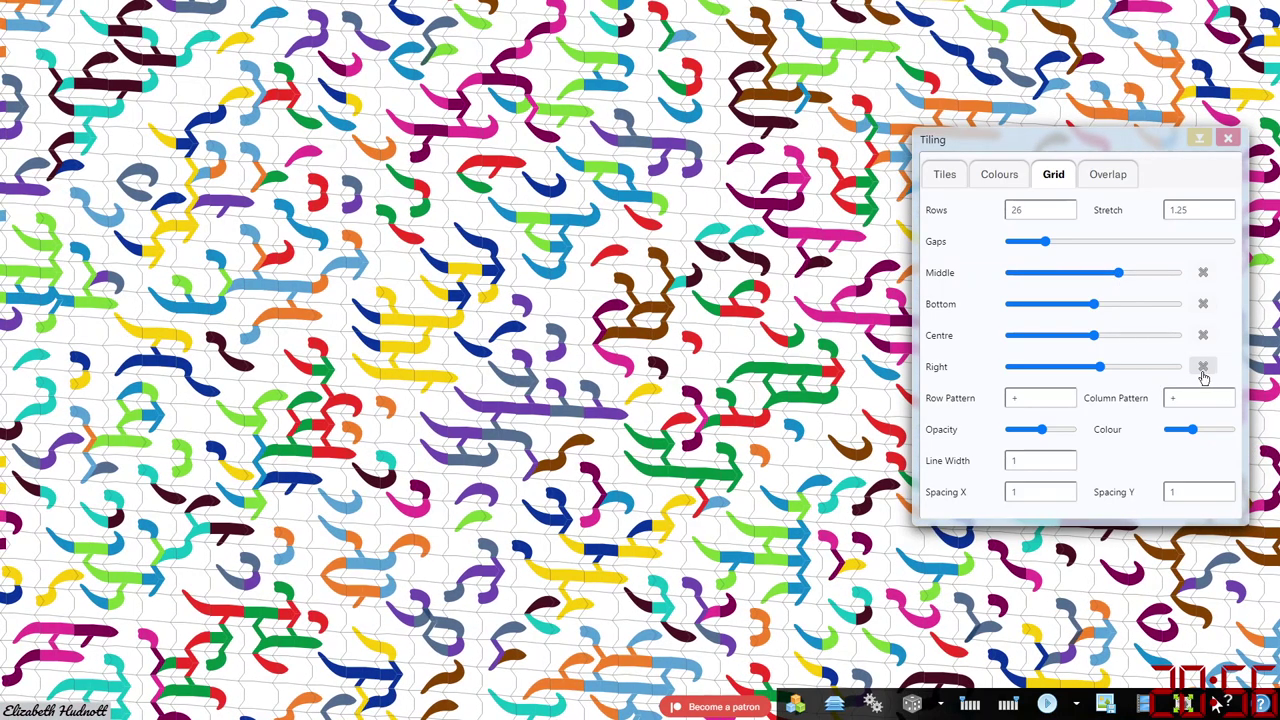
click(1204, 369)
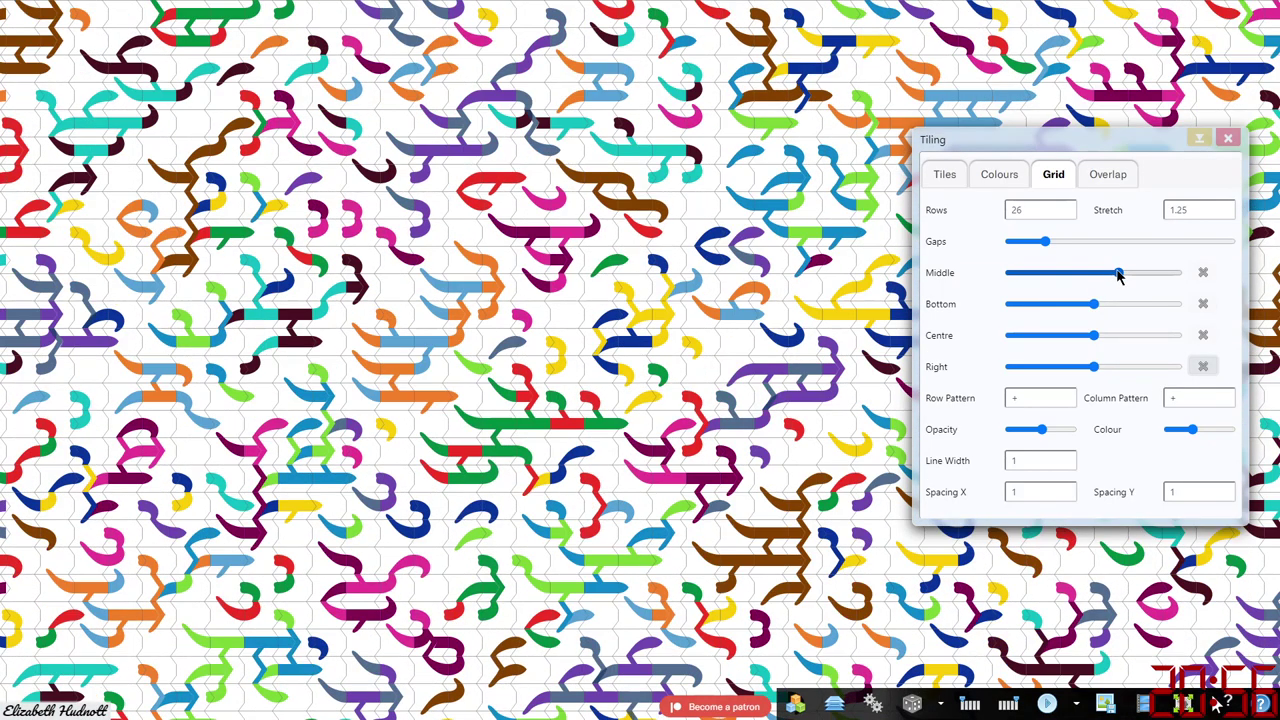
drag(1118, 277, 1097, 311)
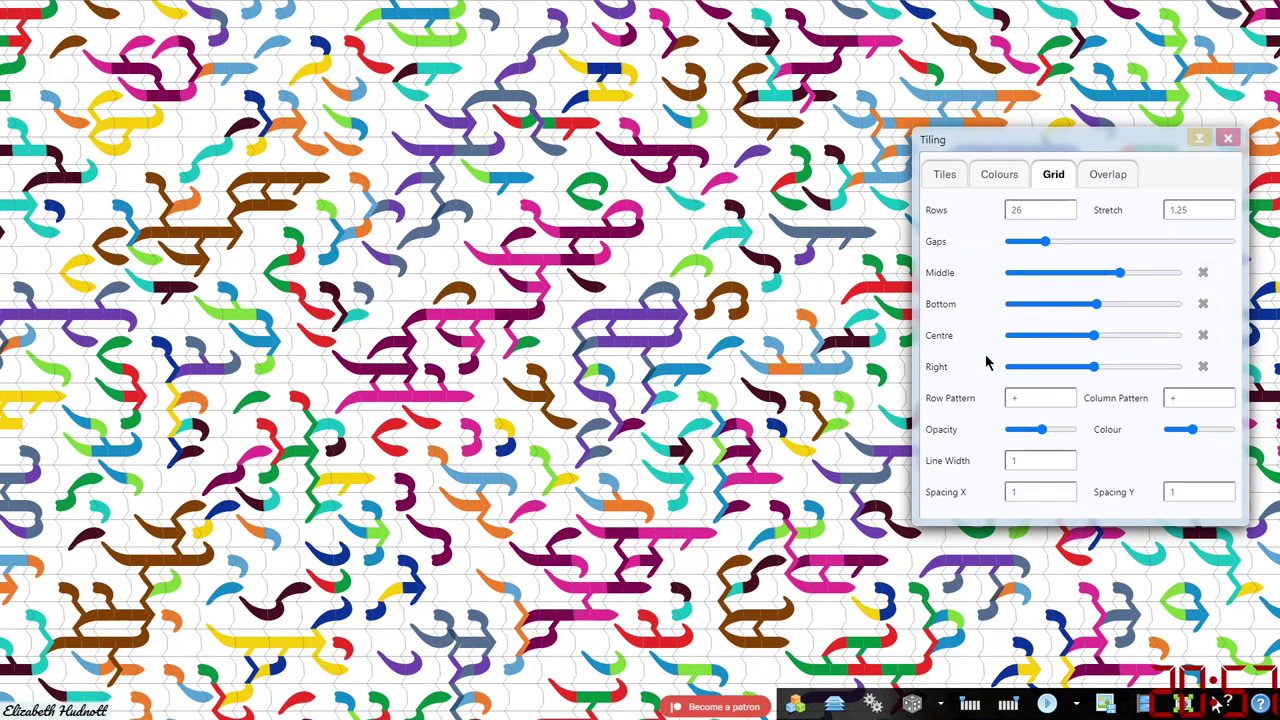
Step: Append '-' to the Row Pattern to make it +-, then try replacing the dash with 0
click(1029, 396)
text(-)
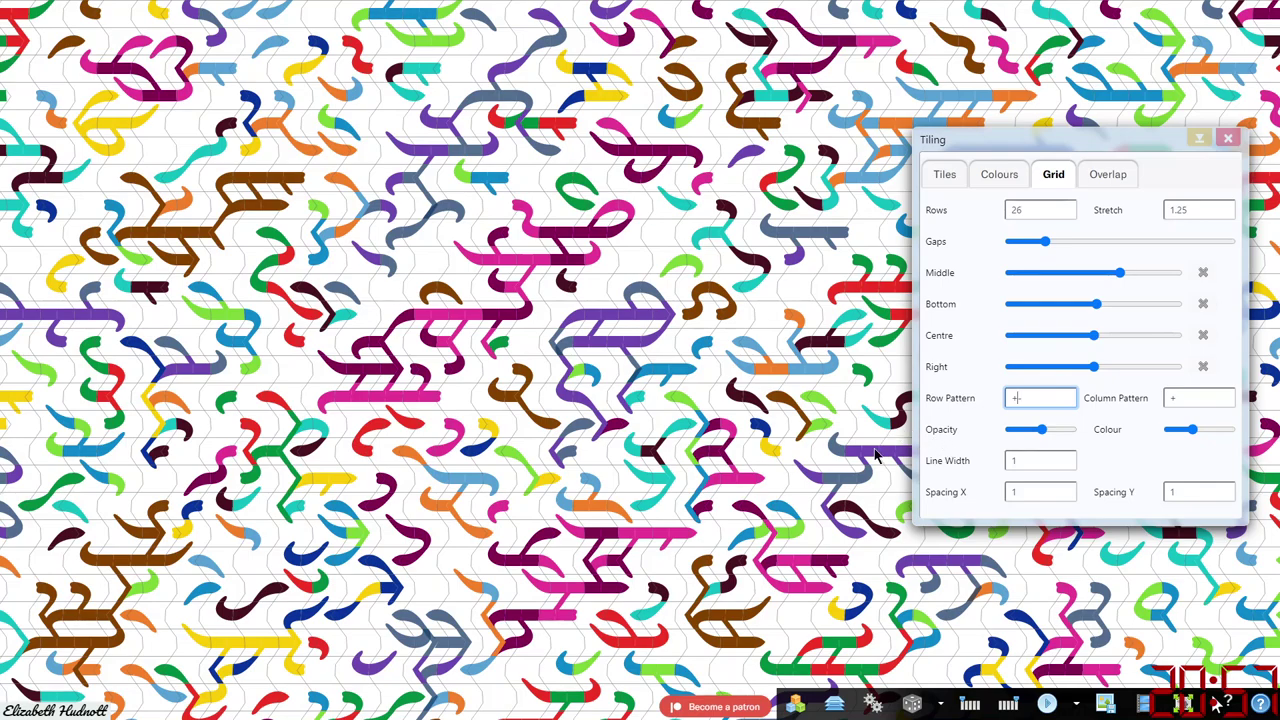
key(BackSpace)
text(0)
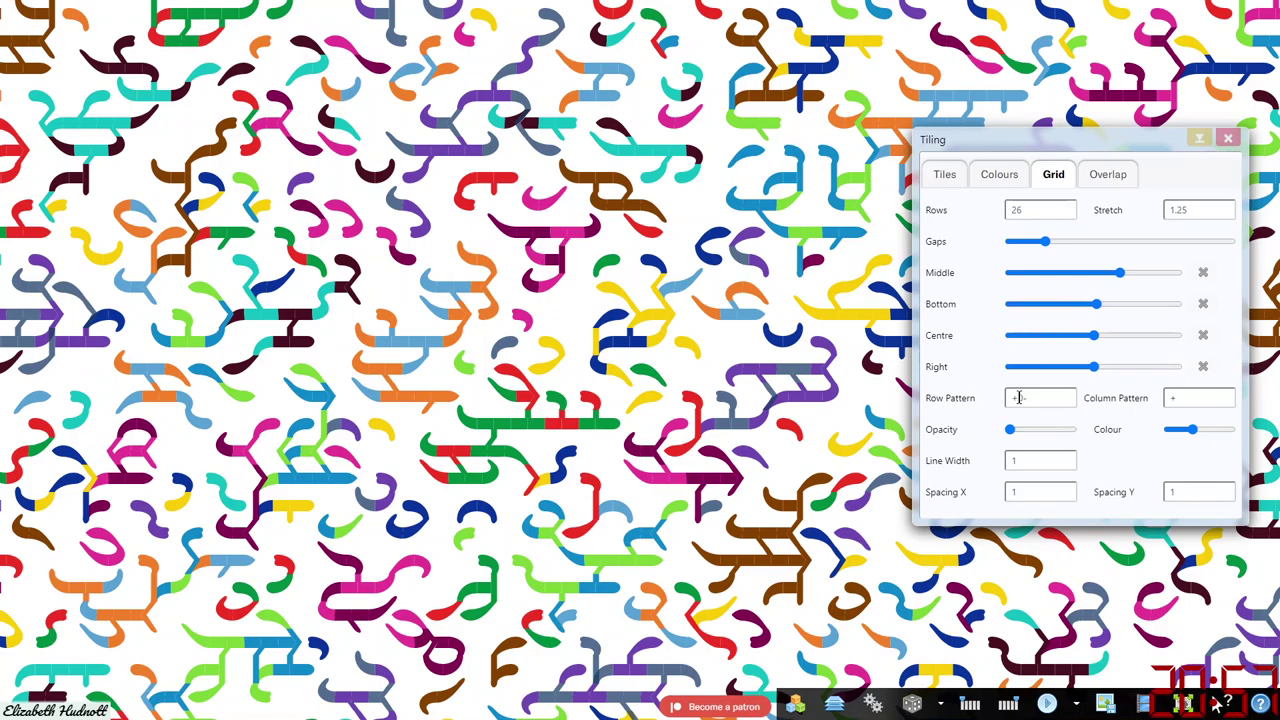
Step: Try 5 and then 9 in the Row Pattern, and raise grid opacity to show faint grid lines
click(1020, 398)
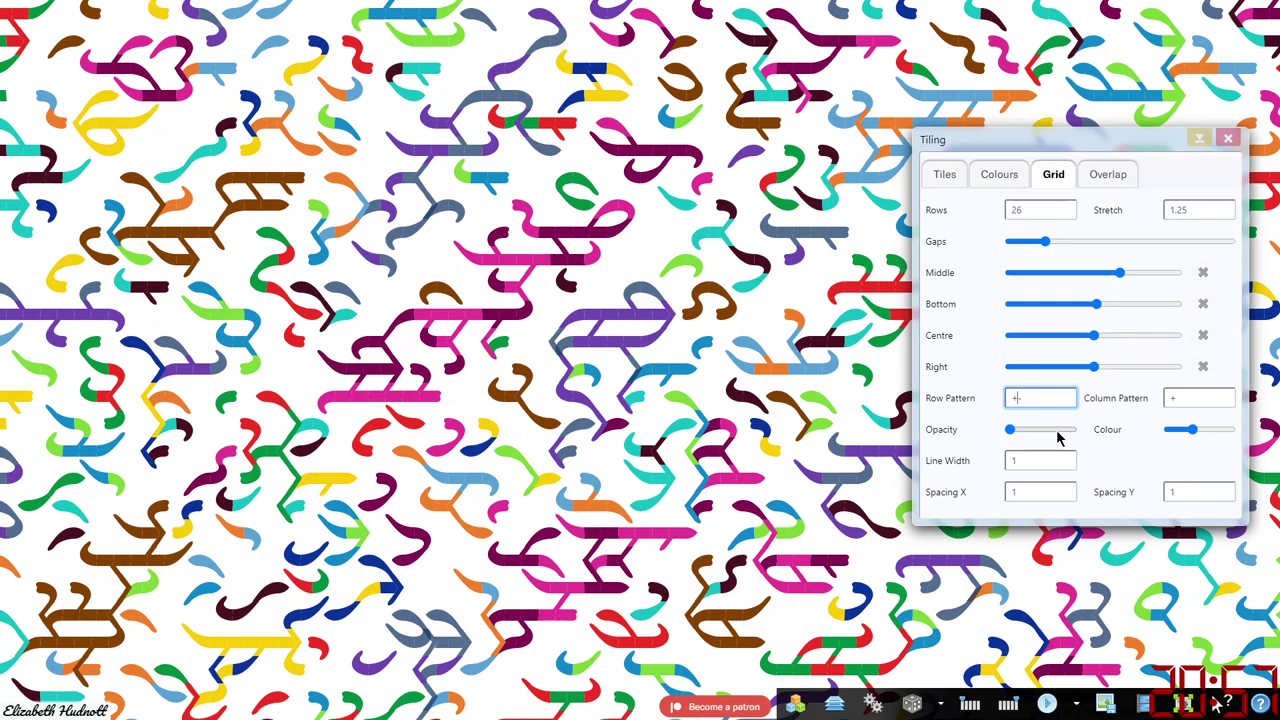
key(BackSpace)
text(5-)
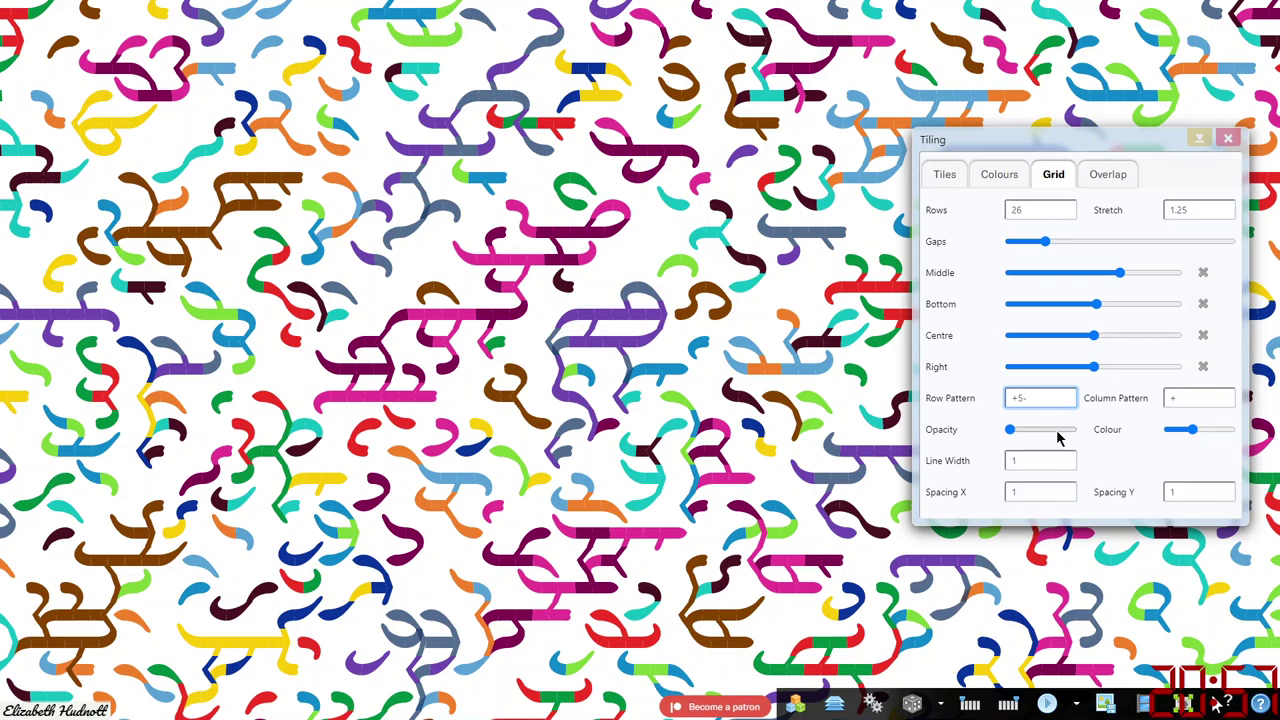
text(5)
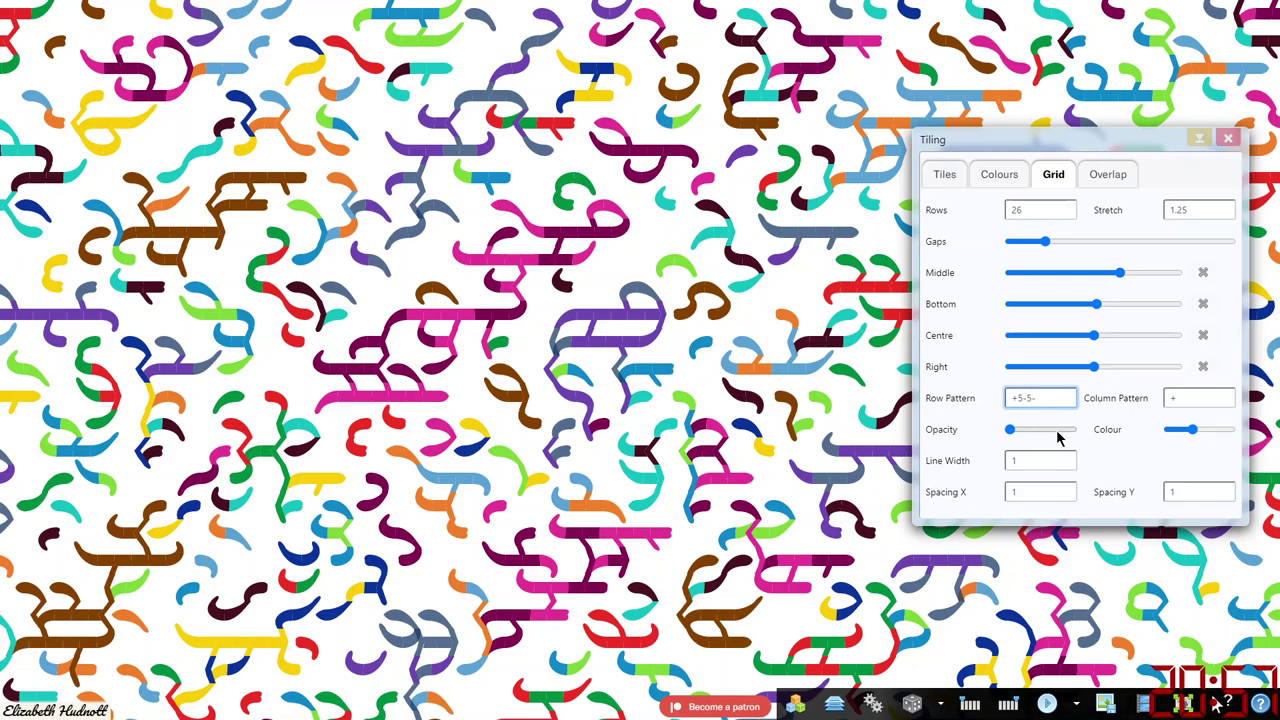
key(BackSpace)
key(Left)
key(BackSpace)
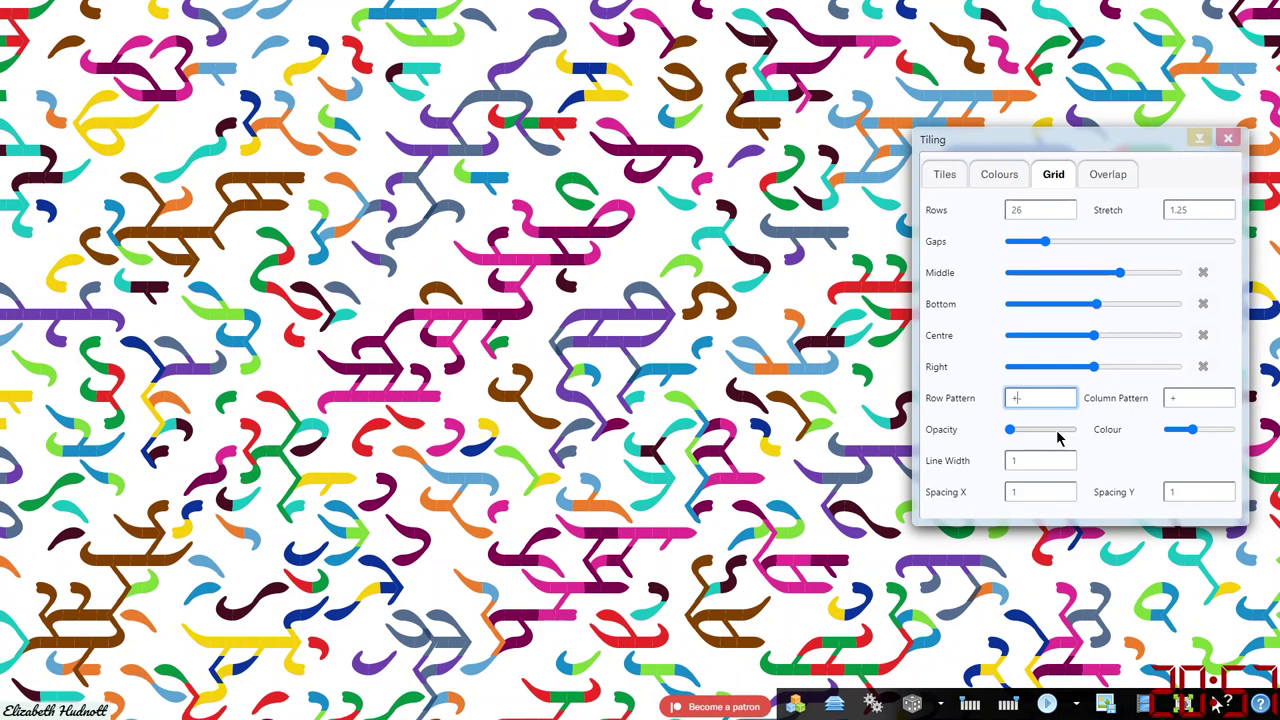
text(9-)
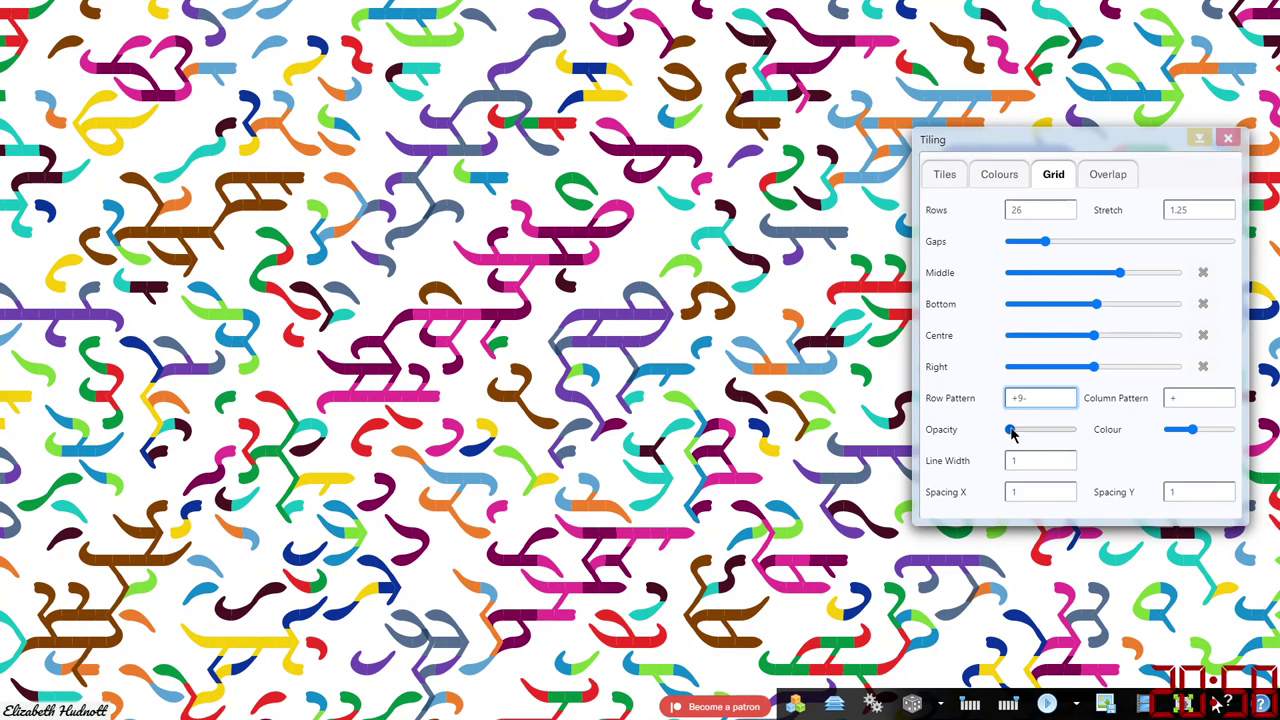
drag(1010, 431, 1047, 433)
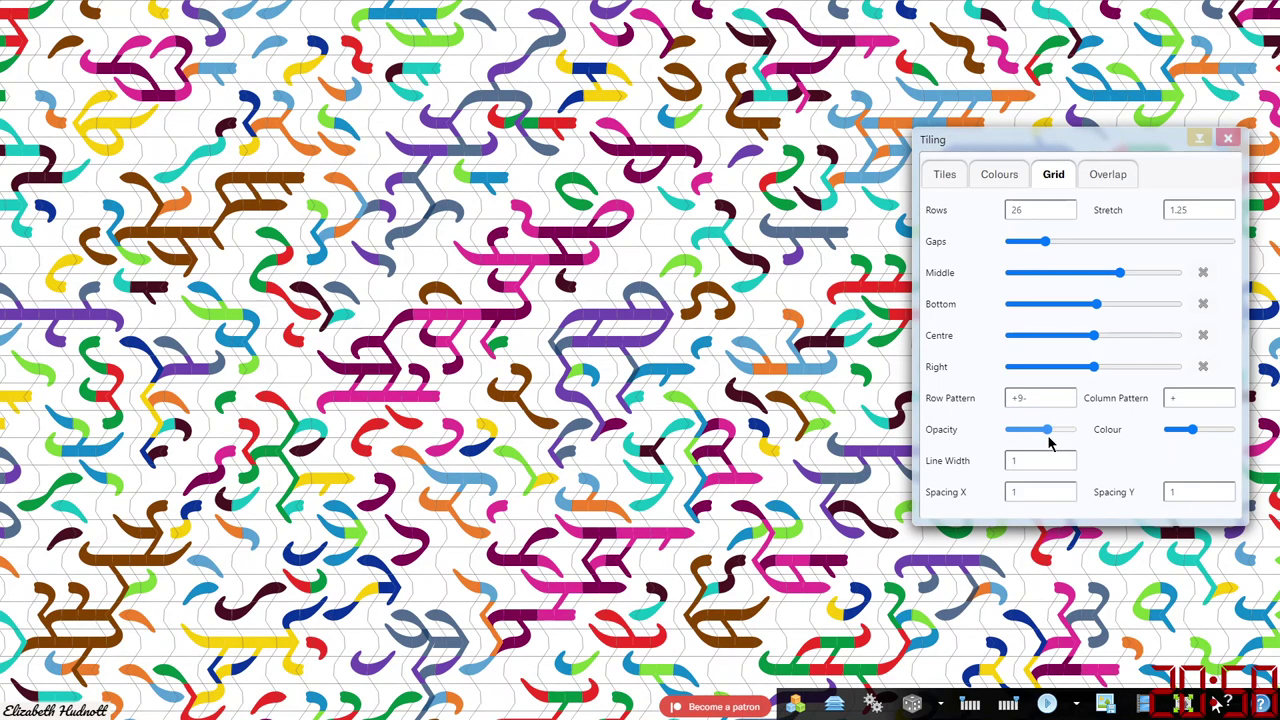
drag(1049, 443, 1052, 441)
Step: Make the Row Pattern ++5- by adding a leading + and changing the 9 to 5
click(1022, 398)
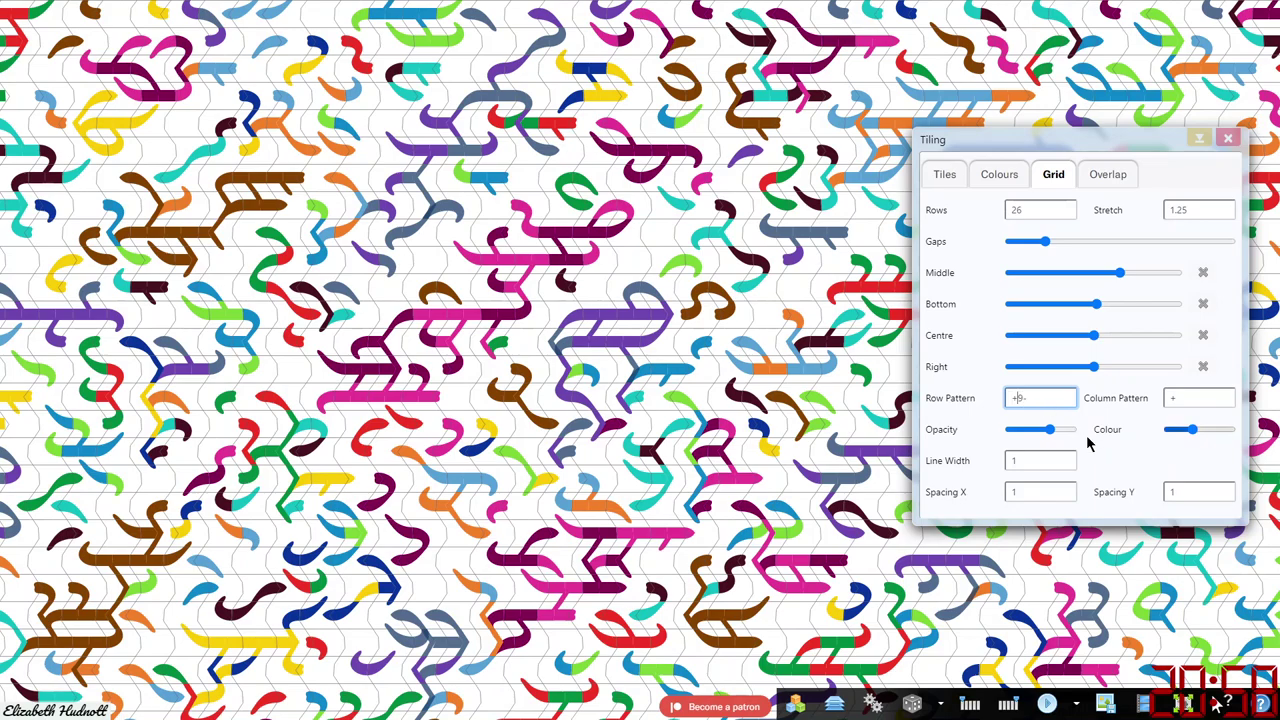
key(Home)
text(+)
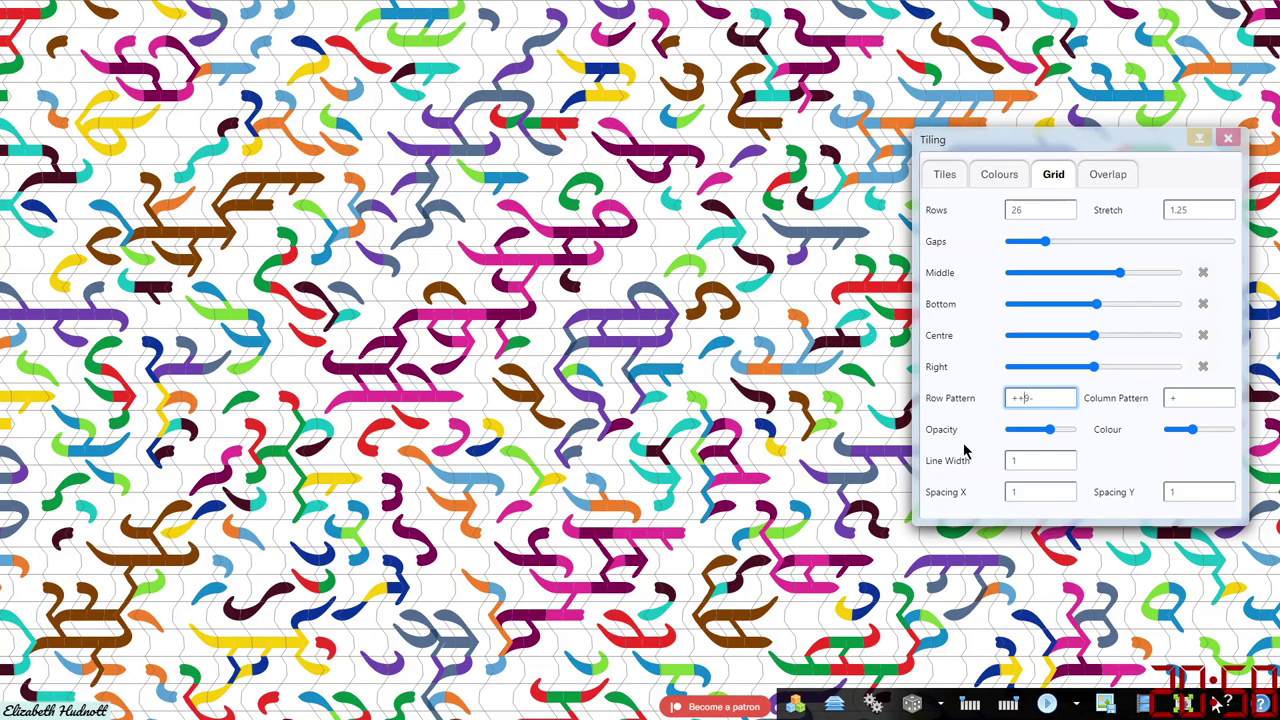
key(BackSpace)
text(5)
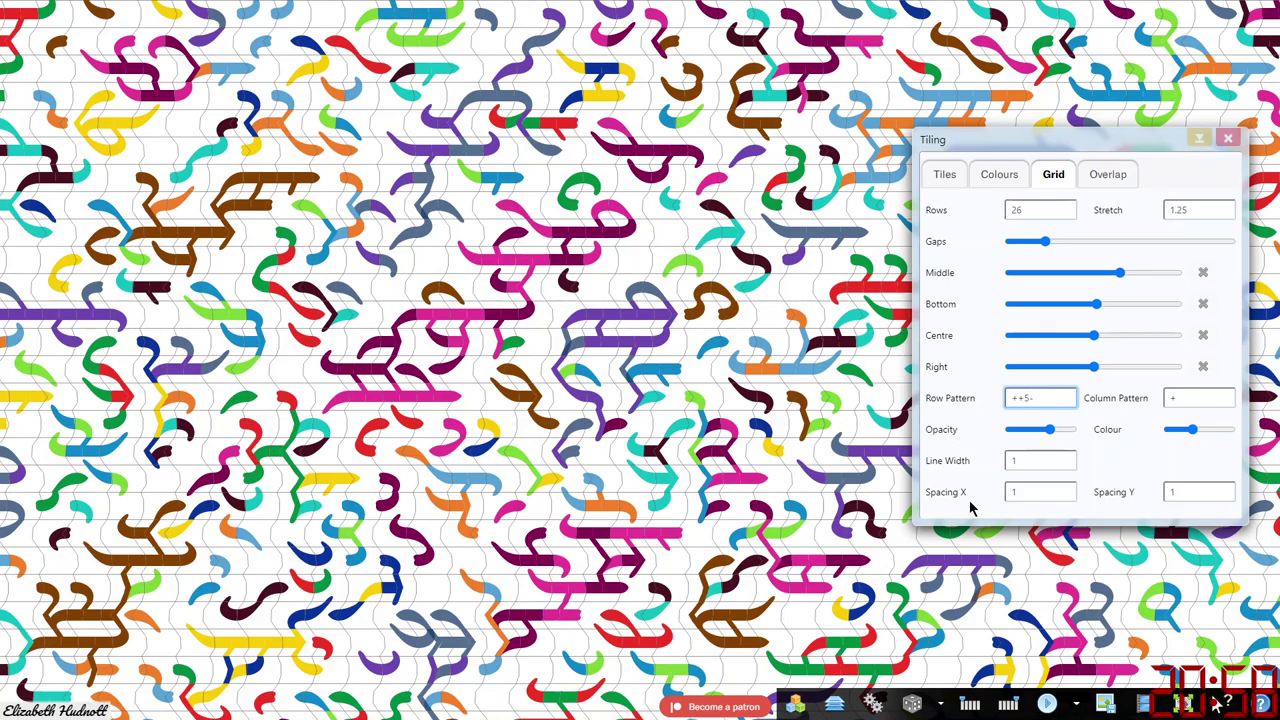
Step: Hide and reshow the grid lines, then shift their colour and fine-tune their opacity
drag(1053, 430, 972, 440)
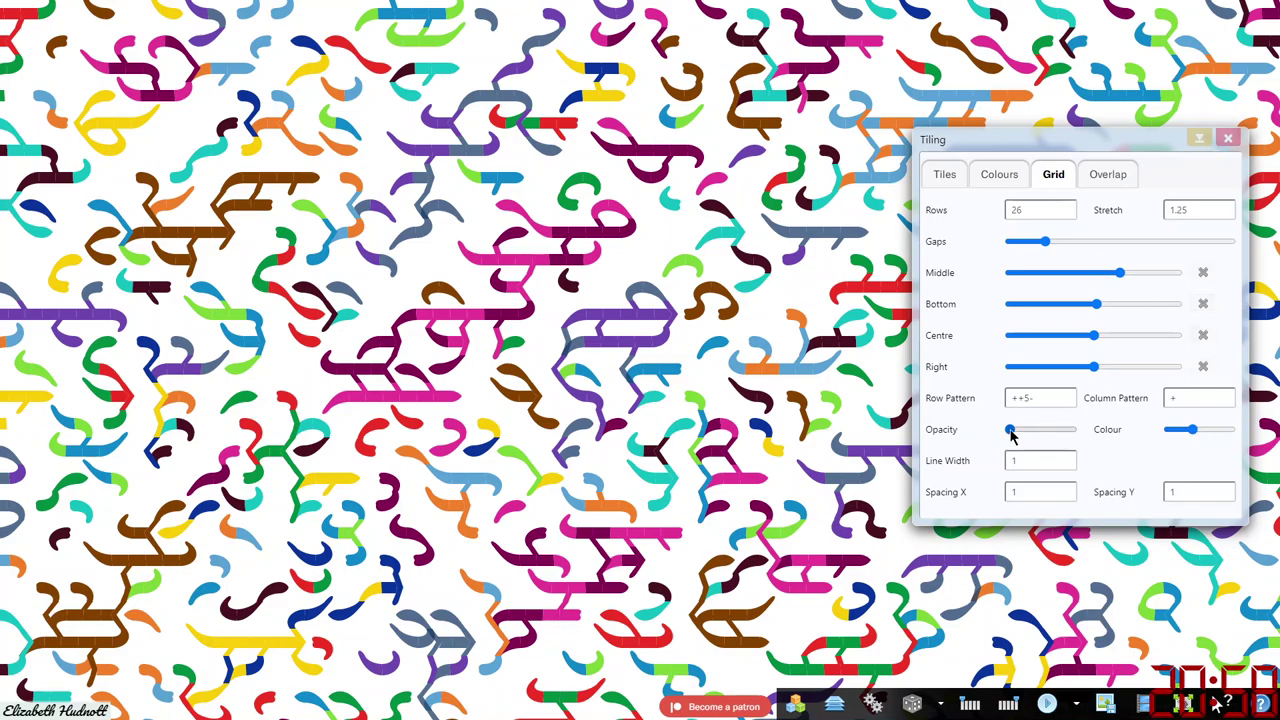
drag(1012, 431, 1050, 432)
mouse_move(1203, 438)
mouse_down()
mouse_move(1183, 430)
mouse_move(1226, 436)
mouse_move(1170, 431)
mouse_move(1203, 433)
mouse_up()
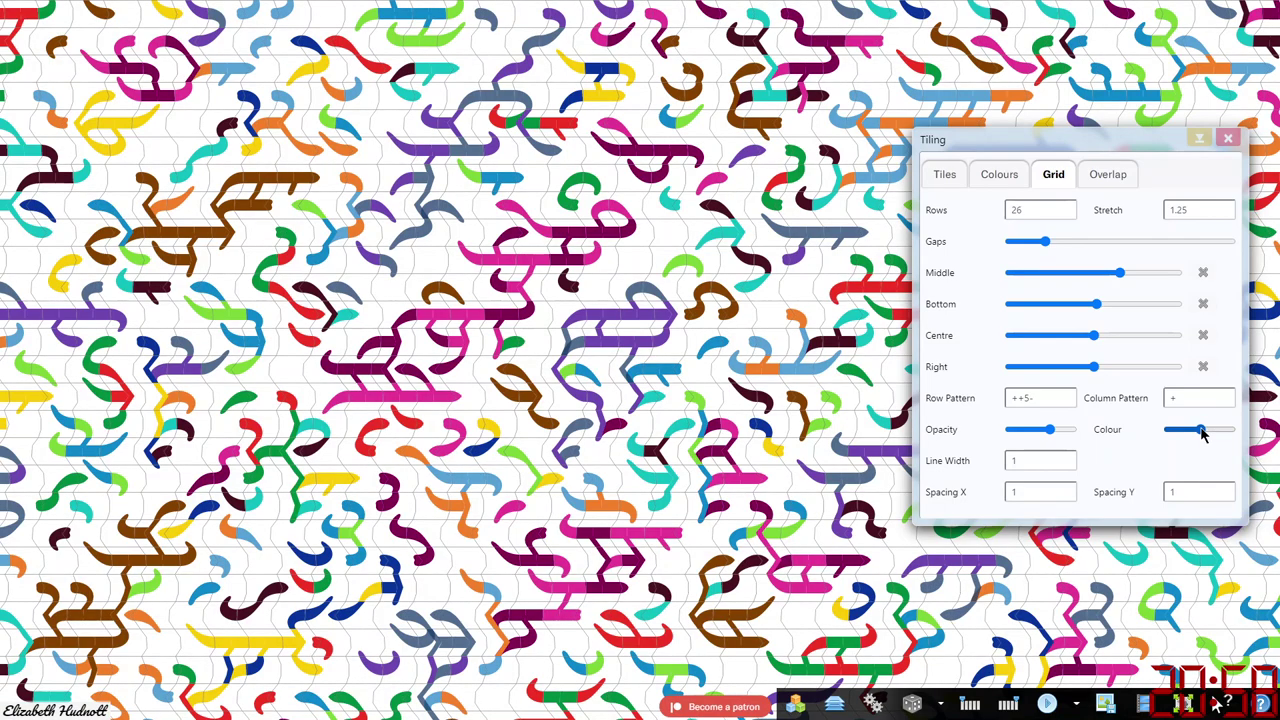
mouse_move(1049, 430)
mouse_down()
mouse_move(1003, 429)
mouse_move(1093, 429)
mouse_move(977, 426)
mouse_move(1044, 431)
mouse_up()
Step: Set grid Line Width to 4 and Spacing X and Y to 2, then drop opacity to zero
click(1066, 457)
click(1066, 457)
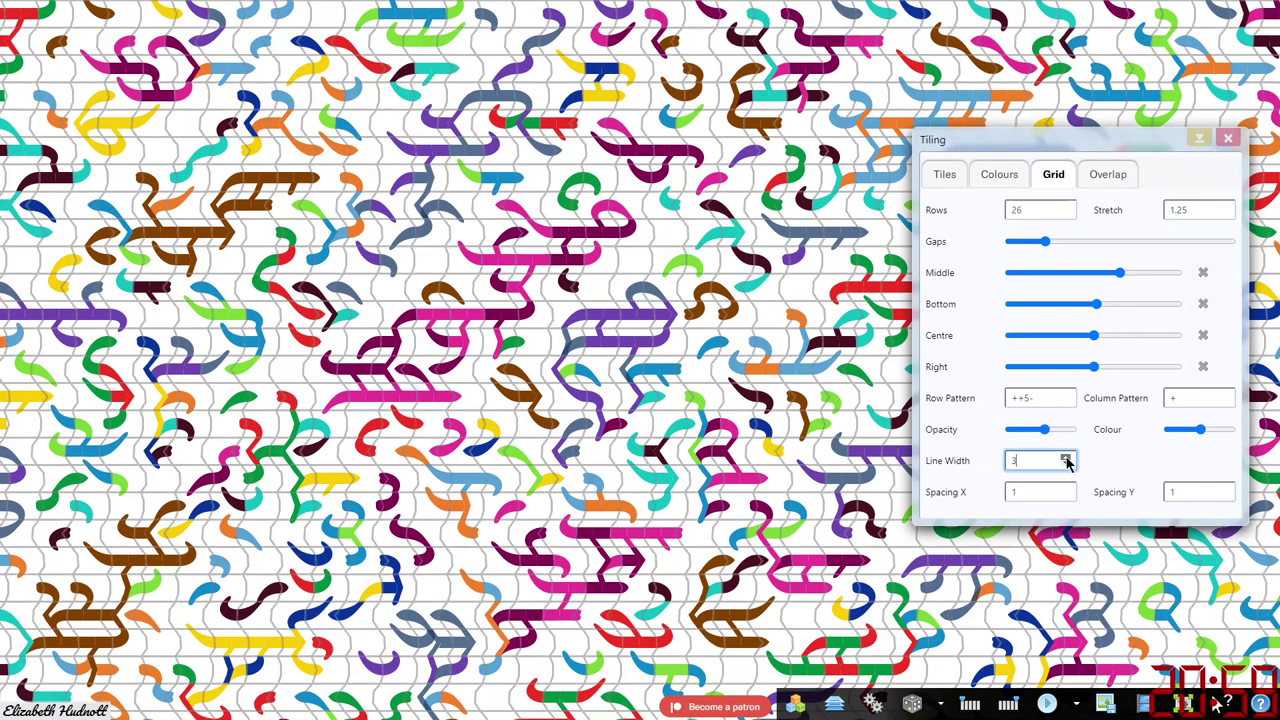
click(1066, 457)
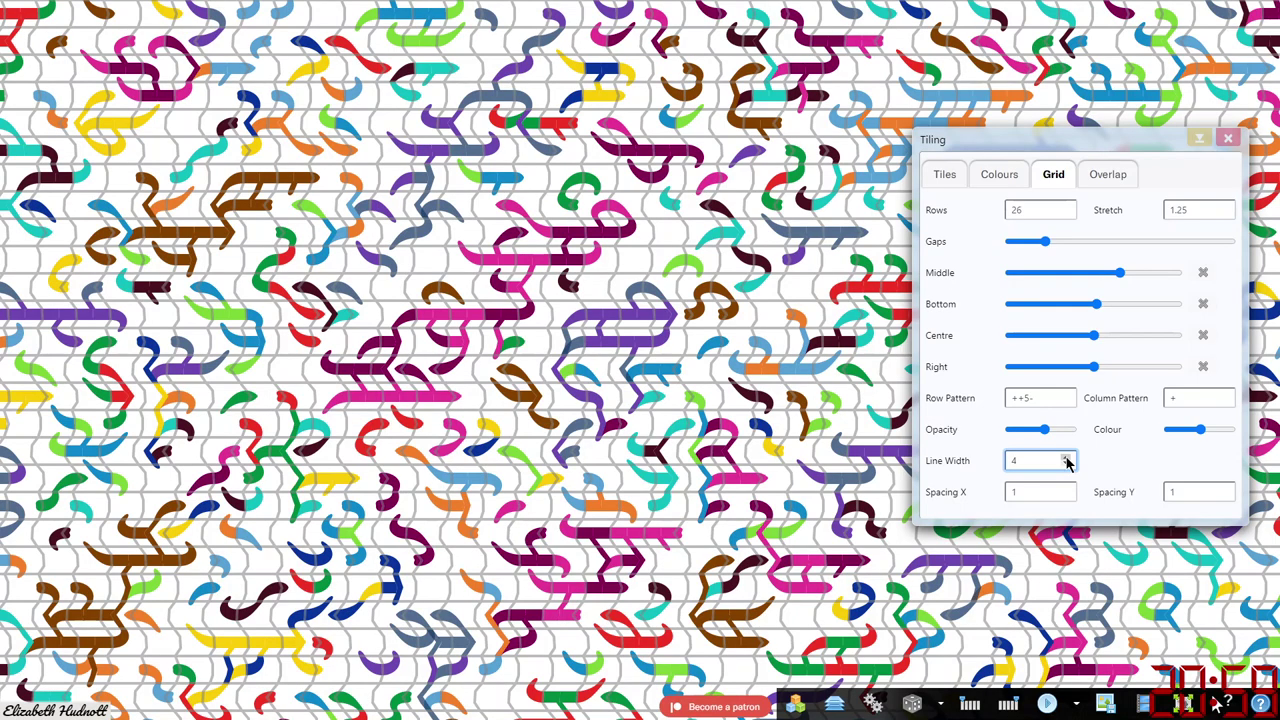
click(1066, 488)
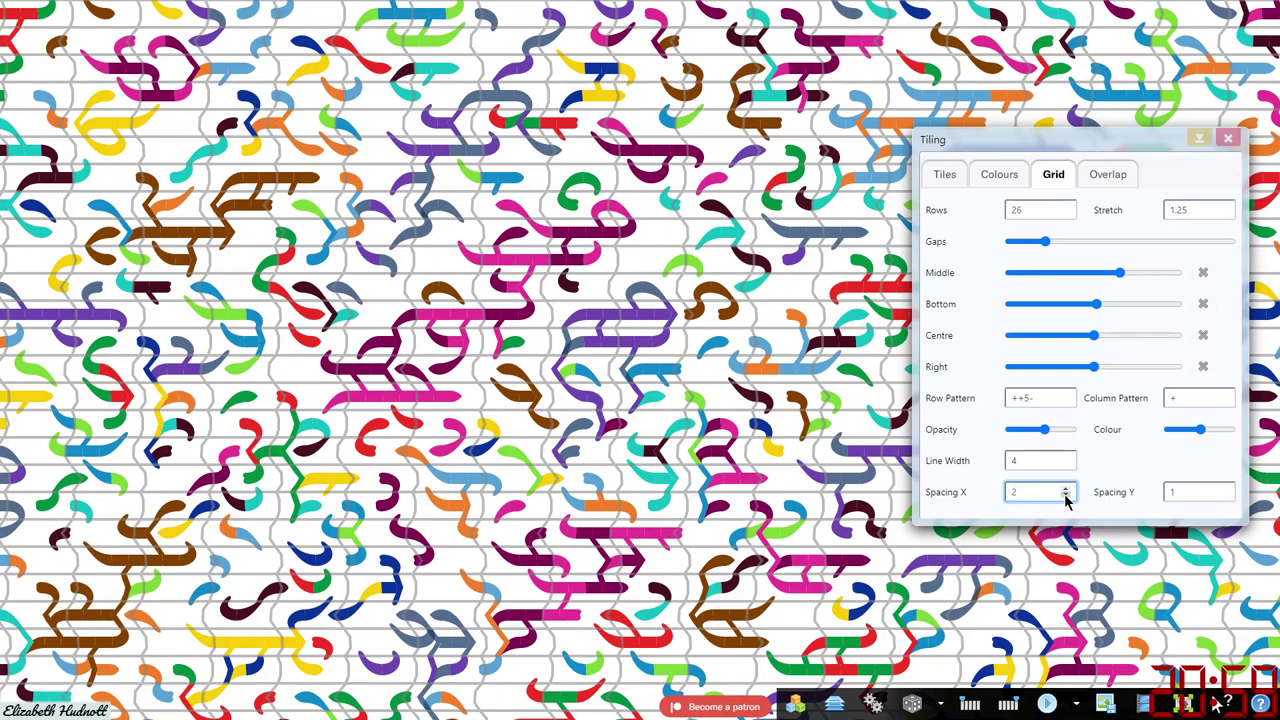
click(1223, 488)
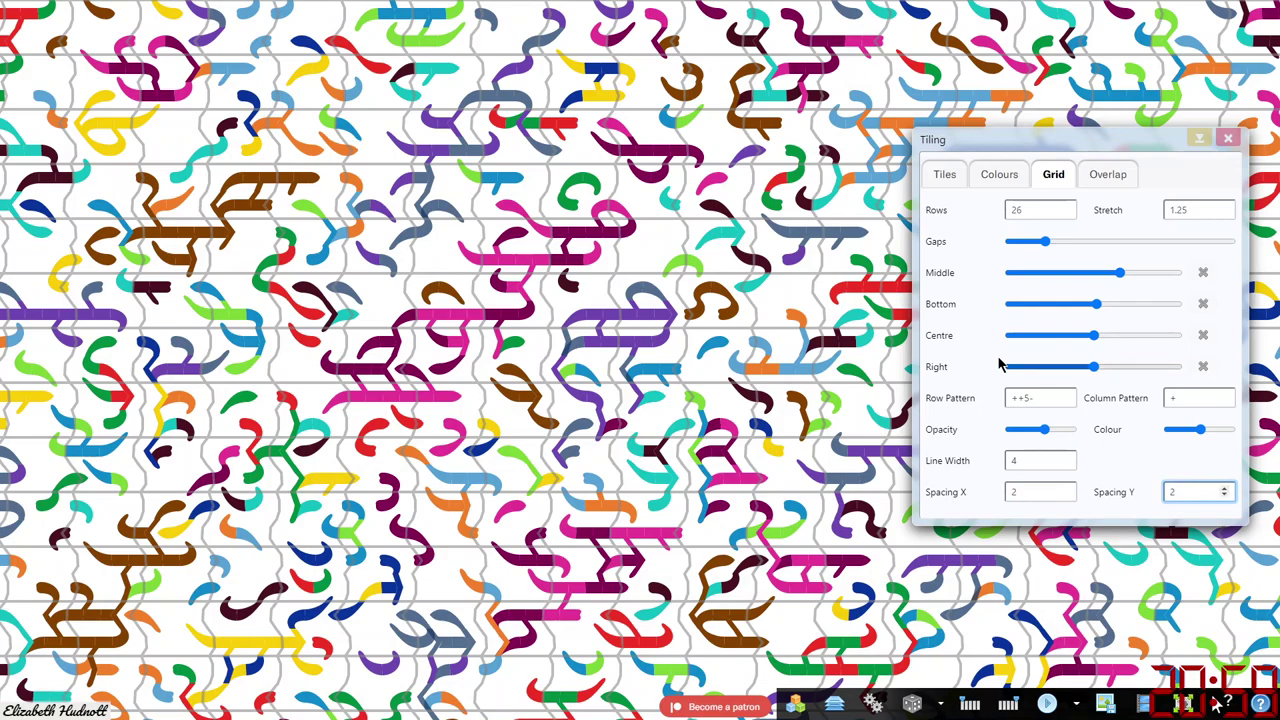
click(1047, 433)
drag(1047, 433, 1010, 431)
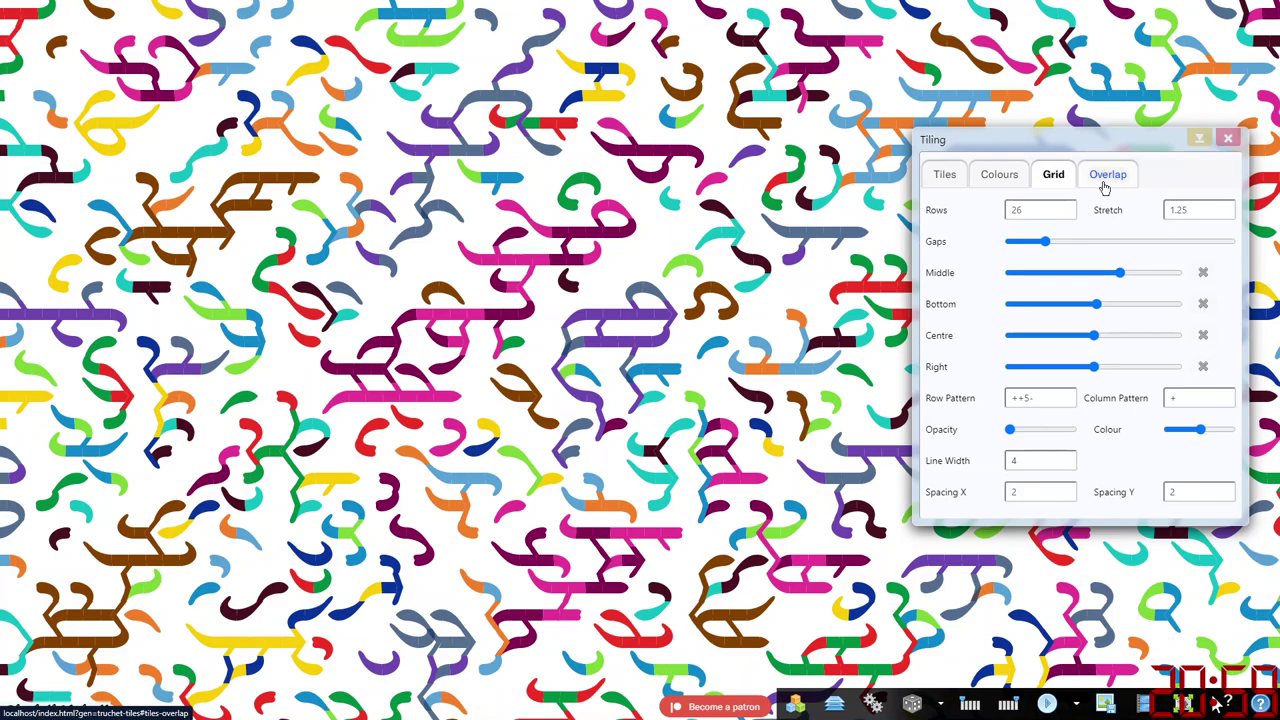
Step: View the Overlap settings, then return to the Tiles editor showing crossing tile 8
click(1105, 183)
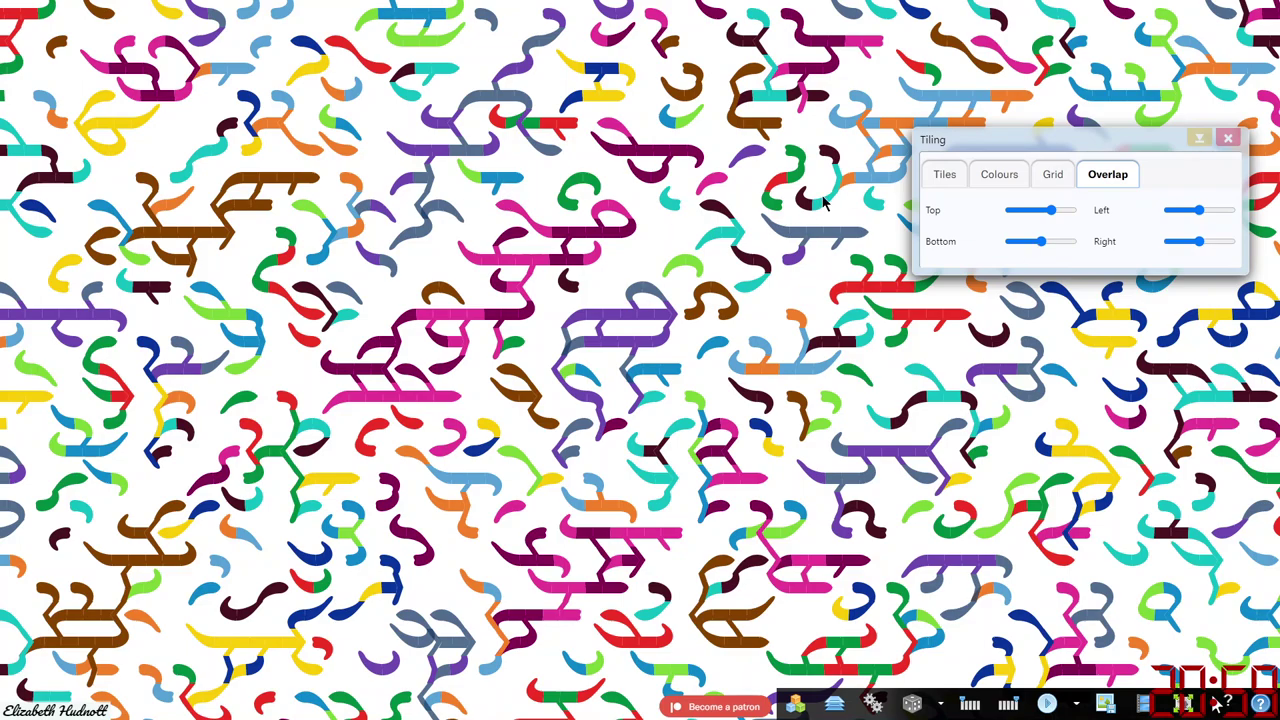
click(943, 180)
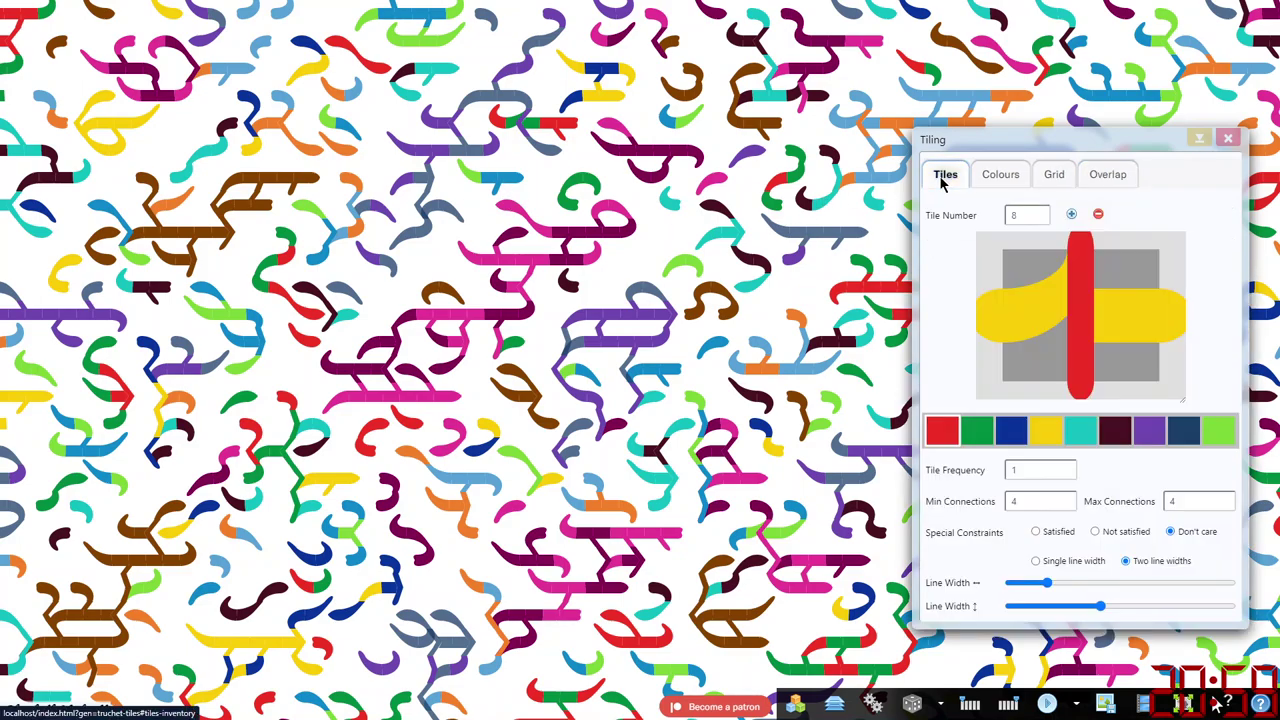